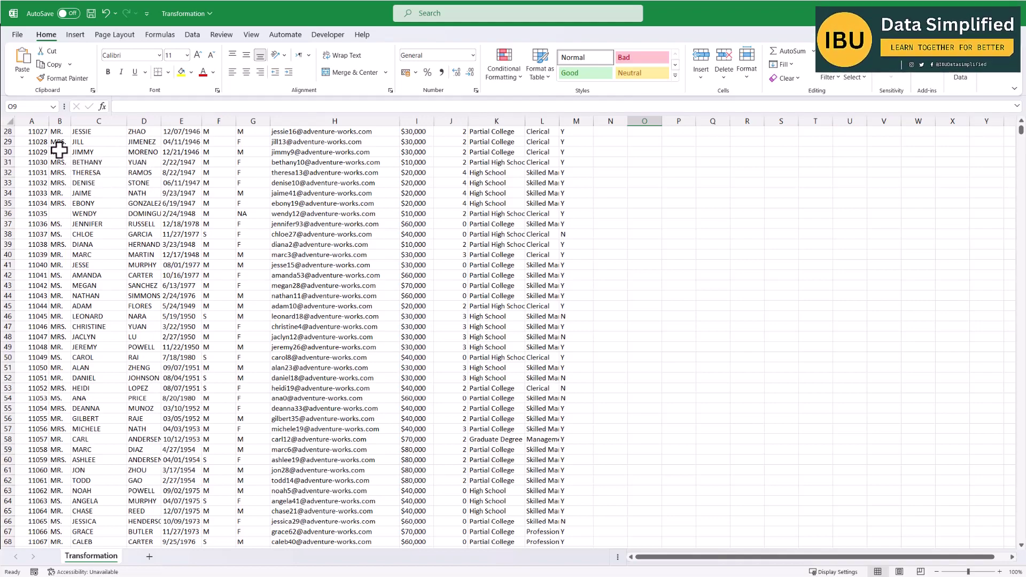
{"action": "left_click_drag", "start_coordinate": [101, 163], "coordinate": [102, 156]}
{"action": "scroll", "coordinate": [41, 144], "scroll_direction": "up", "scroll_amount": 3}
{"action": "key", "text": "ctrl+q"}
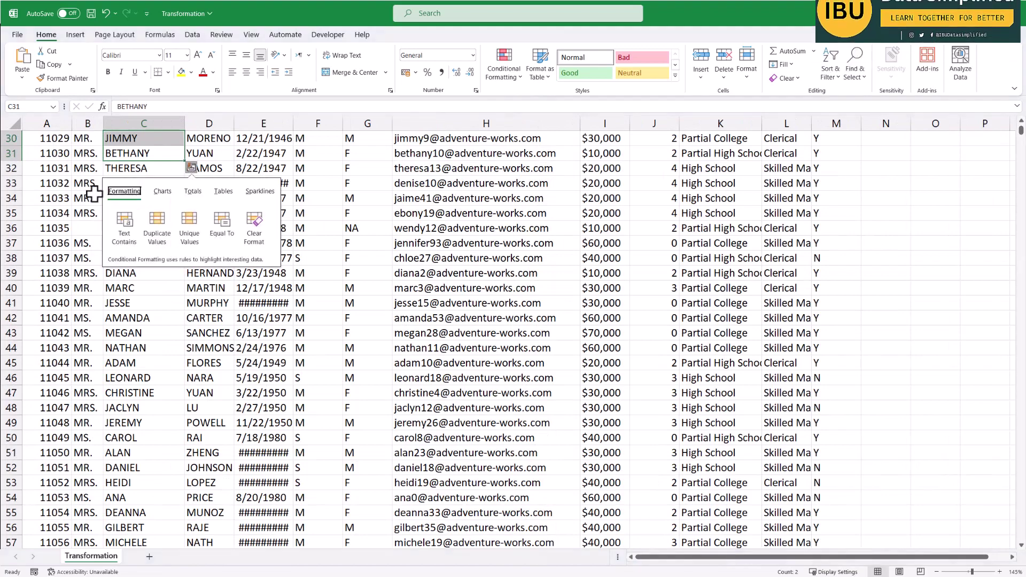
{"action": "left_click", "coordinate": [68, 211]}
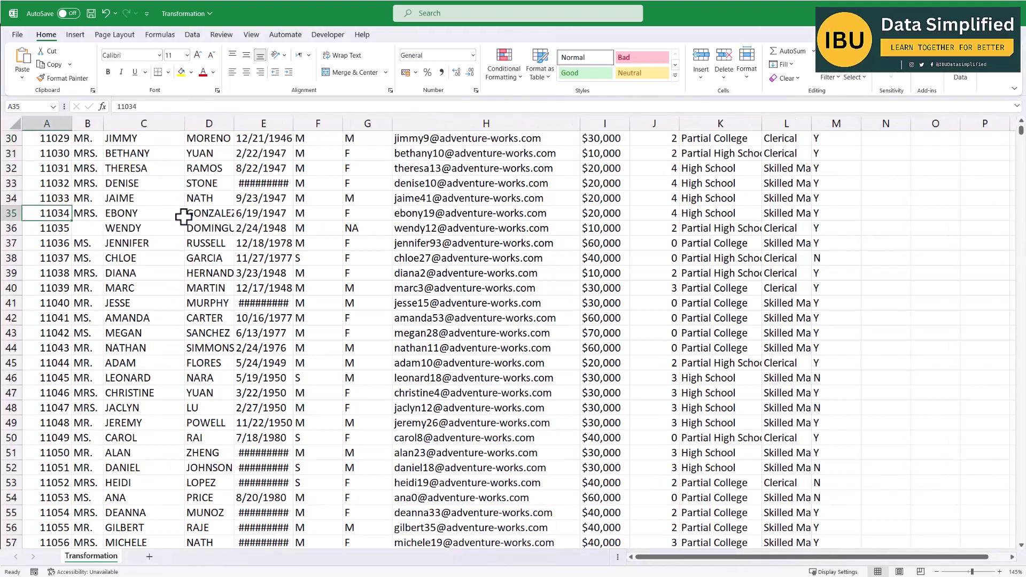
Step: Widen the CustomerKey, LastName, BirthDate, MaritalStatus and Gender columns so their headers and contents show in full
{"action": "scroll", "coordinate": [134, 253], "scroll_direction": "up", "scroll_amount": 10}
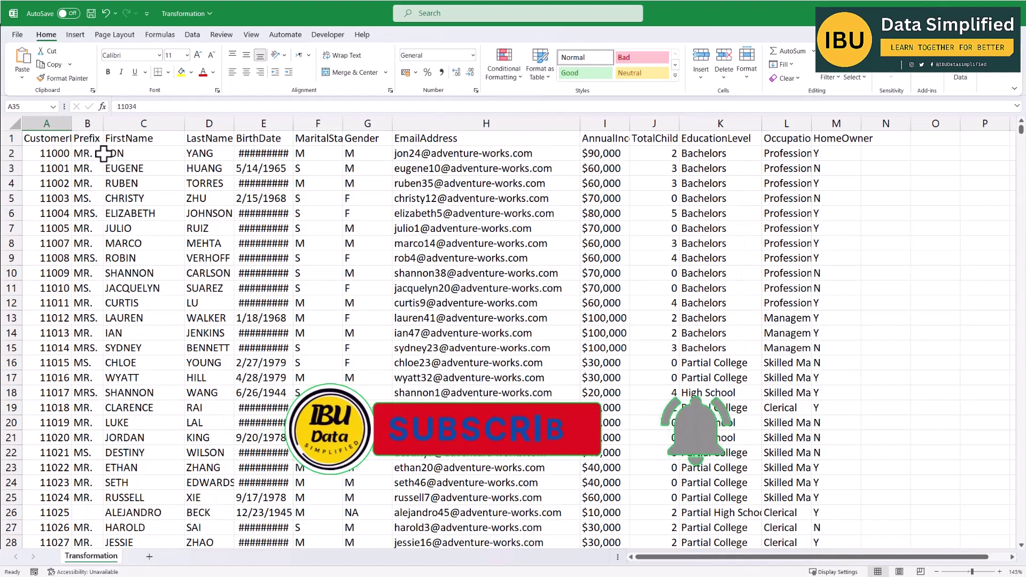
{"action": "double_click", "coordinate": [71, 123]}
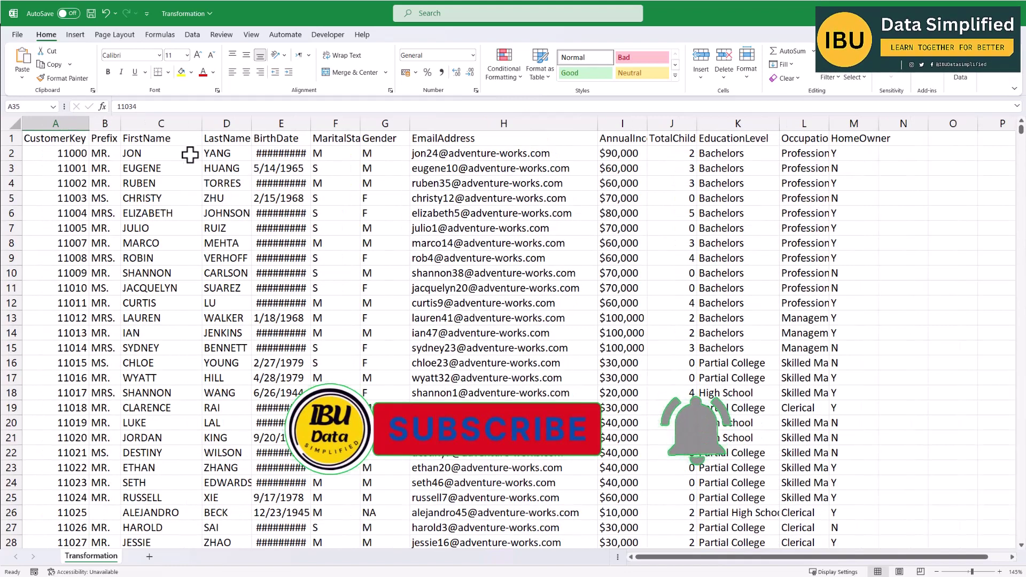
{"action": "left_click", "coordinate": [183, 138]}
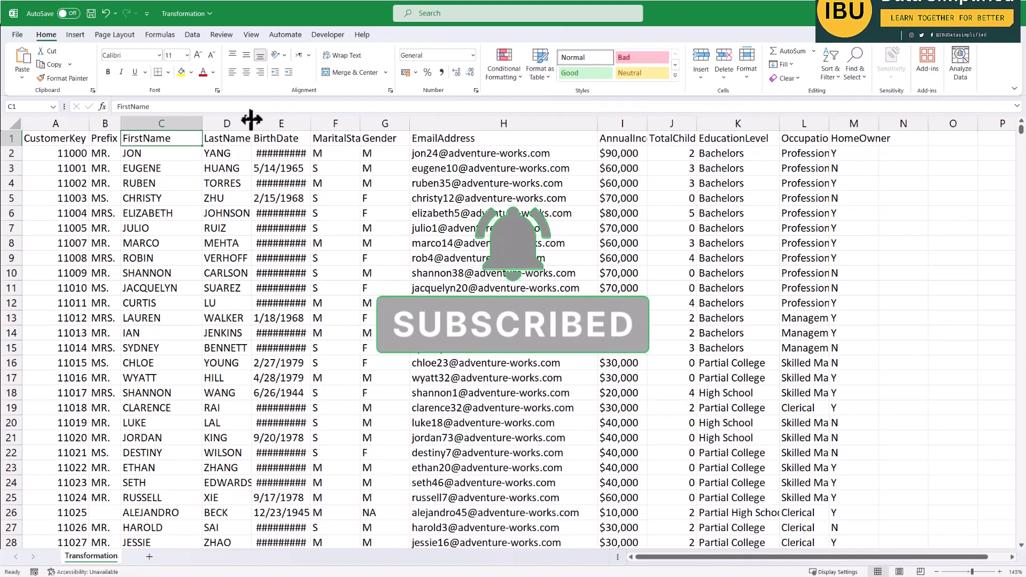
{"action": "left_click_drag", "start_coordinate": [252, 123], "coordinate": [503, 124]}
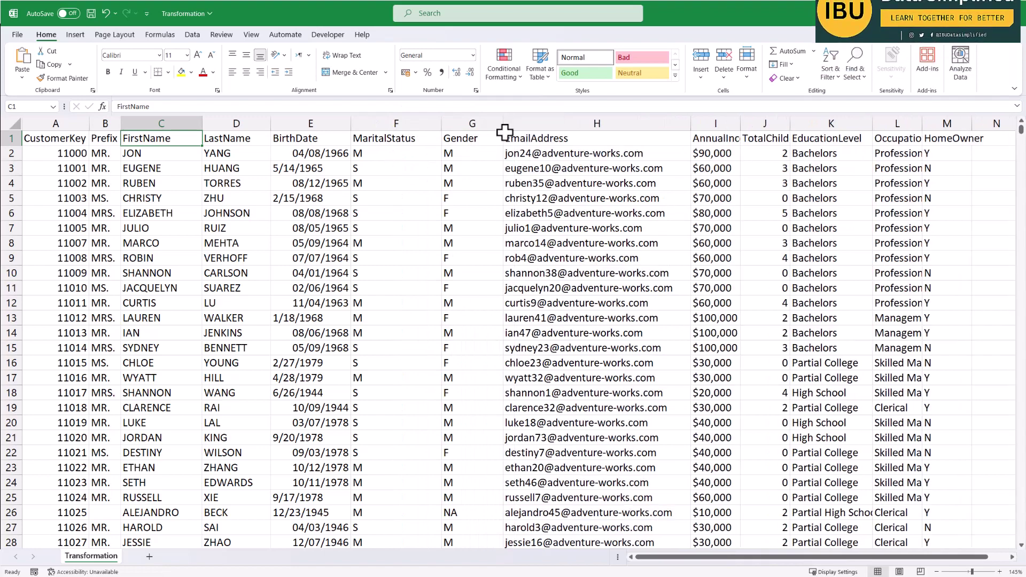
Step: Widen the AnnualIncome column to show its full header, and switch to Power BI Desktop
{"action": "left_click", "coordinate": [585, 134]}
{"action": "key", "text": "ctrl+space"}
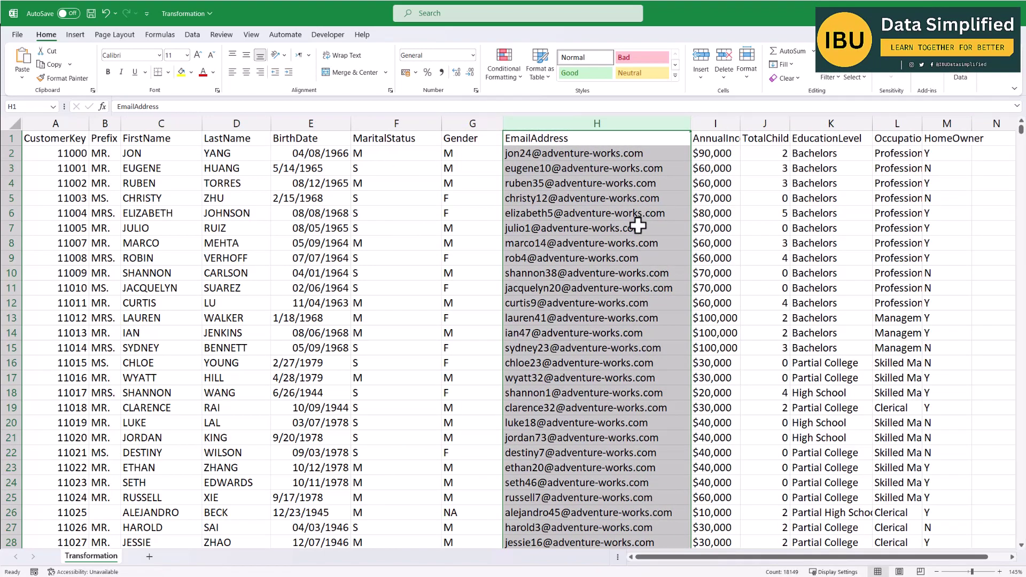
{"action": "left_click_drag", "start_coordinate": [683, 557], "coordinate": [706, 564]}
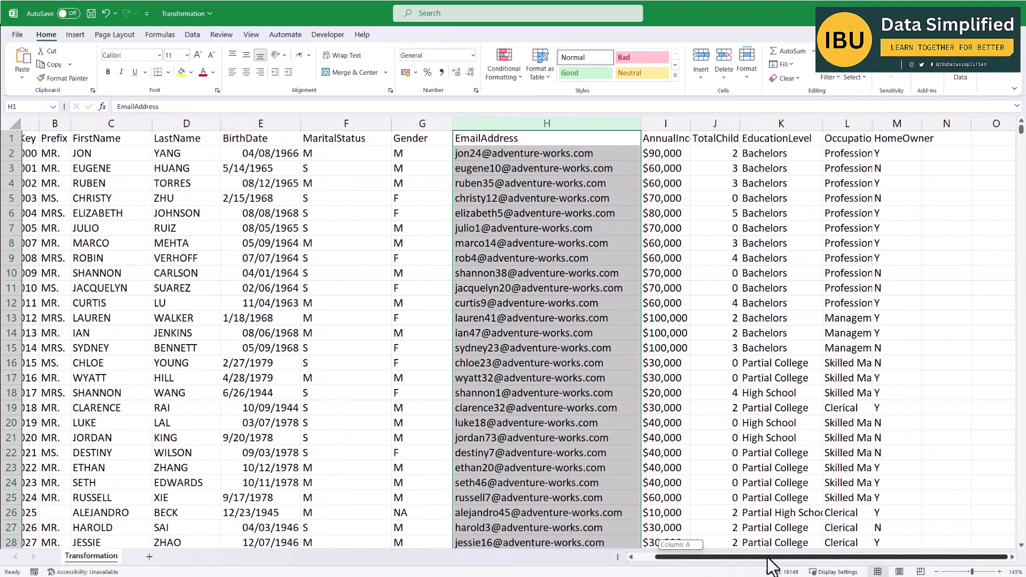
{"action": "left_click_drag", "start_coordinate": [770, 566], "coordinate": [770, 564]}
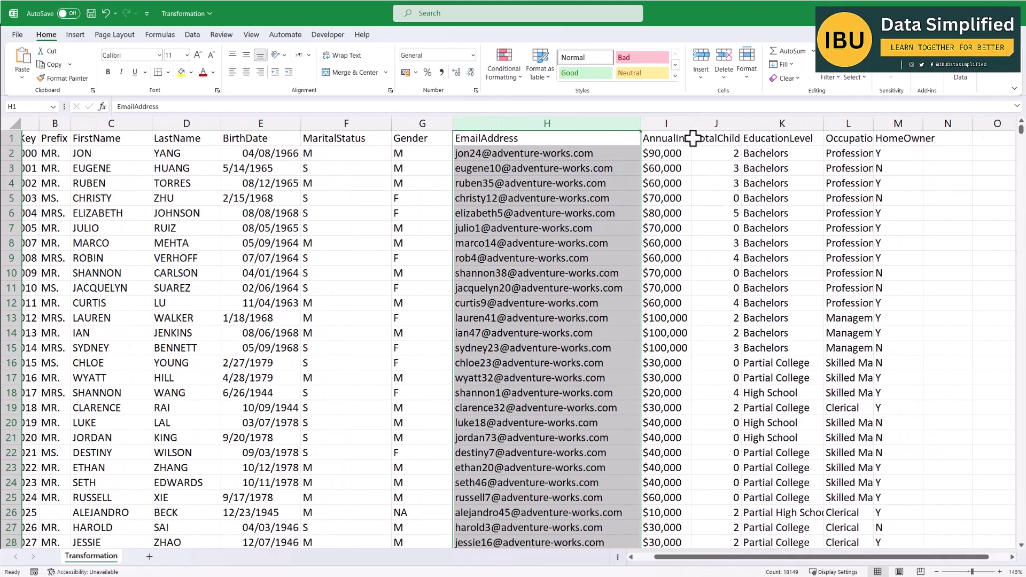
{"action": "left_click_drag", "start_coordinate": [691, 124], "coordinate": [718, 124]}
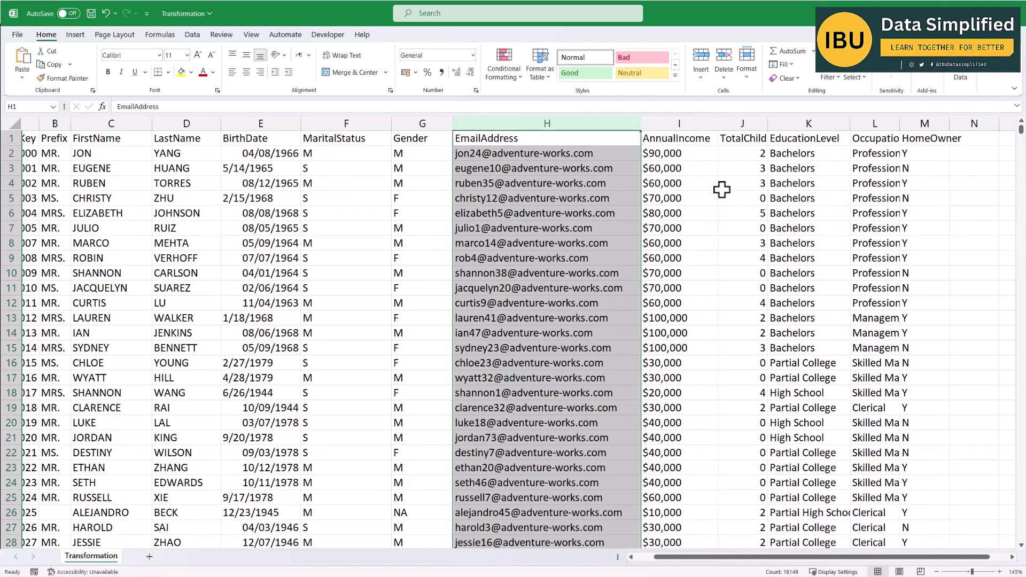
{"action": "left_click", "coordinate": [291, 187]}
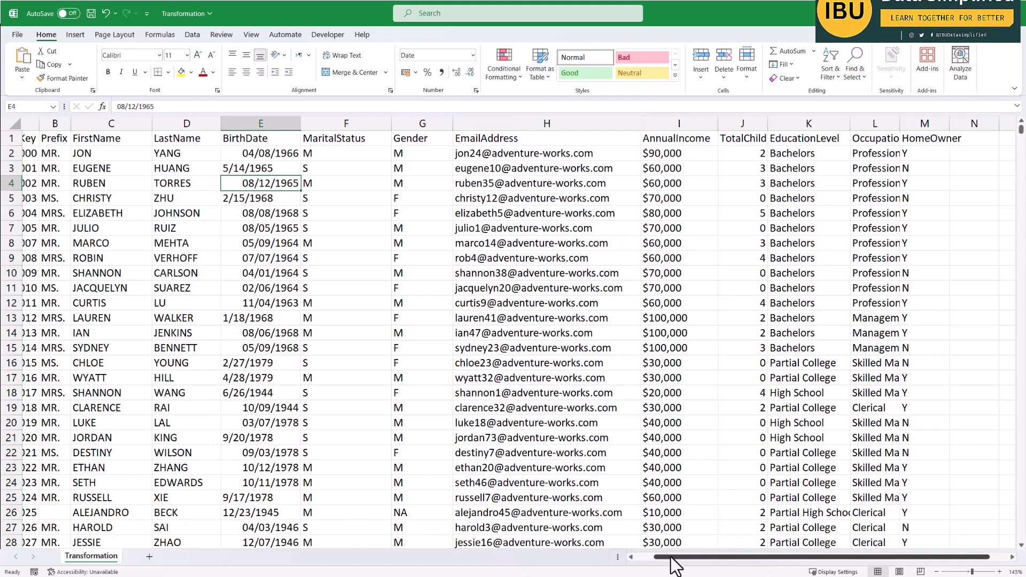
{"action": "scroll", "coordinate": [667, 566], "scroll_direction": "left", "scroll_amount": 1}
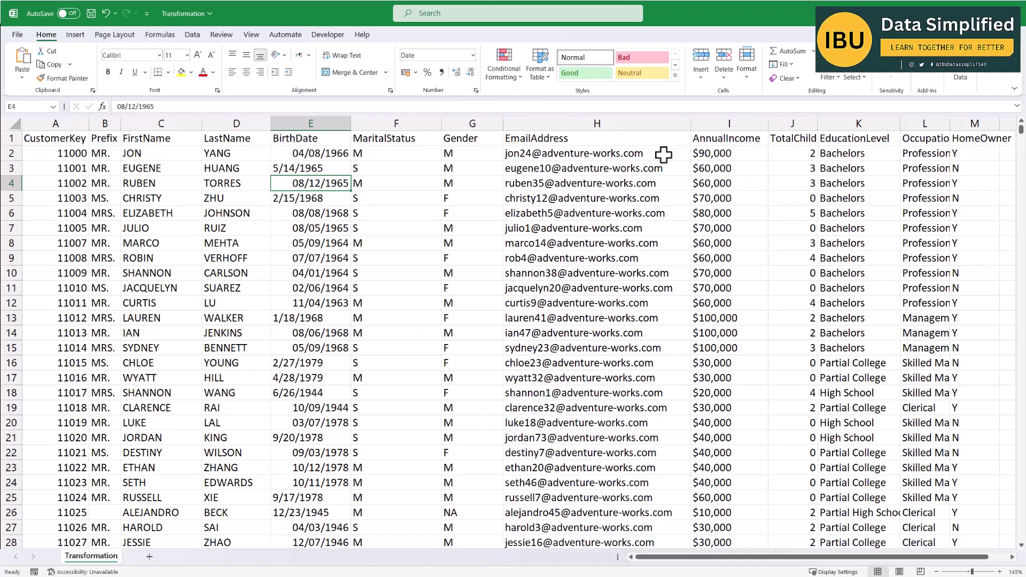
{"action": "key", "text": "alt+Tab"}
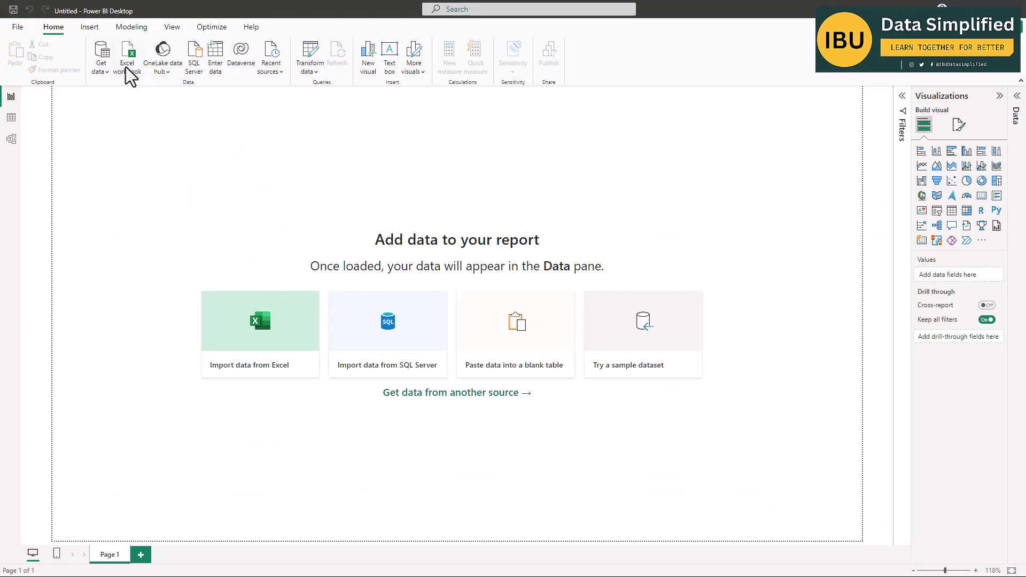
{"action": "left_click", "coordinate": [101, 67]}
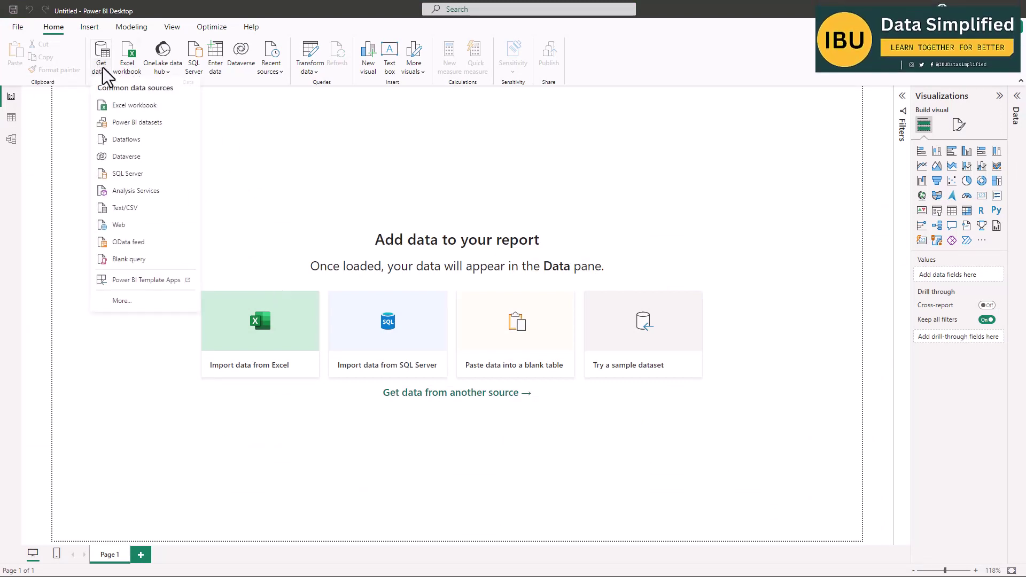
{"action": "left_click", "coordinate": [120, 107]}
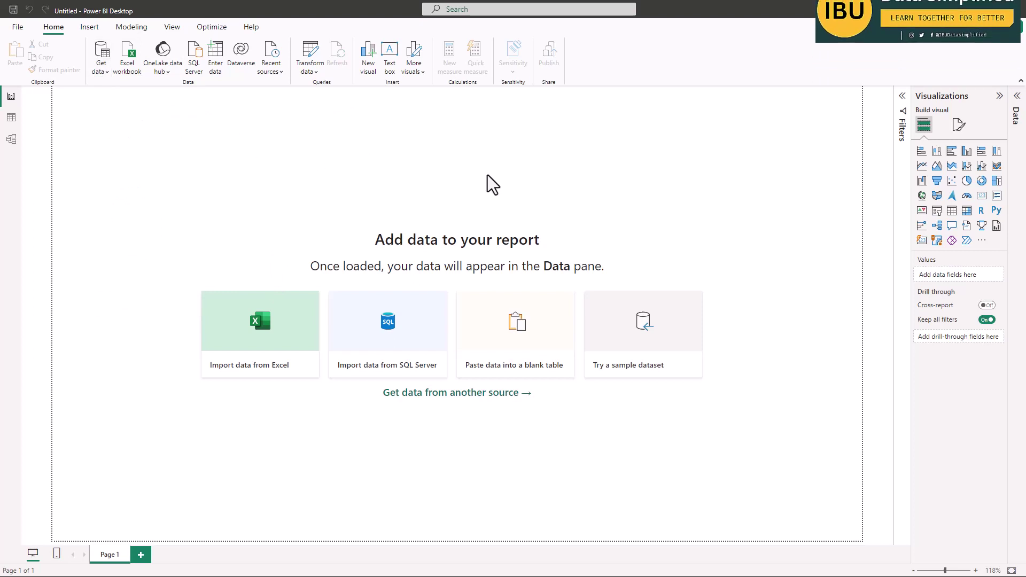
{"action": "left_click_drag", "start_coordinate": [272, 13], "coordinate": [422, 119]}
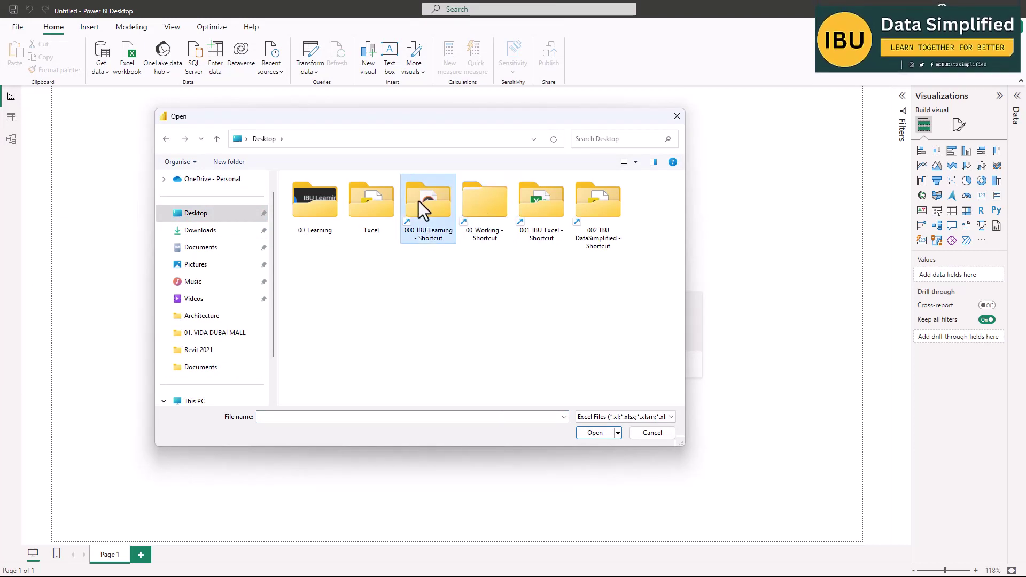
{"action": "double_click", "coordinate": [536, 203]}
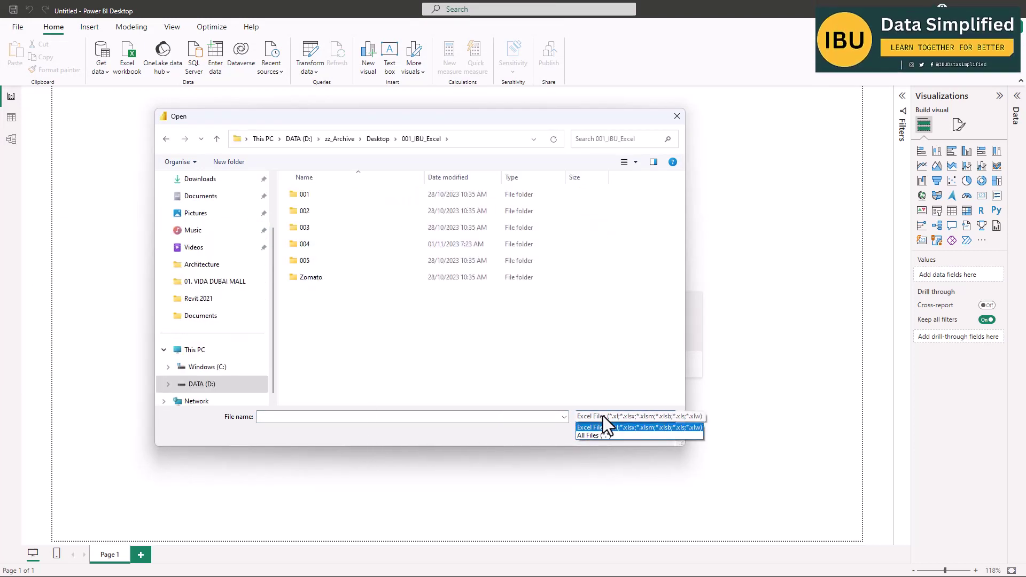
{"action": "left_click", "coordinate": [593, 435]}
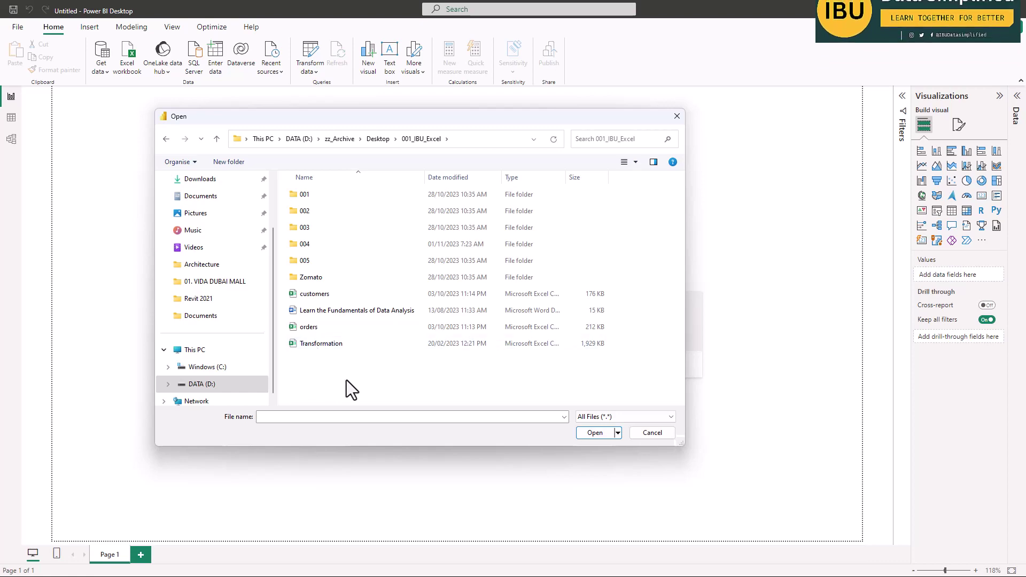
{"action": "left_click", "coordinate": [677, 116]}
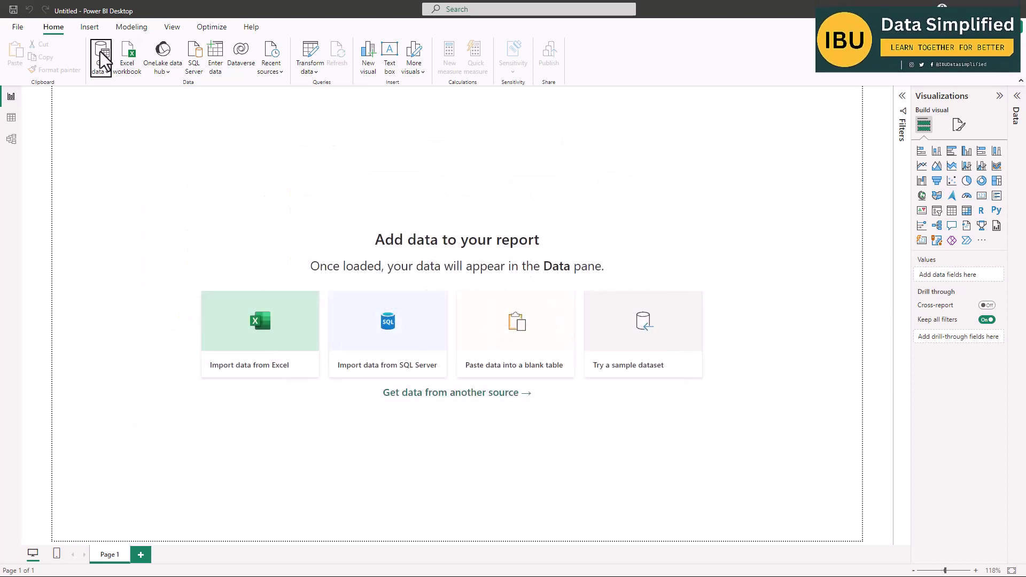
Step: Import the Transformation file from the desktop's 001_IBU_Excel folder as a Text/CSV data source
{"action": "left_click", "coordinate": [101, 59]}
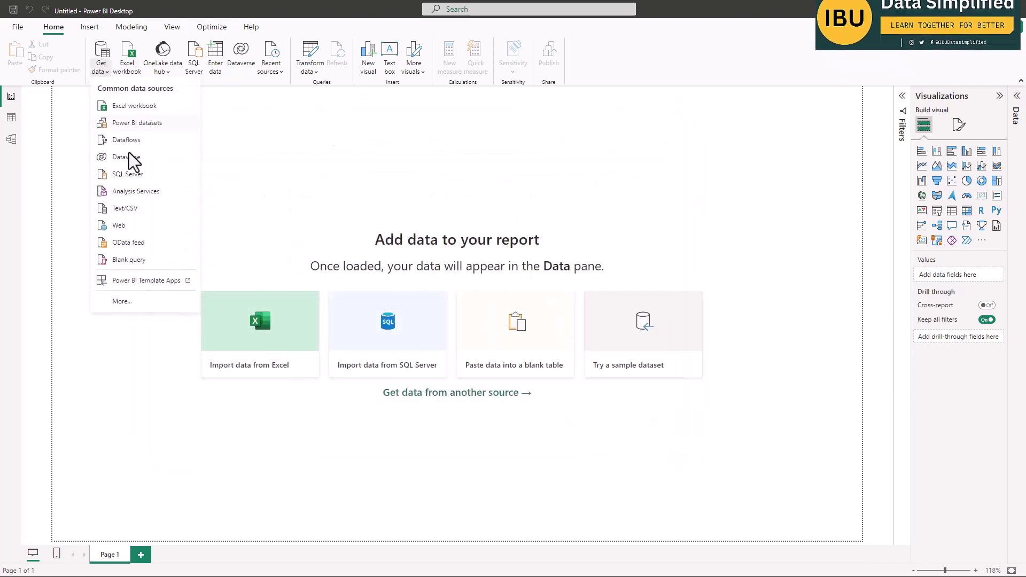
{"action": "left_click", "coordinate": [127, 210]}
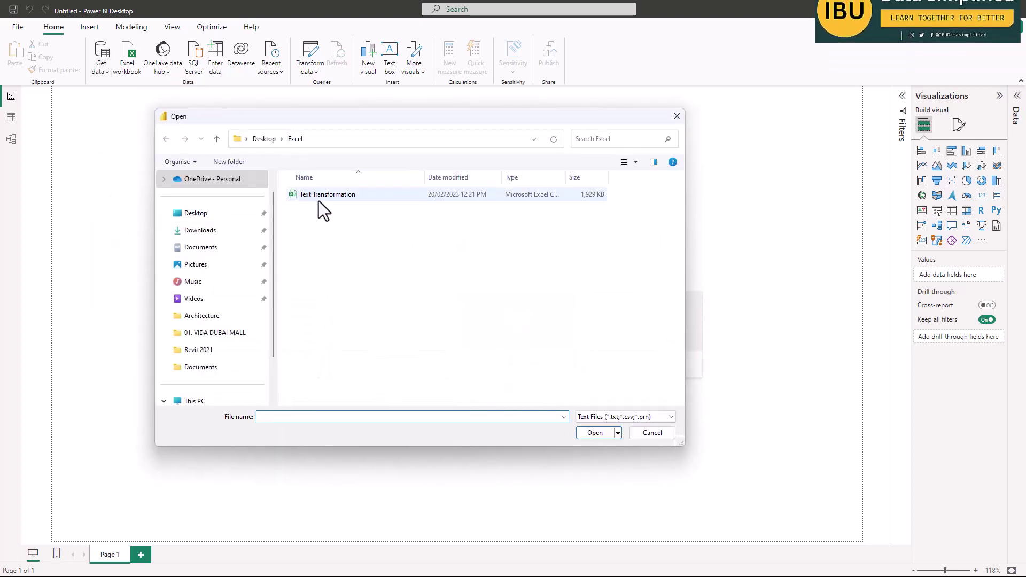
{"action": "left_click", "coordinate": [320, 195]}
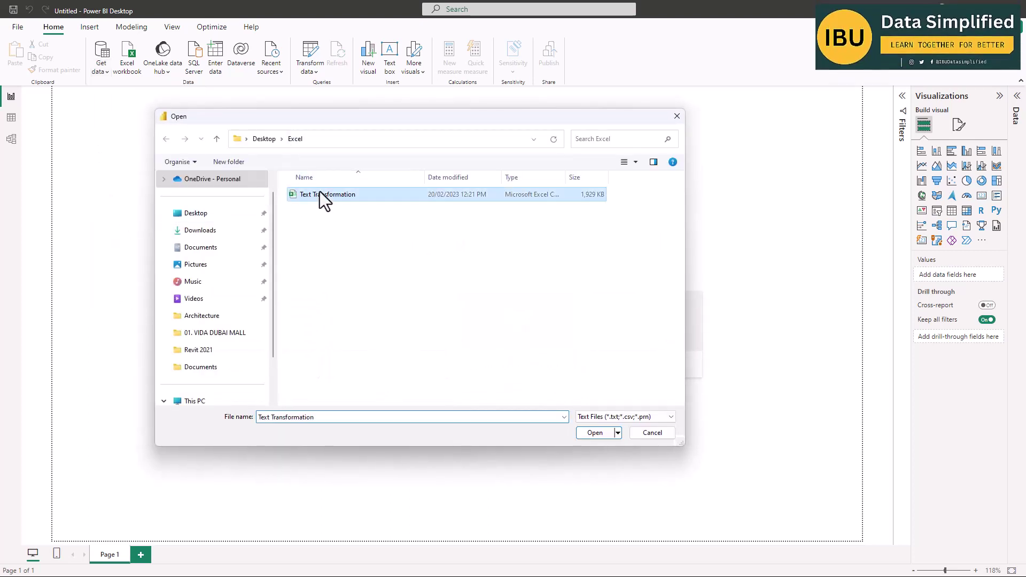
{"action": "left_click", "coordinate": [204, 215]}
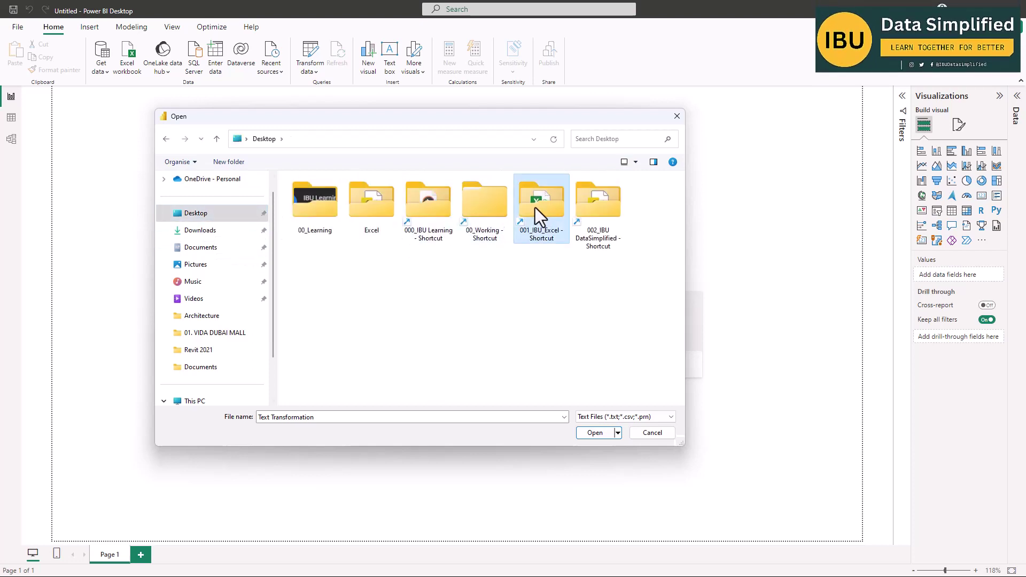
{"action": "double_click", "coordinate": [535, 207]}
{"action": "left_click", "coordinate": [319, 328]}
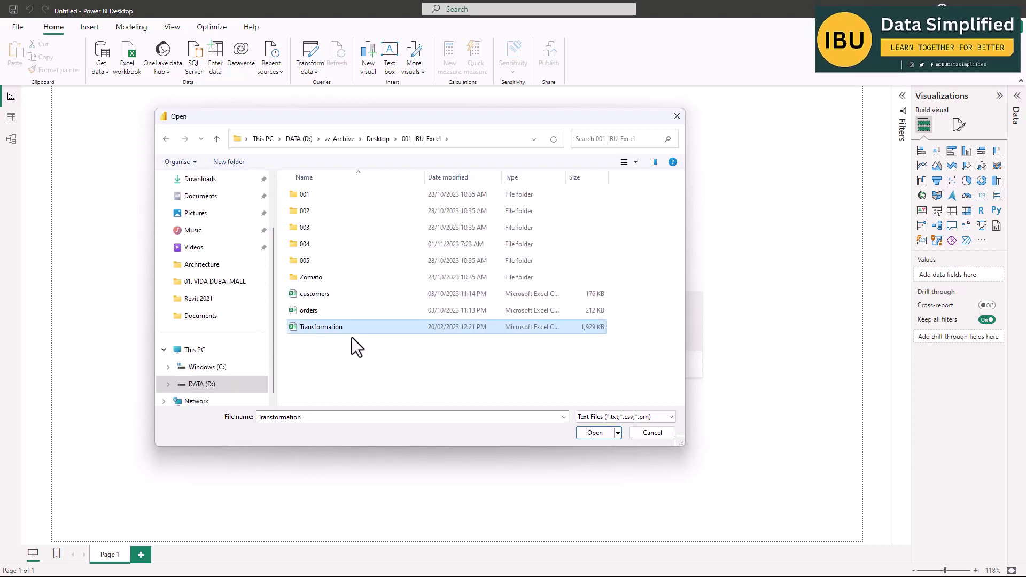
{"action": "left_click", "coordinate": [593, 433]}
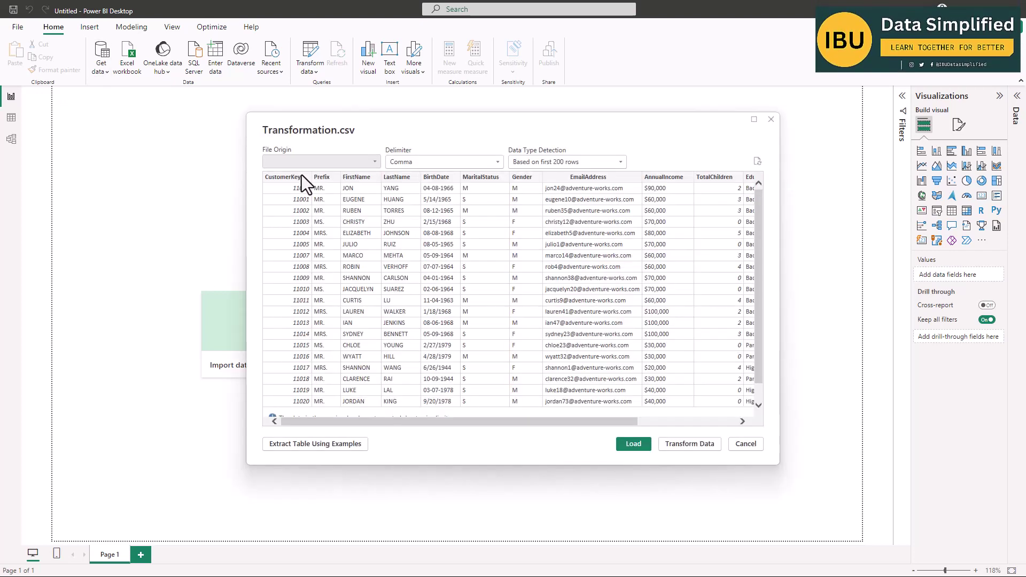
Step: Enlarge the Transformation.csv preview window and open the data for transformation in Power Query Editor
{"action": "left_click_drag", "start_coordinate": [371, 120], "coordinate": [269, 92]}
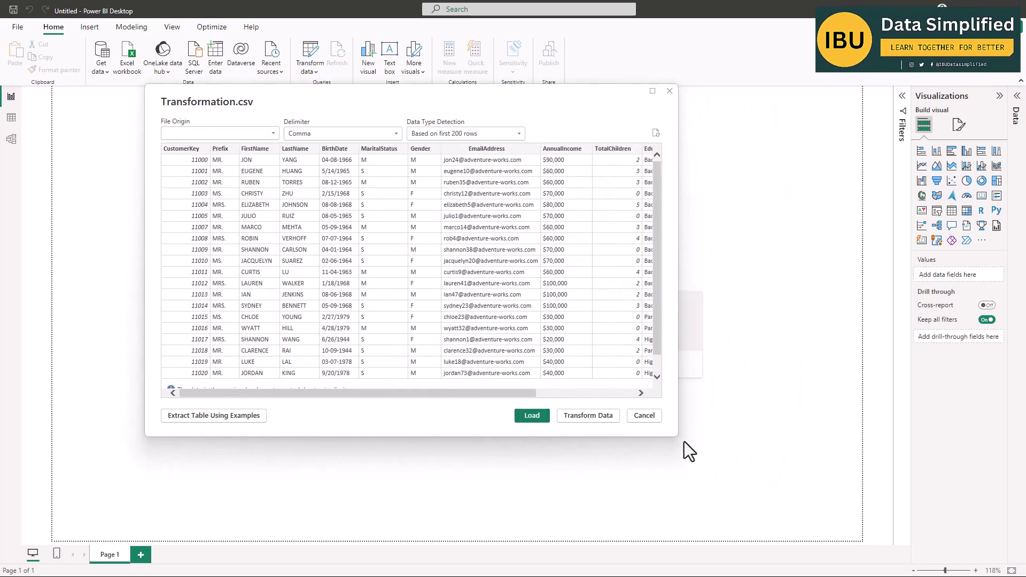
{"action": "left_click_drag", "start_coordinate": [676, 437], "coordinate": [762, 509]}
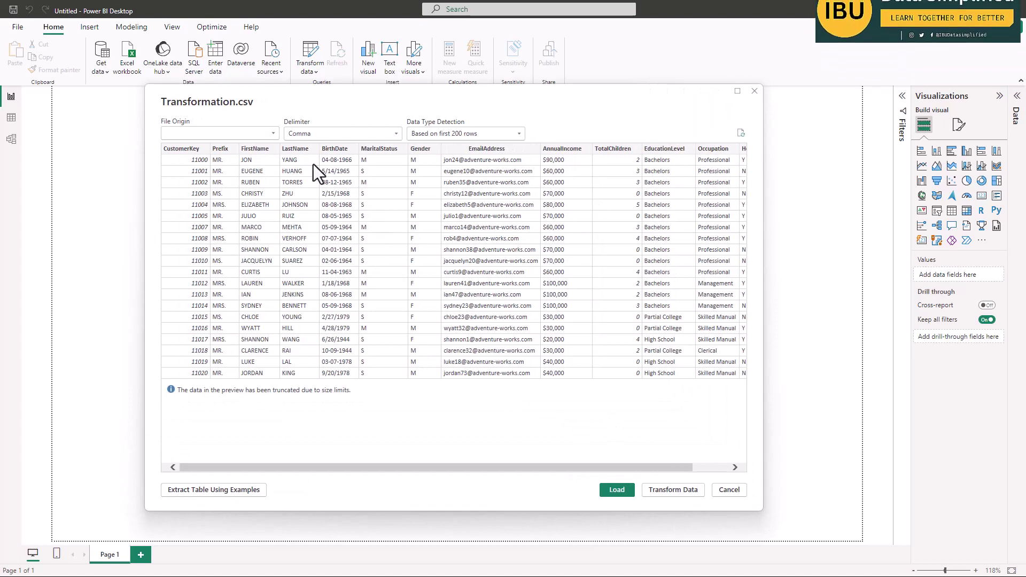
{"action": "left_click", "coordinate": [673, 491]}
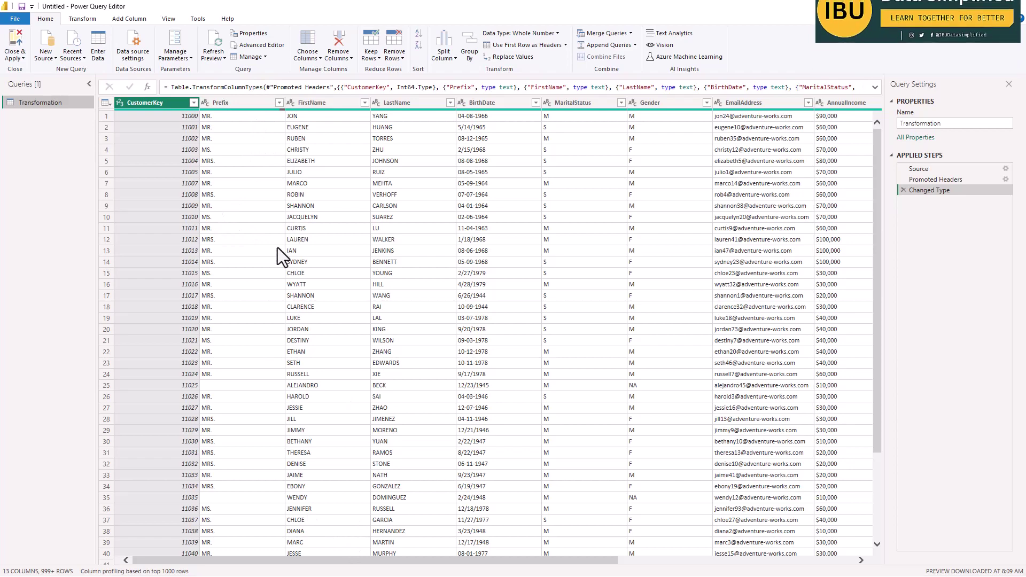
Step: Examine the Prefix values down the rows of the Transformation table for blank entries
{"action": "scroll", "coordinate": [267, 267], "scroll_direction": "down", "scroll_amount": 5}
{"action": "scroll", "coordinate": [257, 294], "scroll_direction": "up", "scroll_amount": 5}
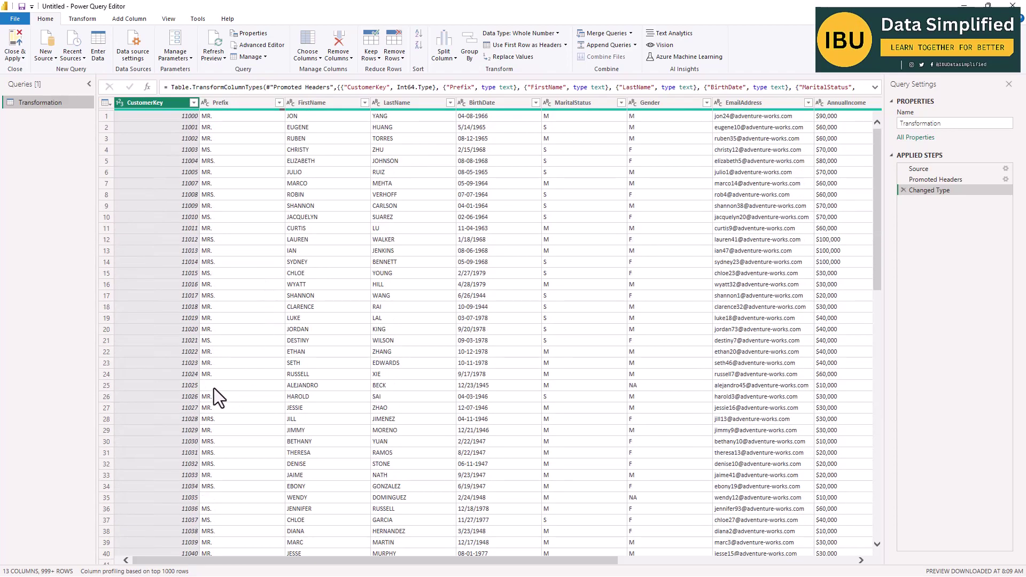
{"action": "left_click", "coordinate": [214, 388]}
{"action": "scroll", "coordinate": [271, 380], "scroll_direction": "down", "scroll_amount": 8}
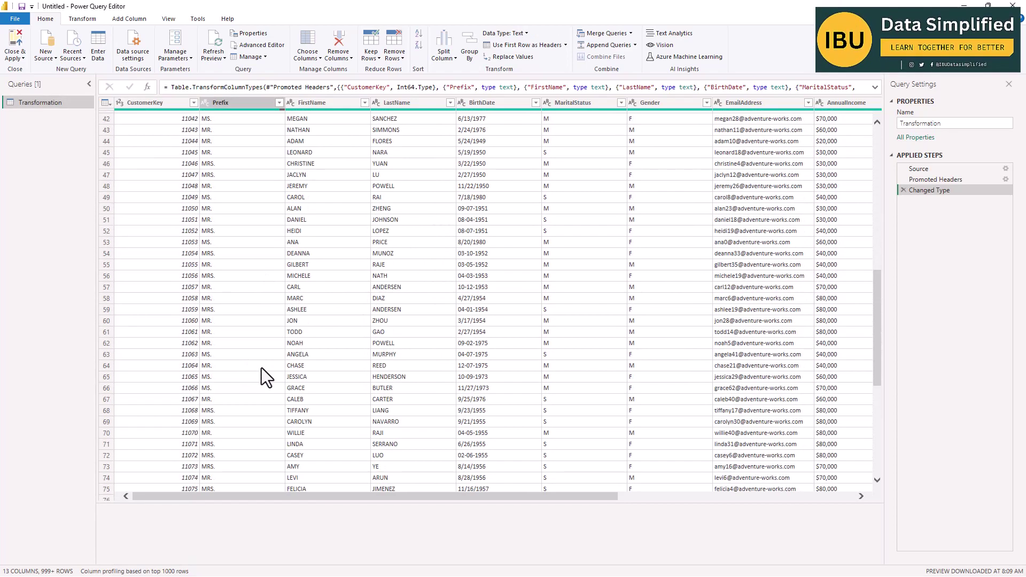
{"action": "scroll", "coordinate": [267, 369], "scroll_direction": "up", "scroll_amount": 5}
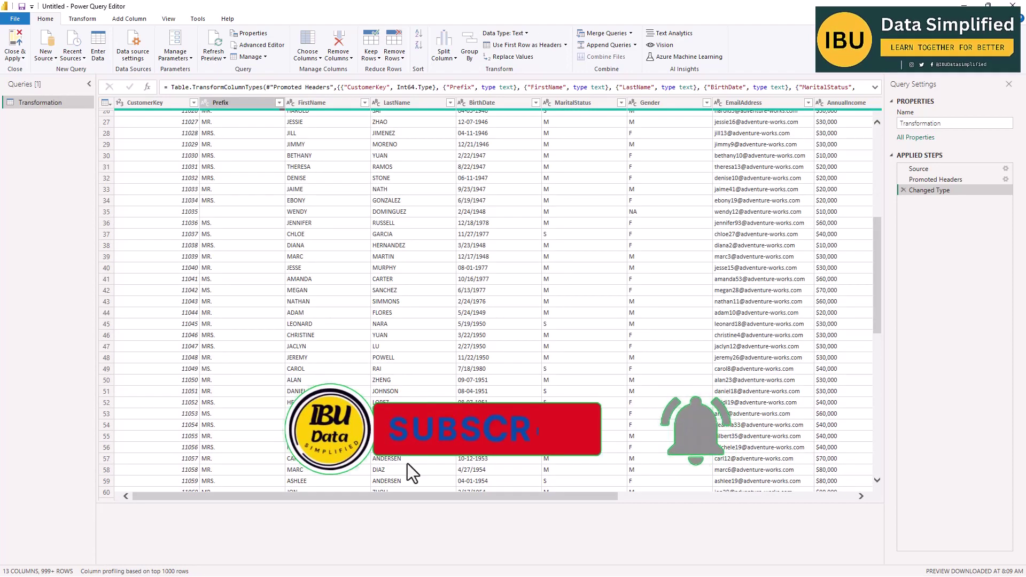
{"action": "left_click_drag", "start_coordinate": [442, 498], "coordinate": [177, 453]}
{"action": "scroll", "coordinate": [171, 195], "scroll_direction": "up", "scroll_amount": 9}
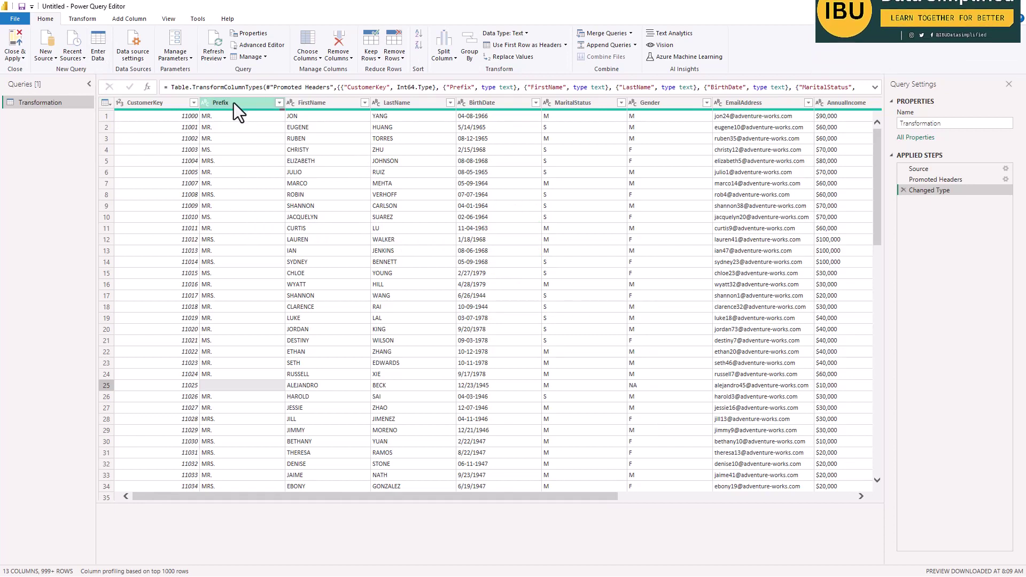
{"action": "left_click", "coordinate": [233, 129]}
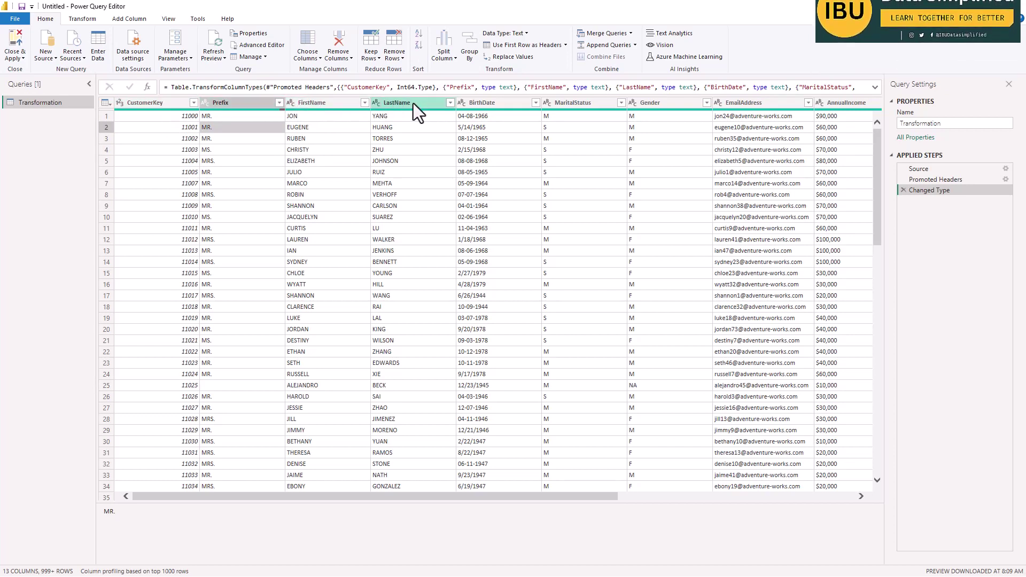
Step: Merge the Prefix, FirstName and LastName columns in place into one column named Merged, separated by a space
{"action": "left_click", "coordinate": [264, 102]}
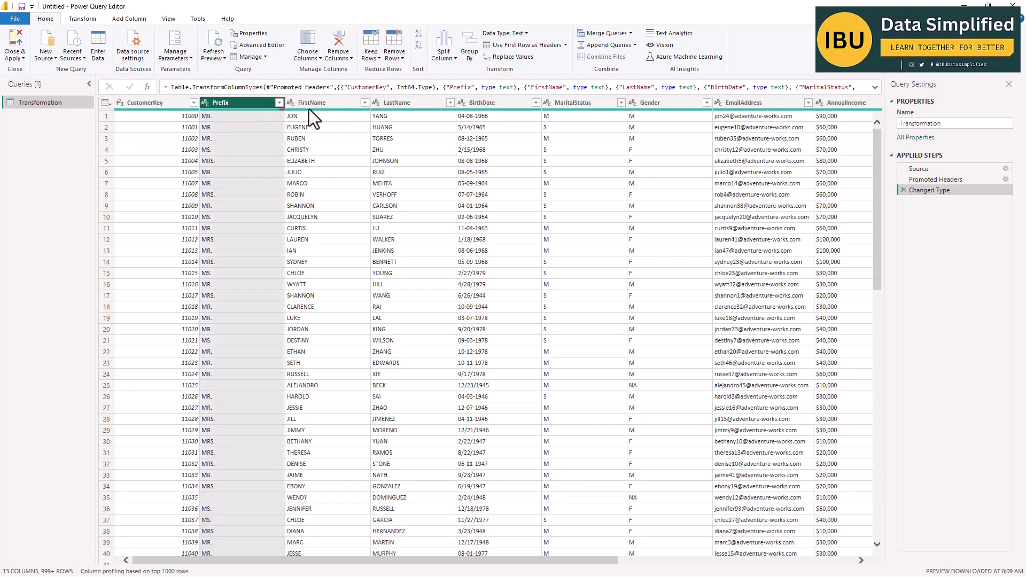
{"action": "left_click", "coordinate": [405, 102], "text": "shift"}
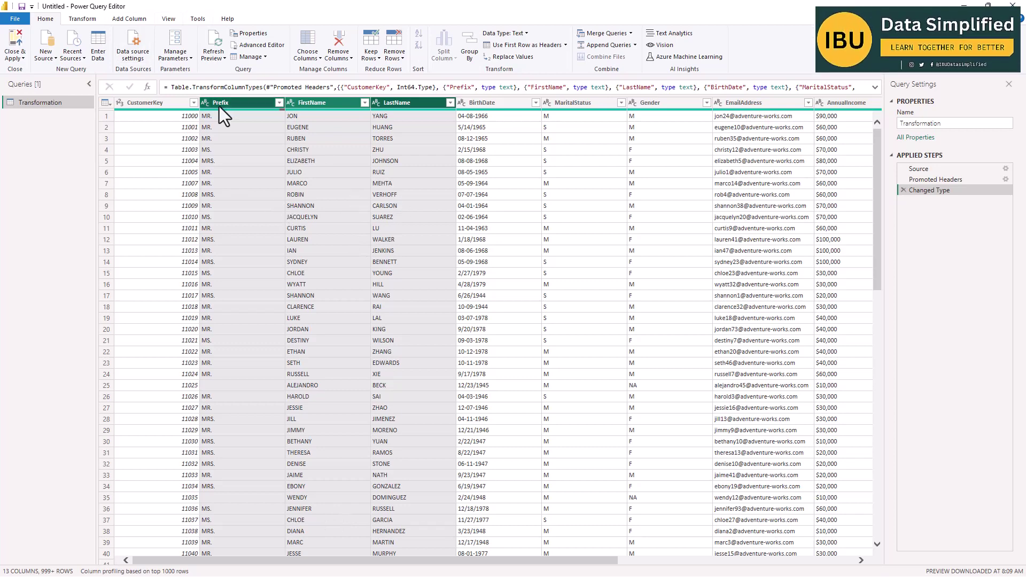
{"action": "left_click", "coordinate": [78, 20]}
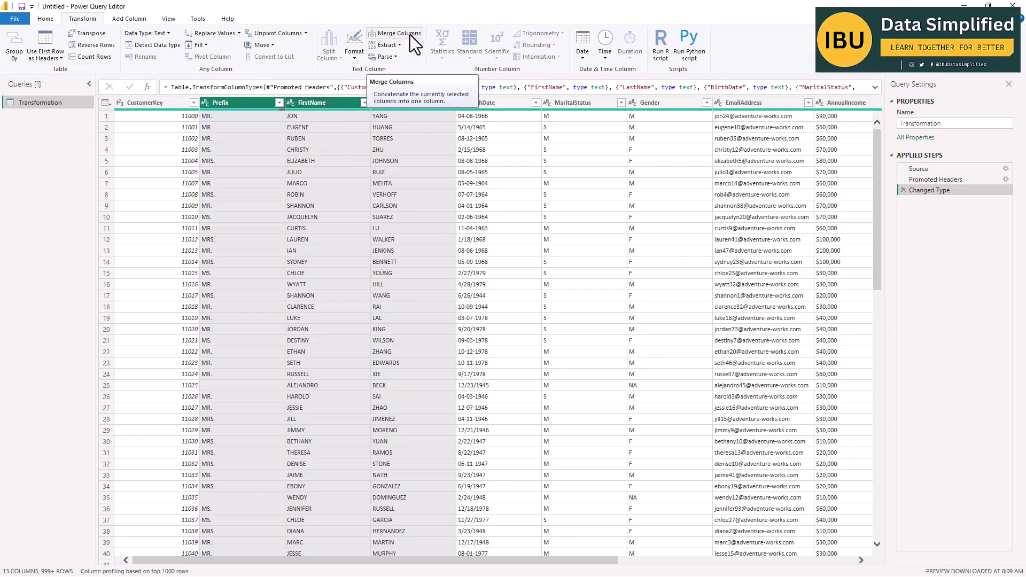
{"action": "left_click", "coordinate": [401, 102], "text": "ctrl"}
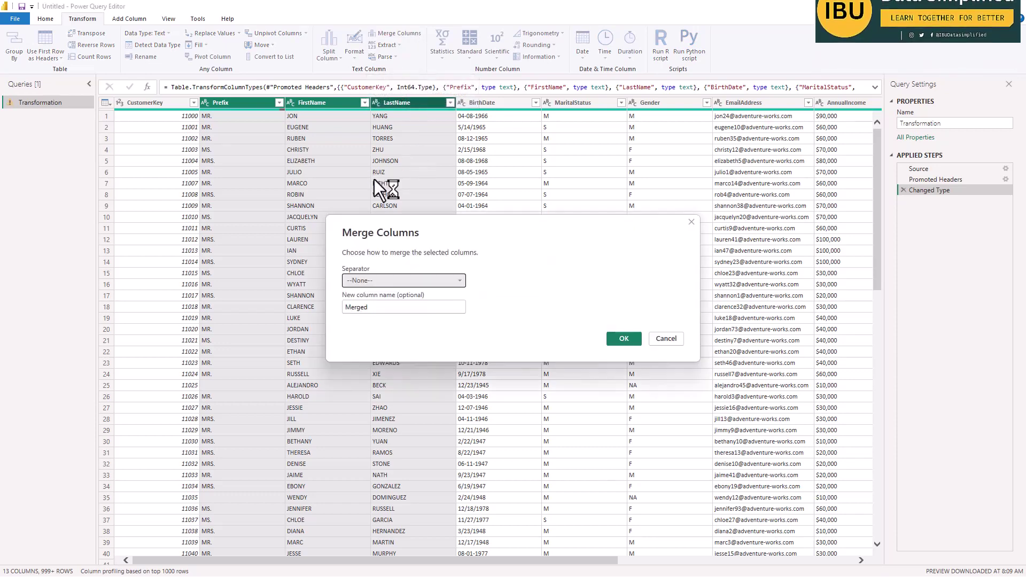
{"action": "left_click_drag", "start_coordinate": [410, 223], "coordinate": [406, 174]}
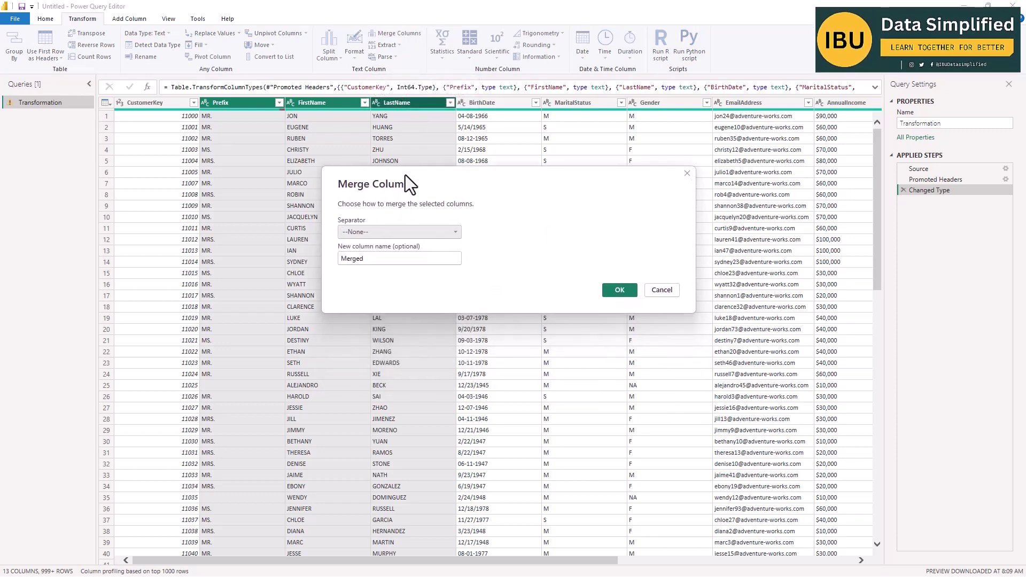
{"action": "left_click", "coordinate": [365, 231]}
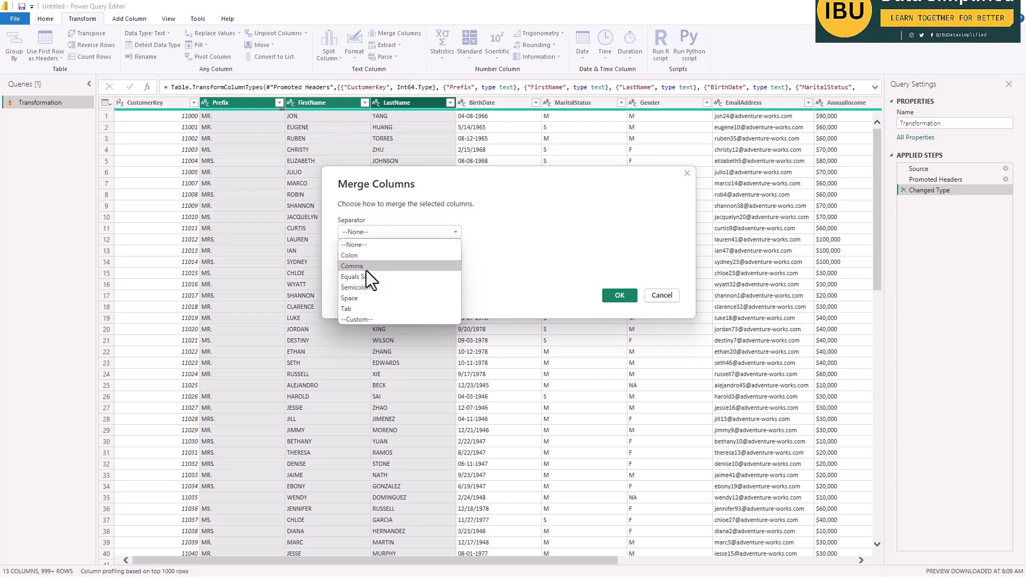
{"action": "left_click", "coordinate": [367, 300]}
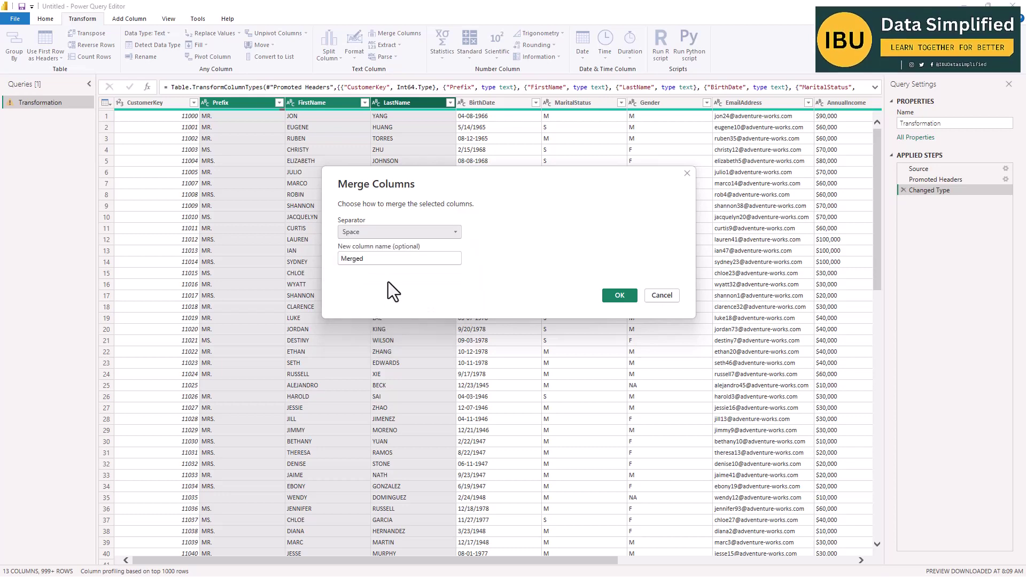
{"action": "left_click", "coordinate": [618, 294]}
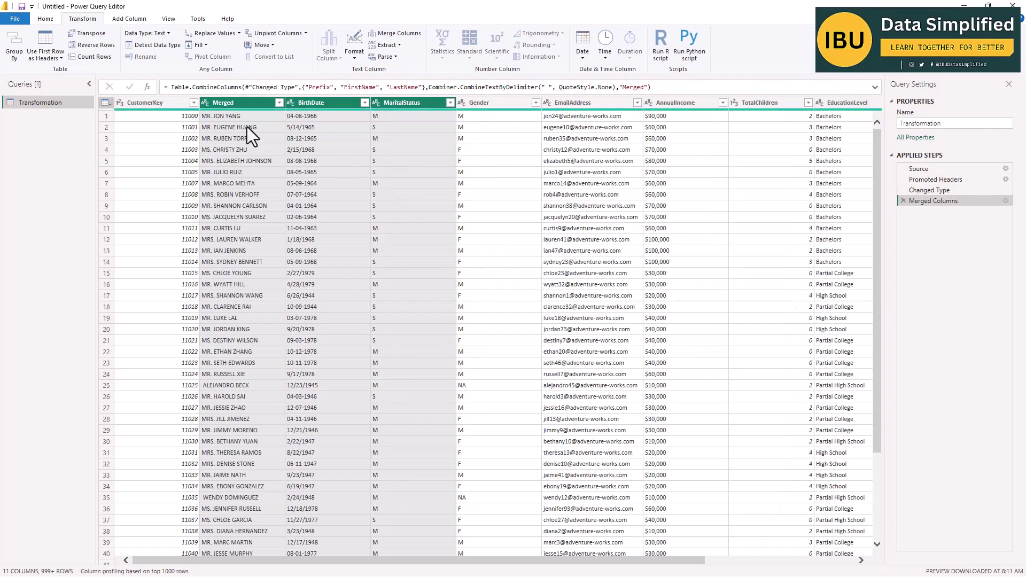
Step: Compare the table at the Changed Type and Merged Columns applied steps, and delete the Merged Columns step
{"action": "left_click", "coordinate": [224, 101]}
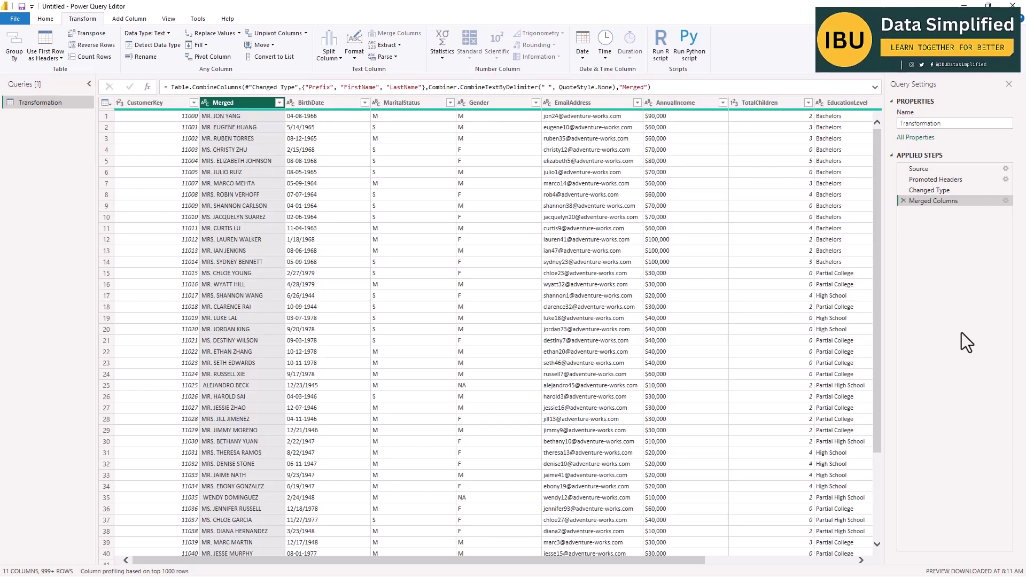
{"action": "left_click", "coordinate": [922, 191]}
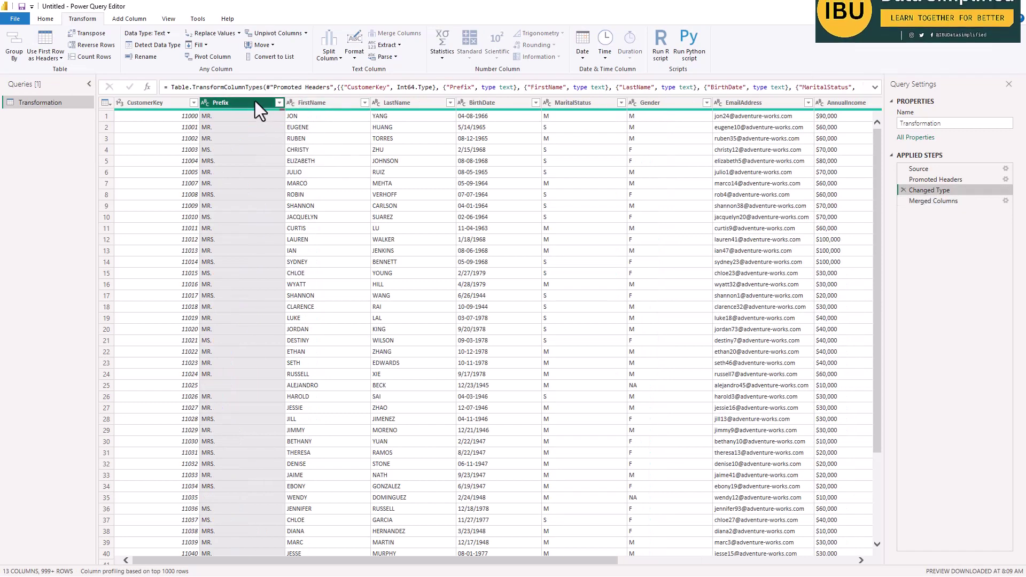
{"action": "left_click", "coordinate": [393, 101], "text": "shift"}
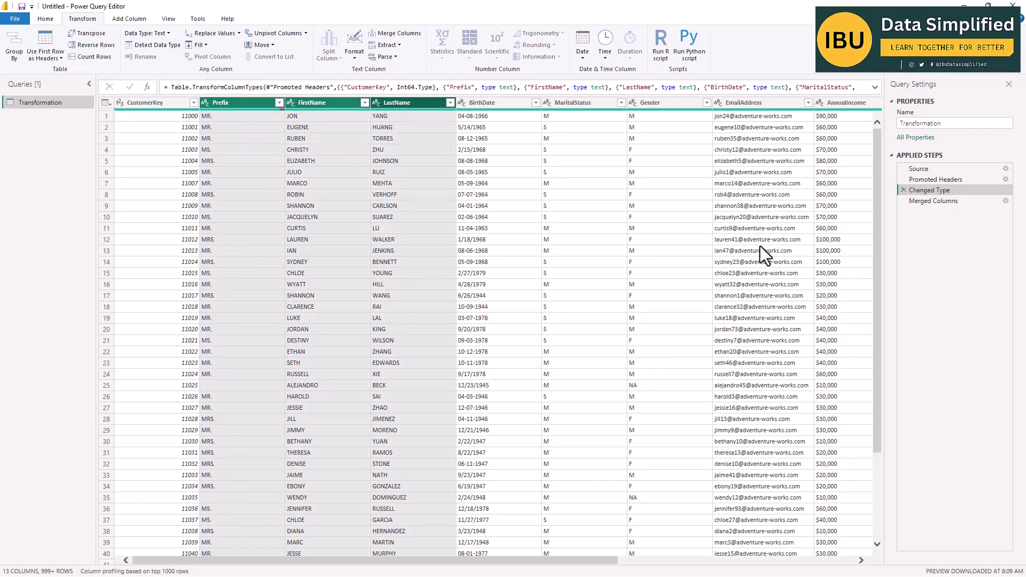
{"action": "left_click", "coordinate": [927, 204]}
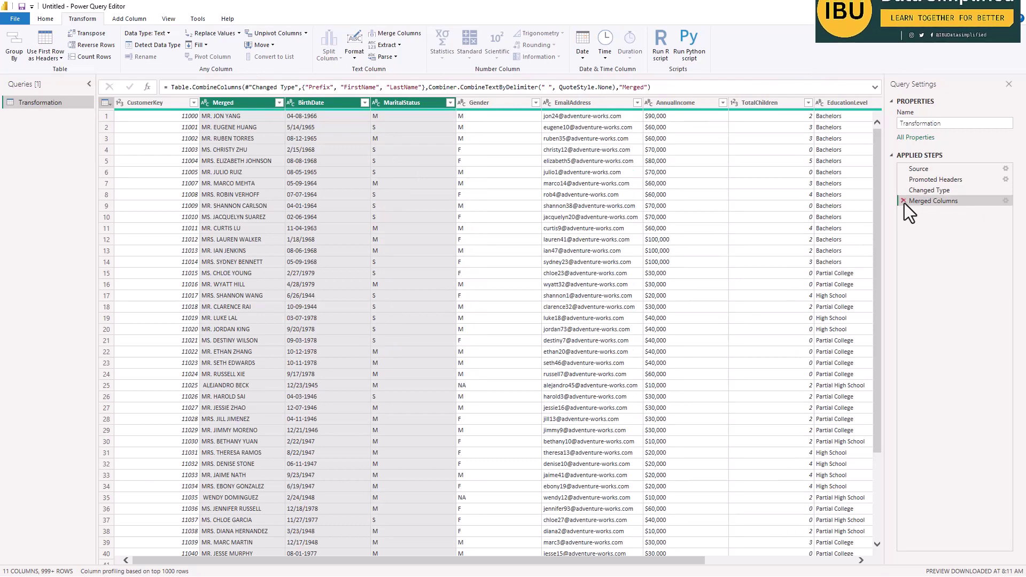
{"action": "left_click", "coordinate": [904, 201]}
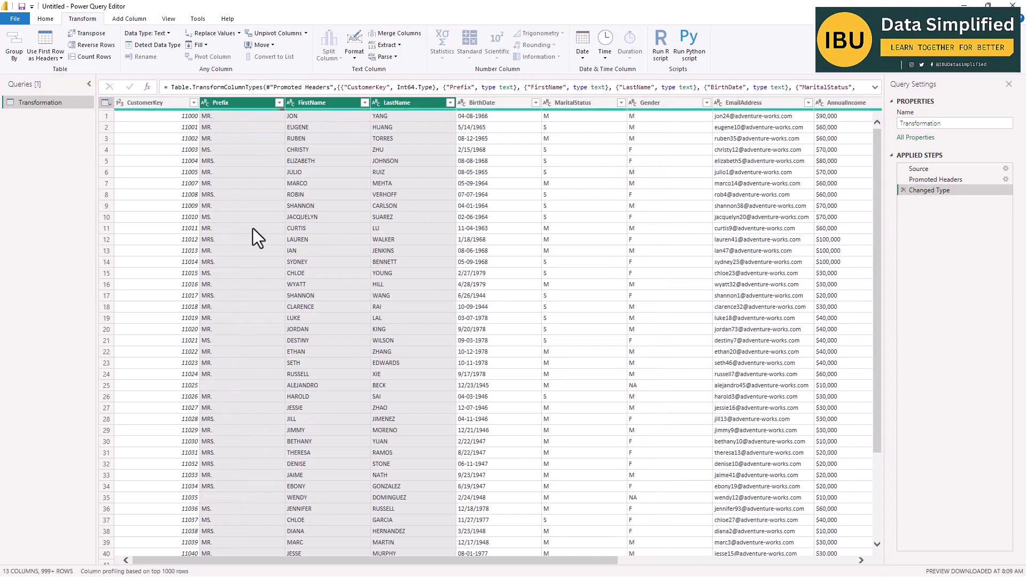
Step: Add a new column named Merged that combines Prefix, FirstName and LastName with a space separator, keeping the original columns
{"action": "left_click", "coordinate": [261, 145]}
{"action": "left_click", "coordinate": [233, 105]}
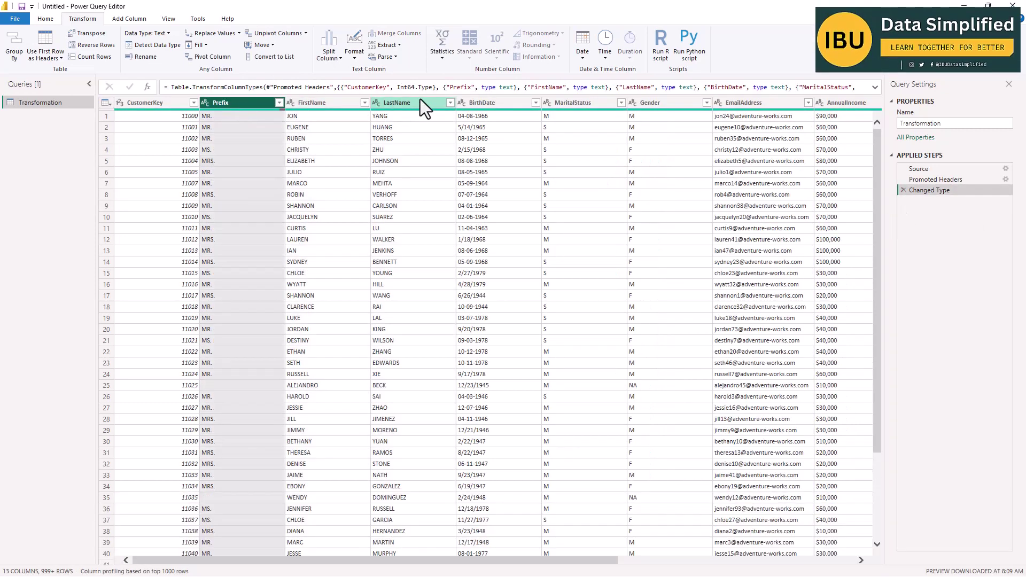
{"action": "left_click", "coordinate": [420, 102], "text": "shift"}
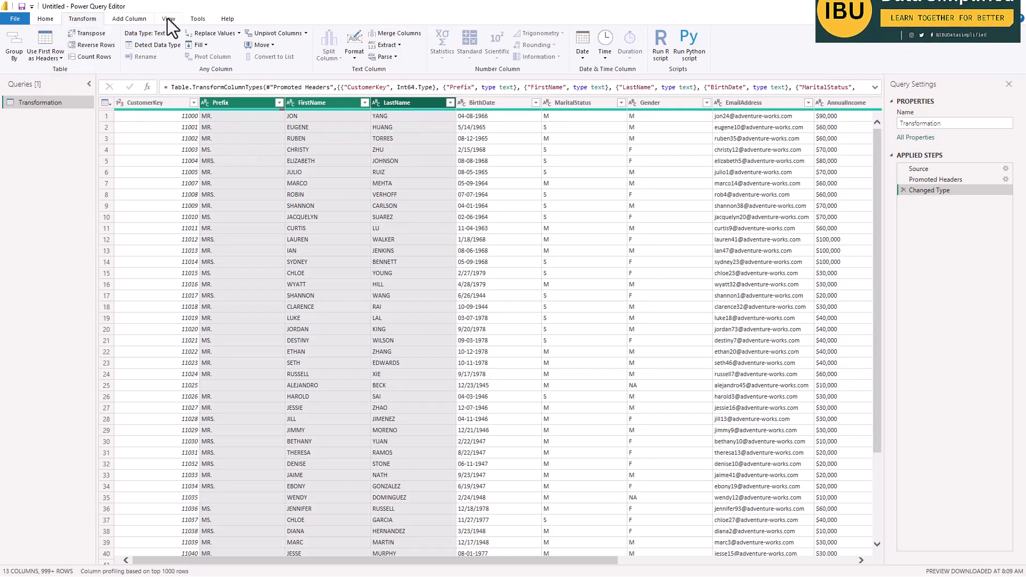
{"action": "left_click", "coordinate": [136, 19]}
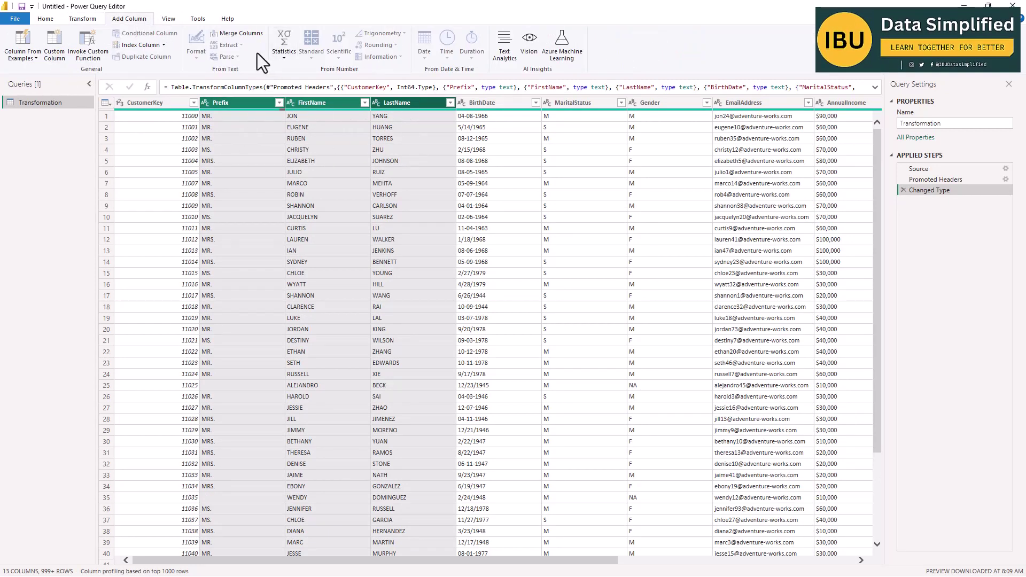
{"action": "left_click", "coordinate": [255, 35]}
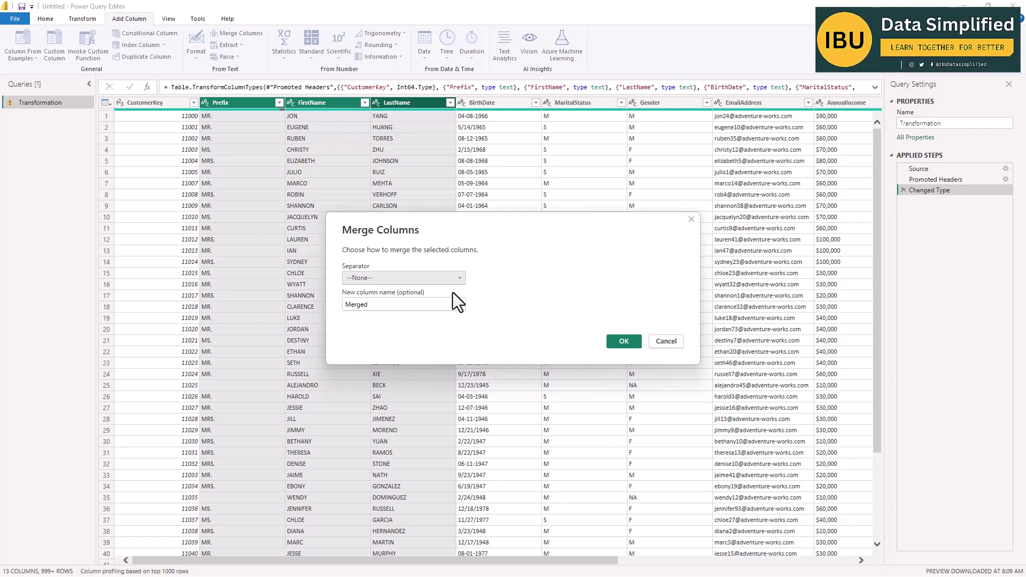
{"action": "left_click", "coordinate": [377, 277]}
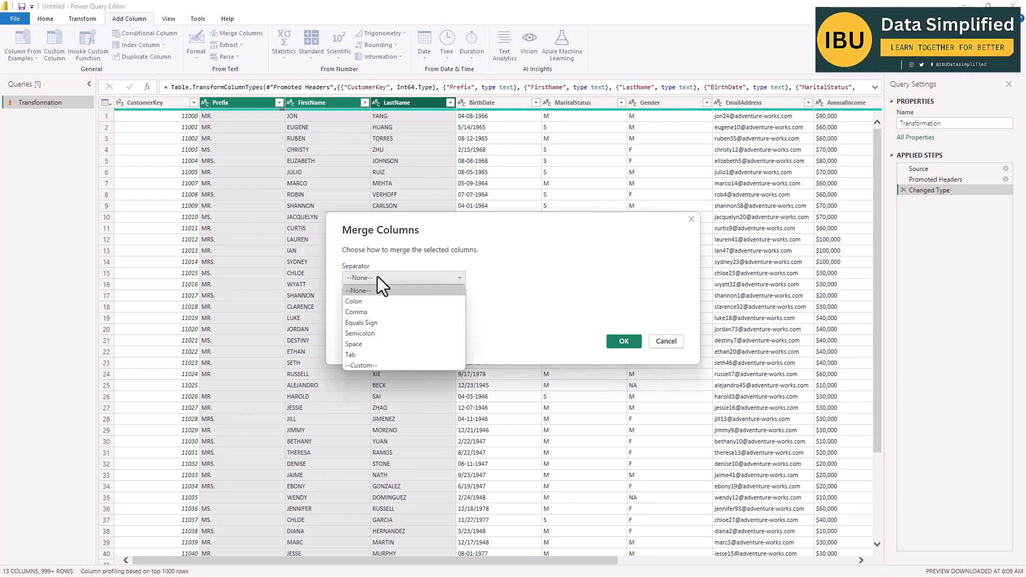
{"action": "left_click", "coordinate": [355, 345]}
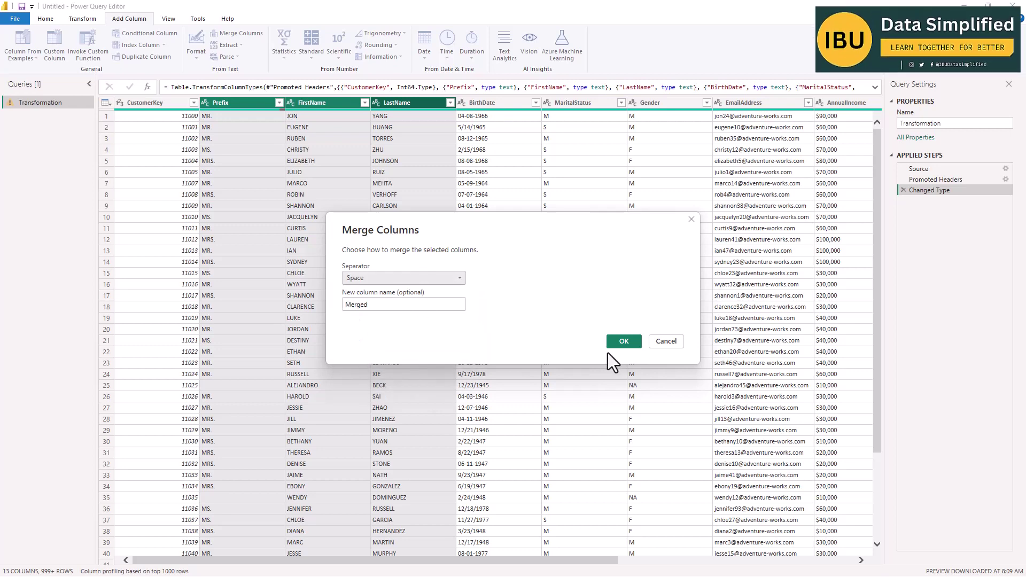
{"action": "left_click", "coordinate": [624, 342]}
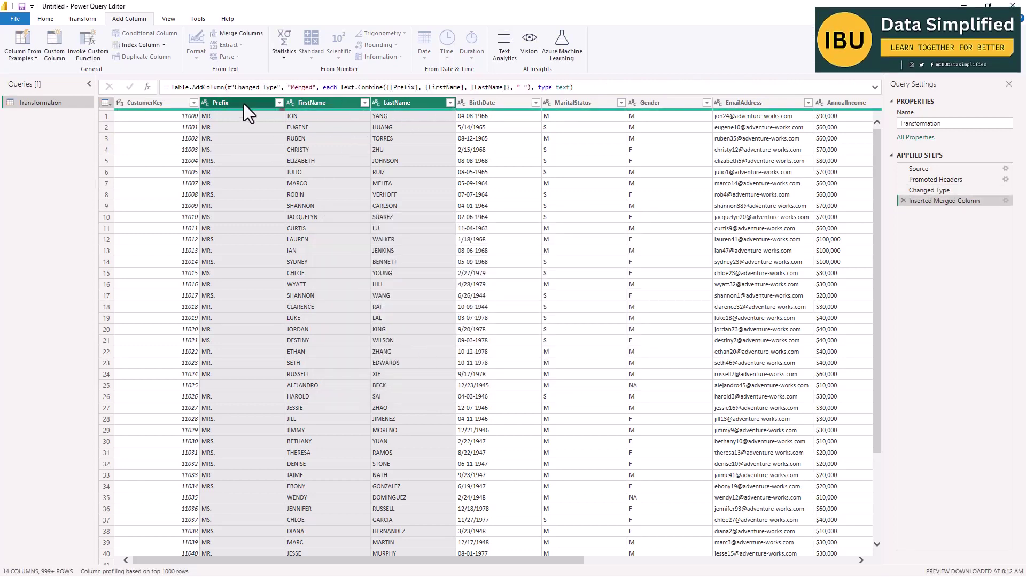
Step: Rename the Merged column at the end of the table to Full Name
{"action": "left_click", "coordinate": [229, 107]}
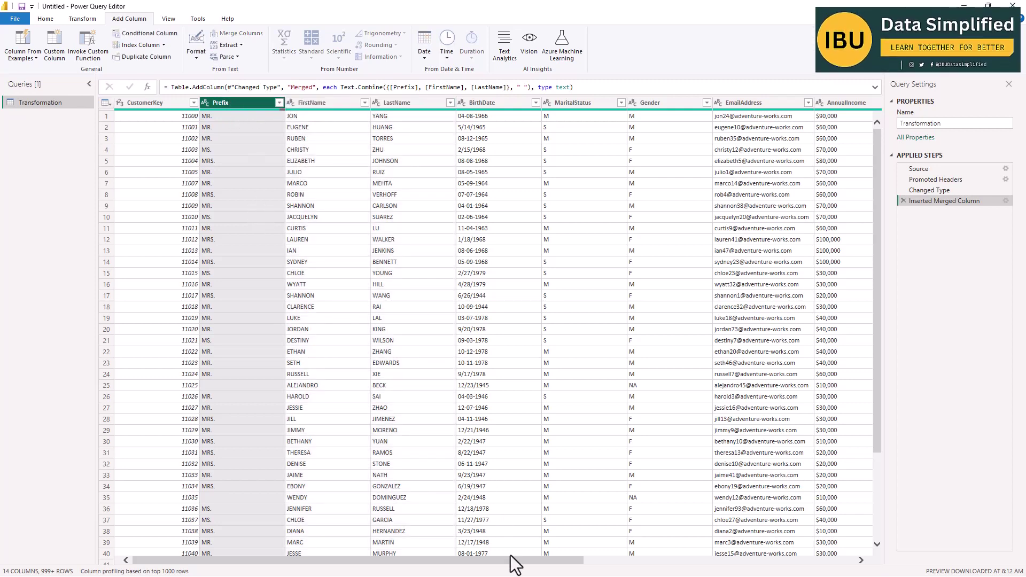
{"action": "left_click_drag", "start_coordinate": [514, 564], "coordinate": [806, 563]}
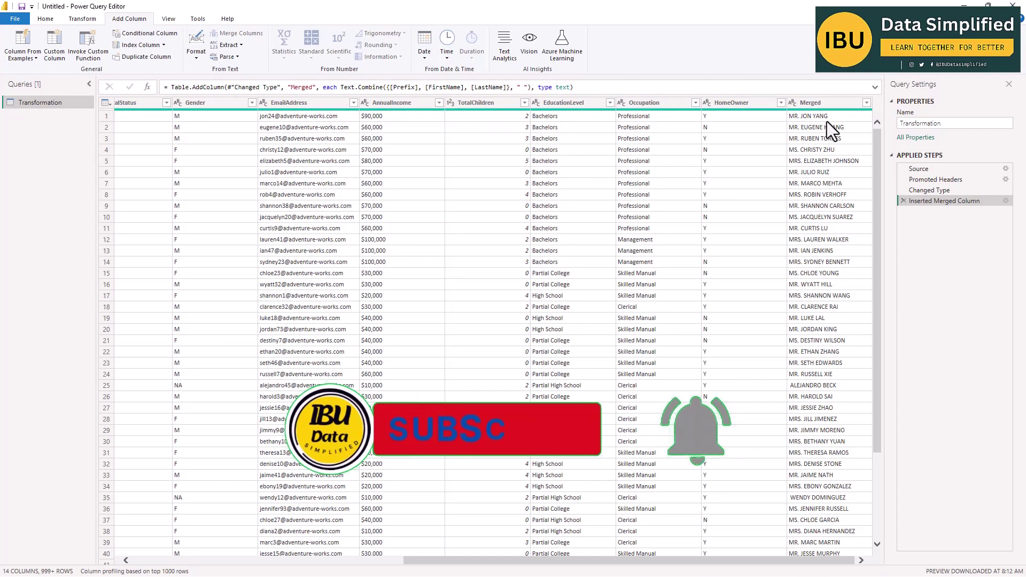
{"action": "double_click", "coordinate": [823, 104]}
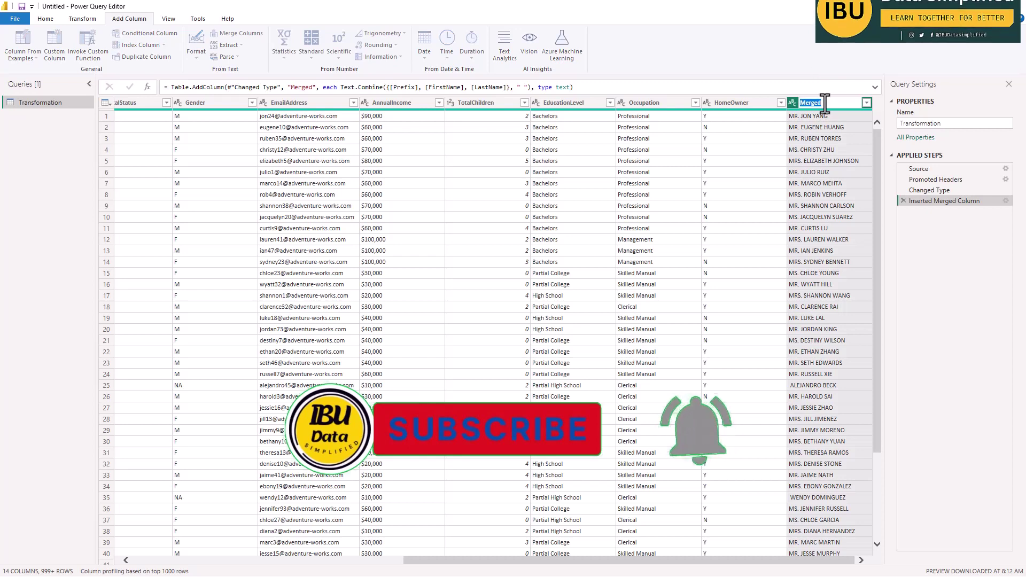
{"action": "type", "text": "Full"}
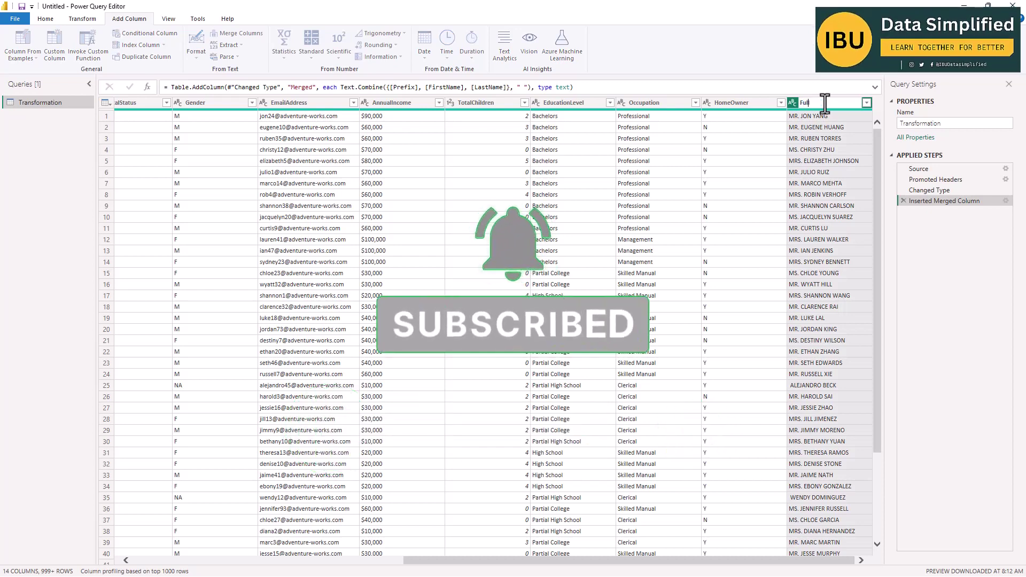
{"action": "type", "text": " Nam"}
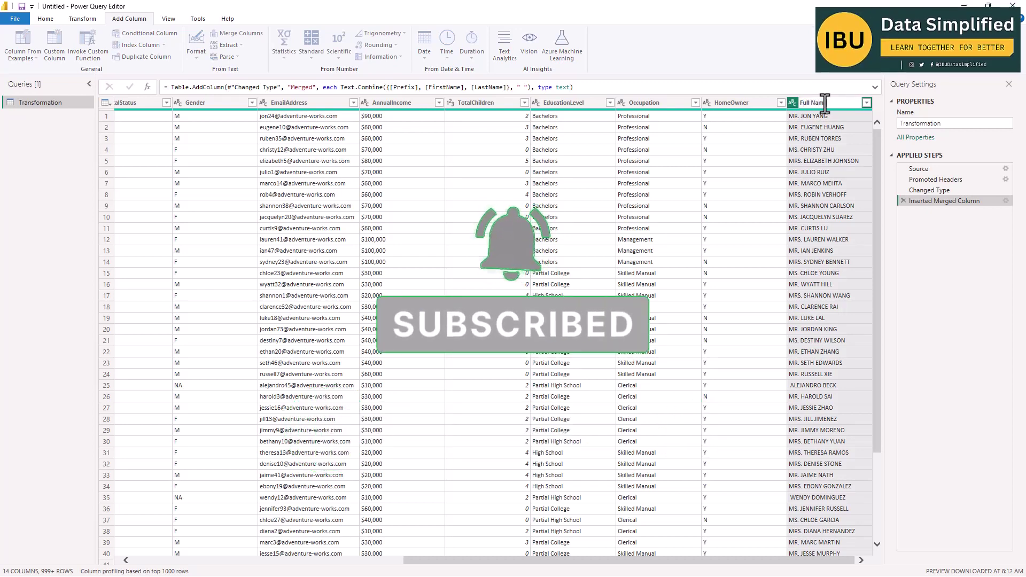
{"action": "type", "text": "e"}
{"action": "key", "text": "Return"}
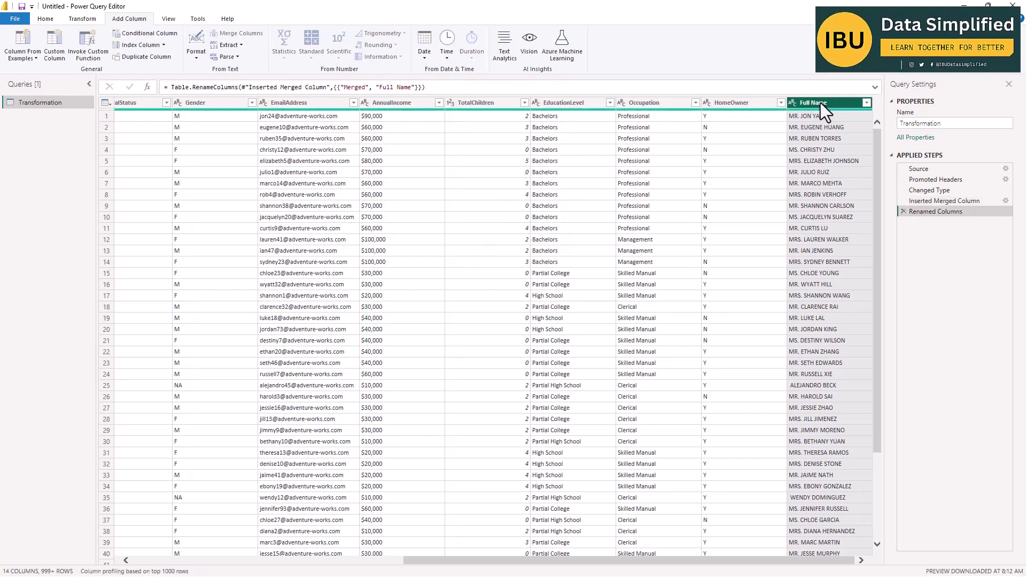
Step: Move the Full Name column between the LastName and BirthDate columns
{"action": "left_click_drag", "start_coordinate": [821, 103], "coordinate": [298, 111]}
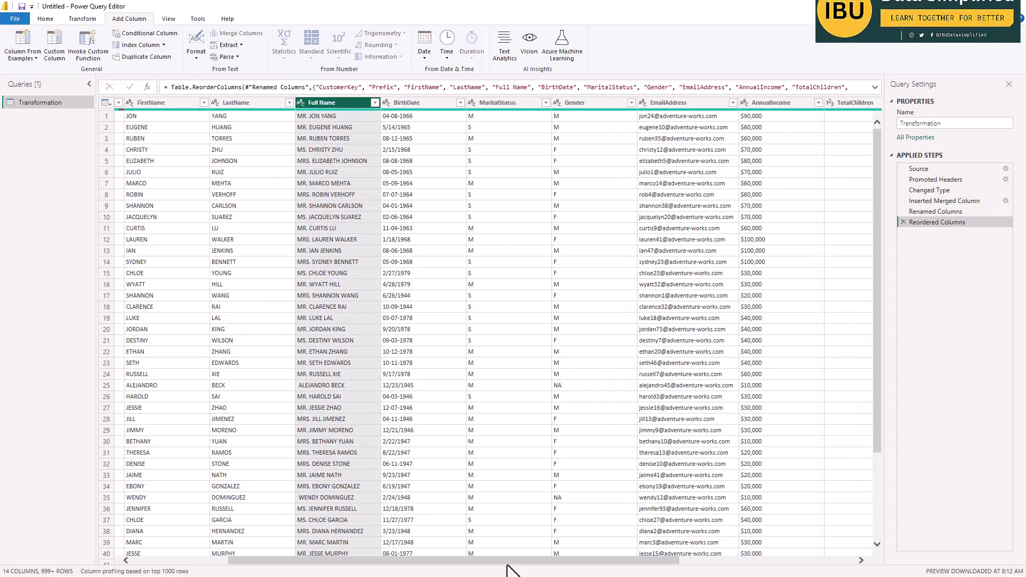
{"action": "left_click_drag", "start_coordinate": [478, 561], "coordinate": [309, 563]}
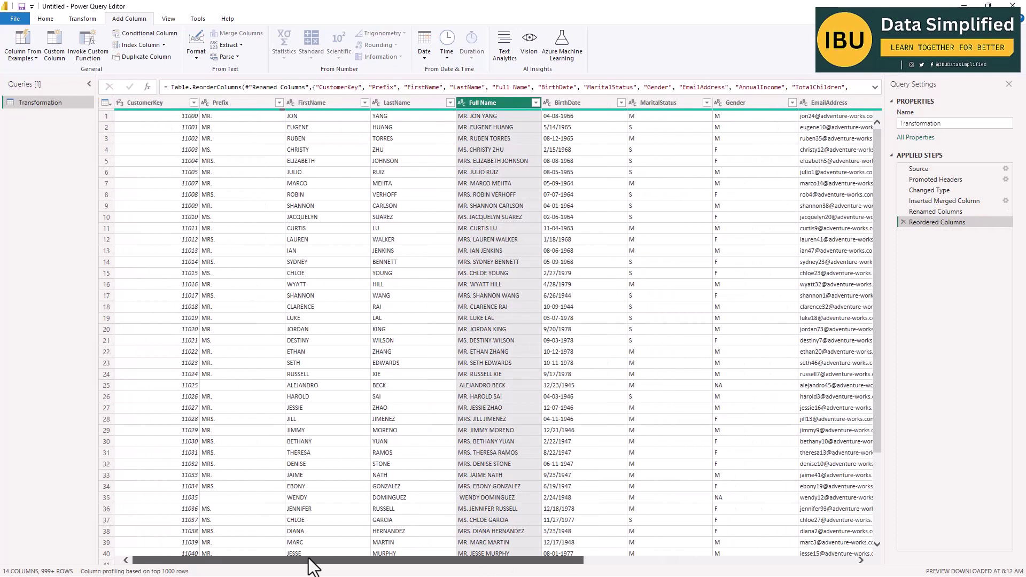
{"action": "left_click", "coordinate": [237, 104]}
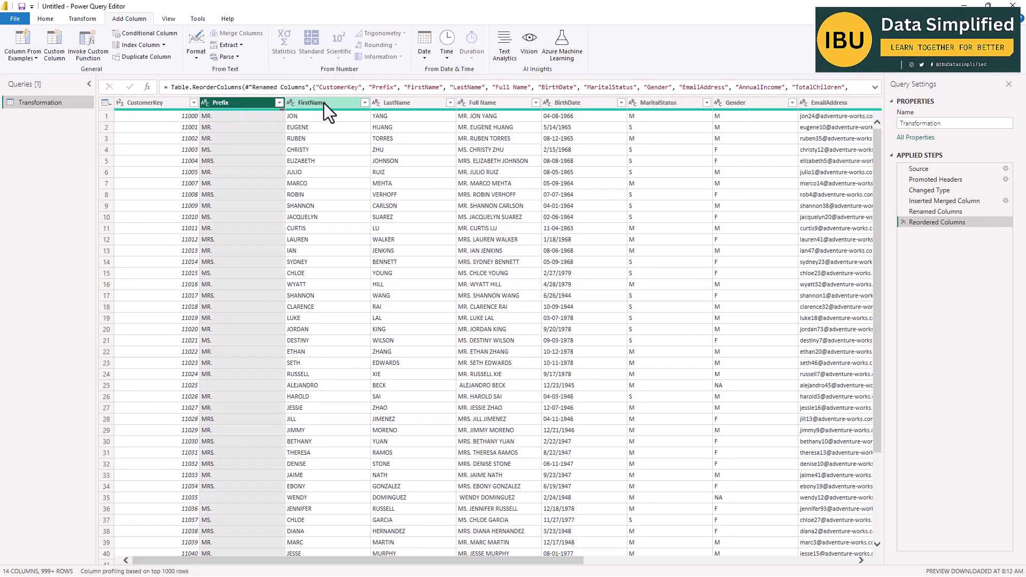
{"action": "left_click", "coordinate": [493, 103]}
Step: Examine the date formats in the first five rows of the BirthDate column
{"action": "left_click_drag", "start_coordinate": [506, 563], "coordinate": [591, 562]}
{"action": "scroll", "coordinate": [374, 137], "scroll_direction": "right", "scroll_amount": 3}
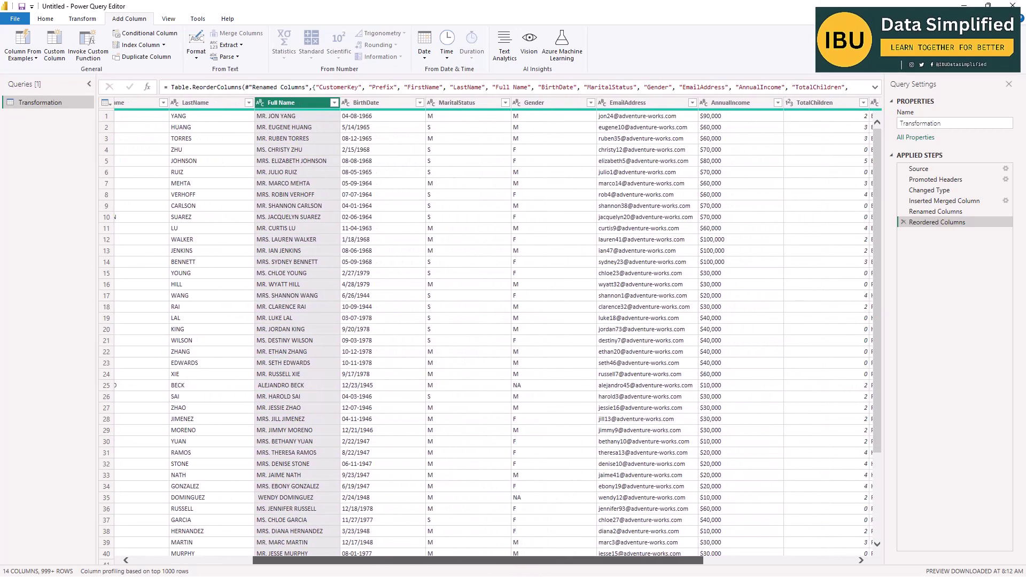
{"action": "left_click", "coordinate": [361, 103]}
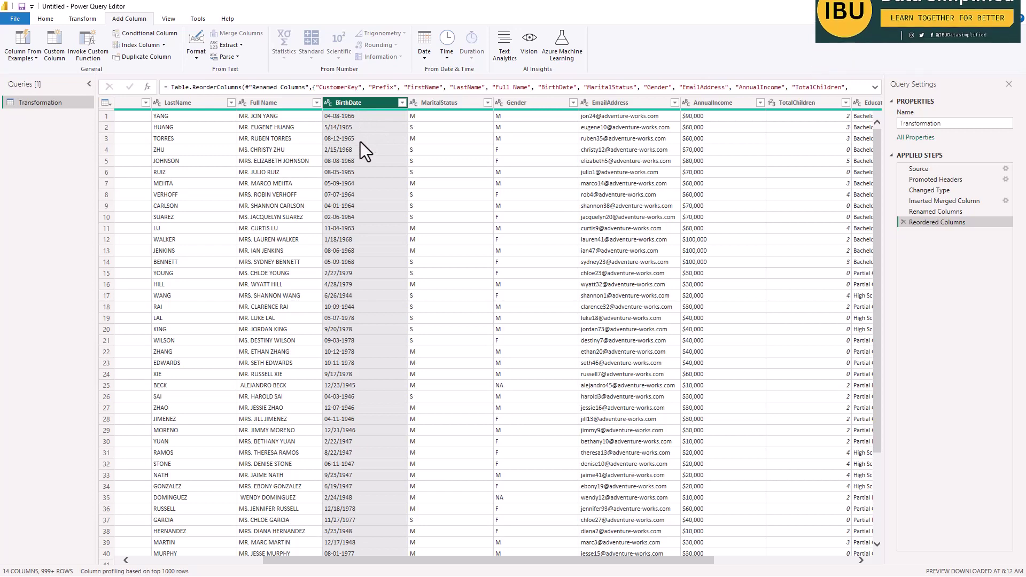
{"action": "left_click", "coordinate": [355, 116]}
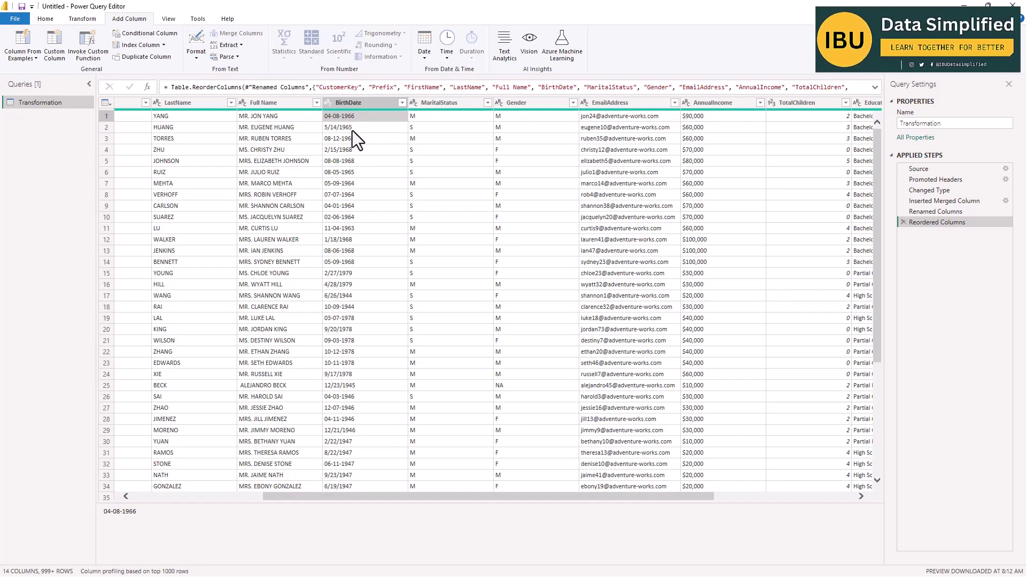
{"action": "left_click", "coordinate": [351, 131]}
{"action": "left_click", "coordinate": [353, 140]}
{"action": "left_click", "coordinate": [352, 150]}
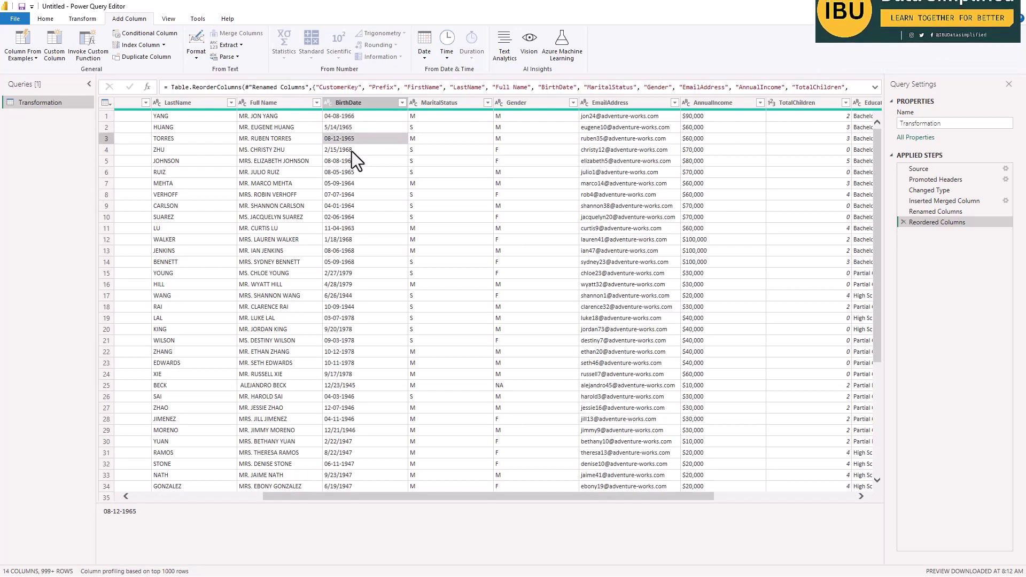
{"action": "left_click", "coordinate": [353, 161]}
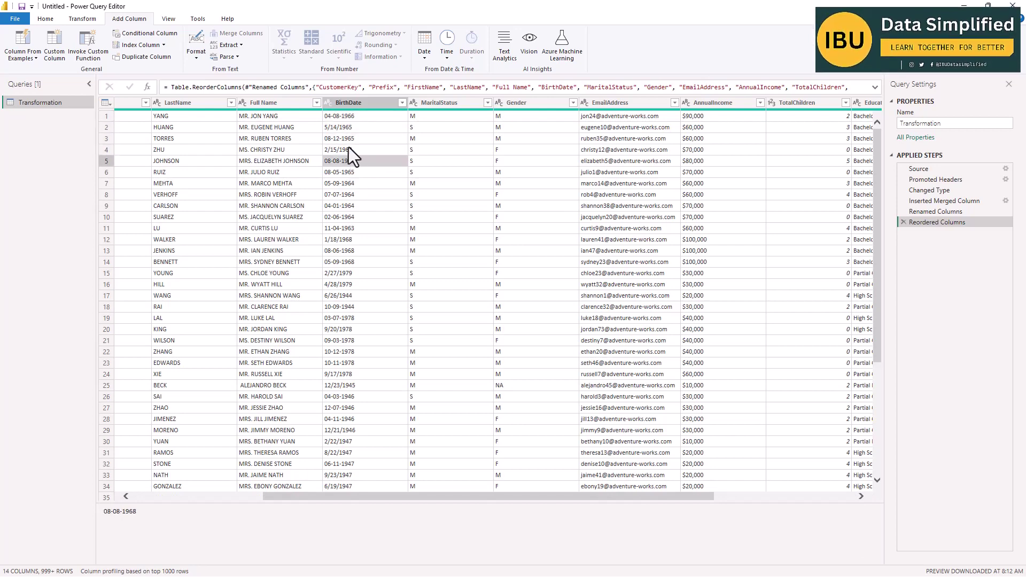
{"action": "left_click", "coordinate": [346, 131]}
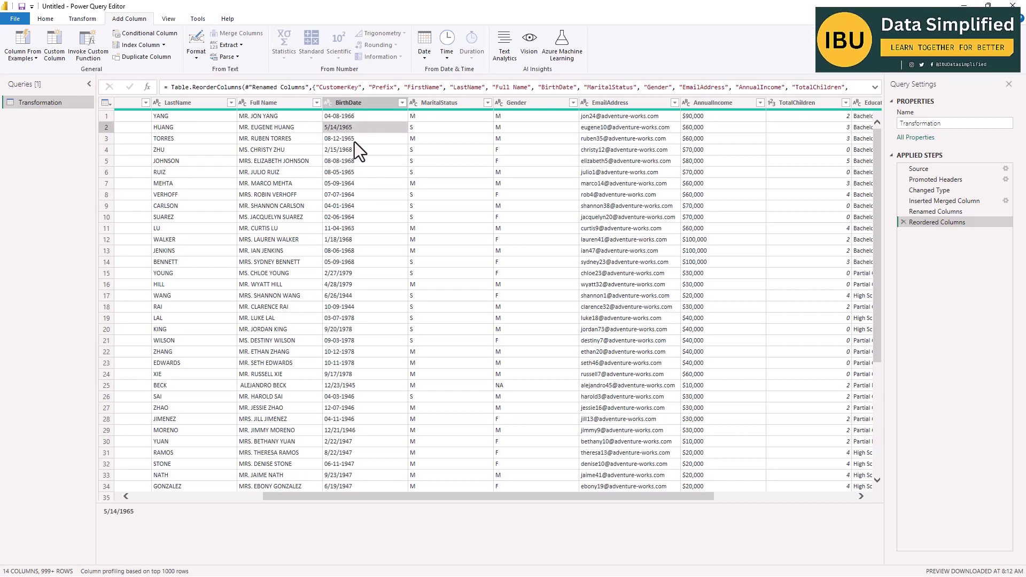
Step: Replace every "/" with "-" in the BirthDate column
{"action": "left_click", "coordinate": [356, 102]}
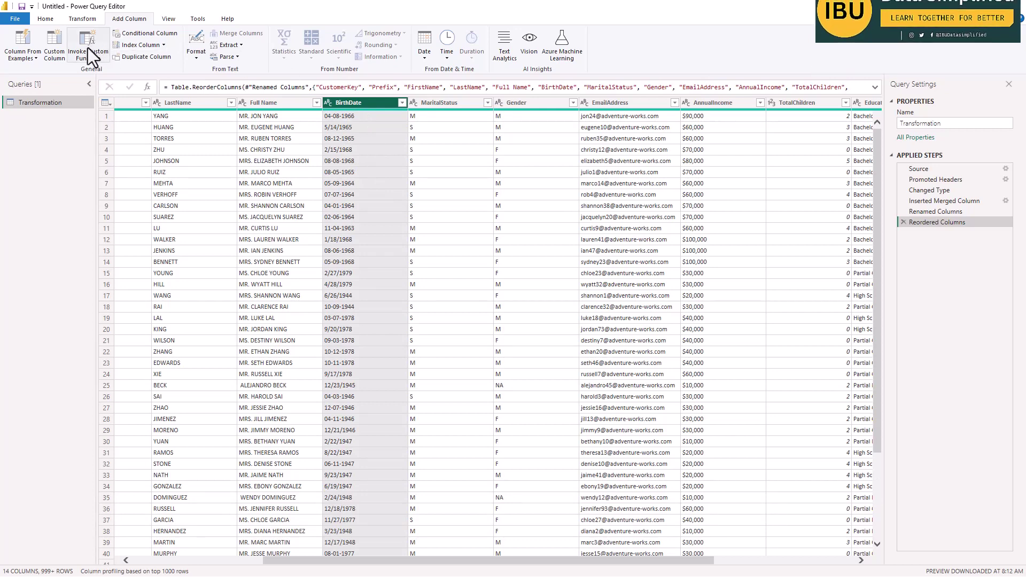
{"action": "left_click", "coordinate": [83, 19]}
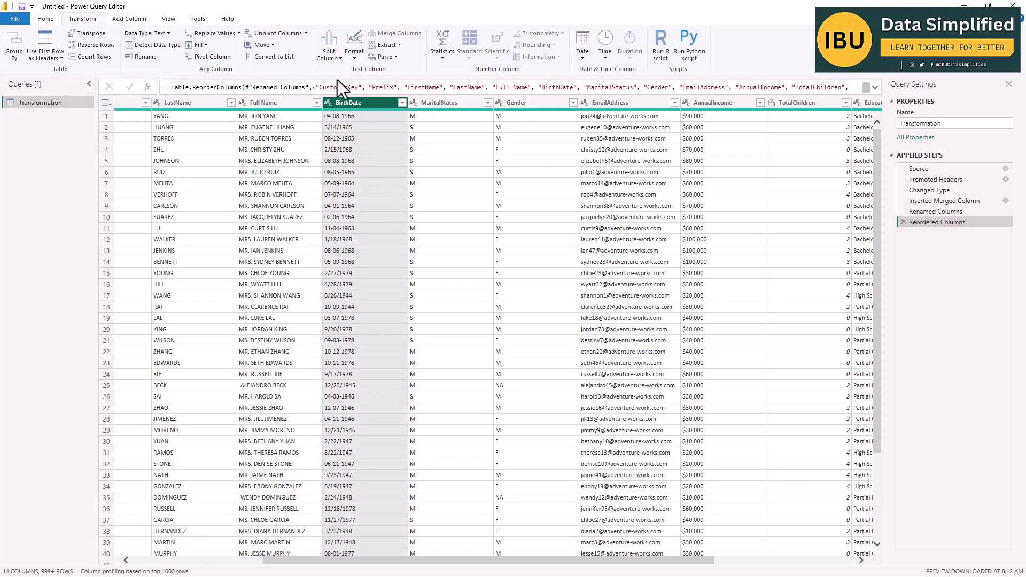
{"action": "left_click", "coordinate": [354, 51]}
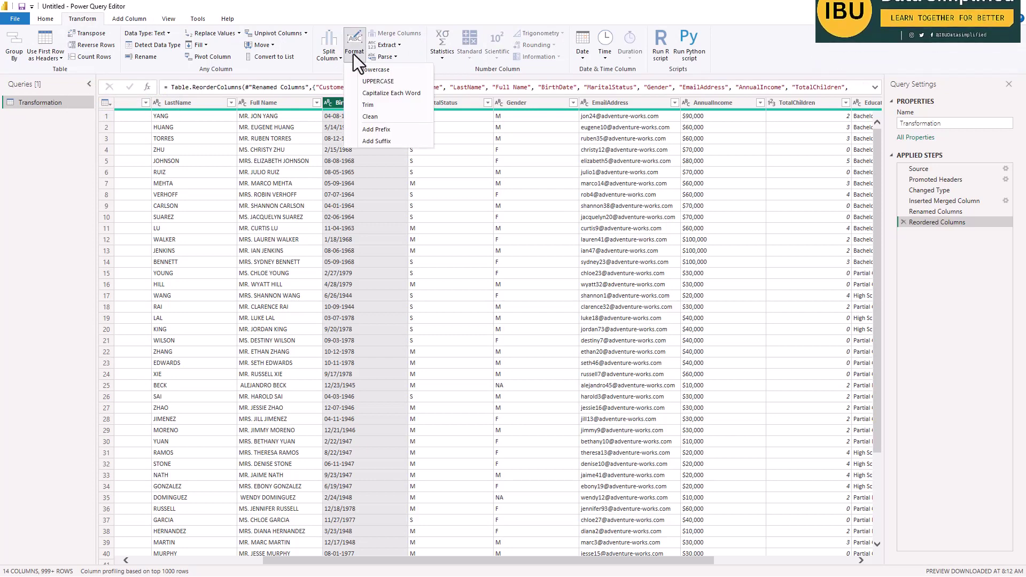
{"action": "left_click", "coordinate": [303, 65]}
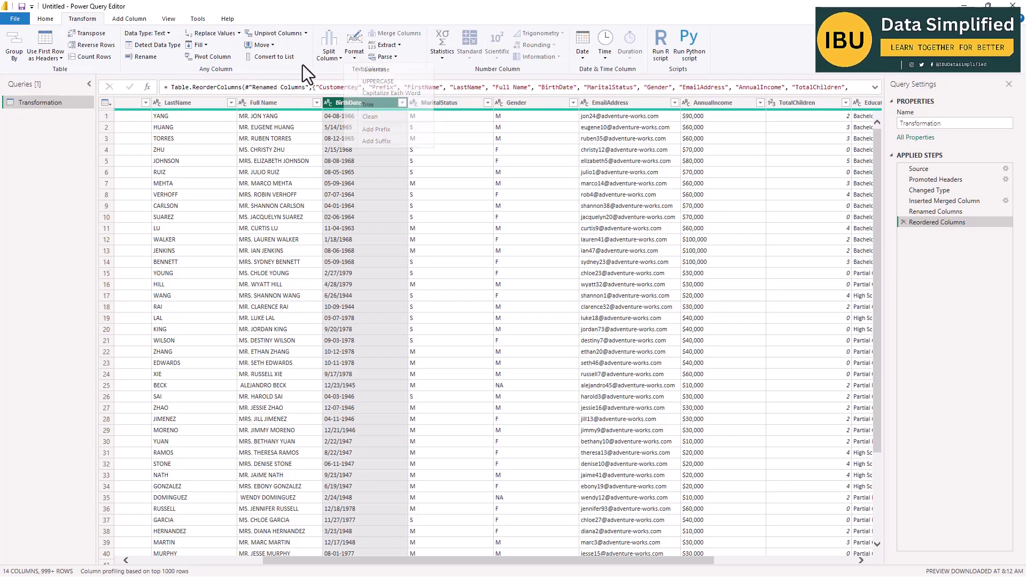
{"action": "left_click", "coordinate": [217, 34]}
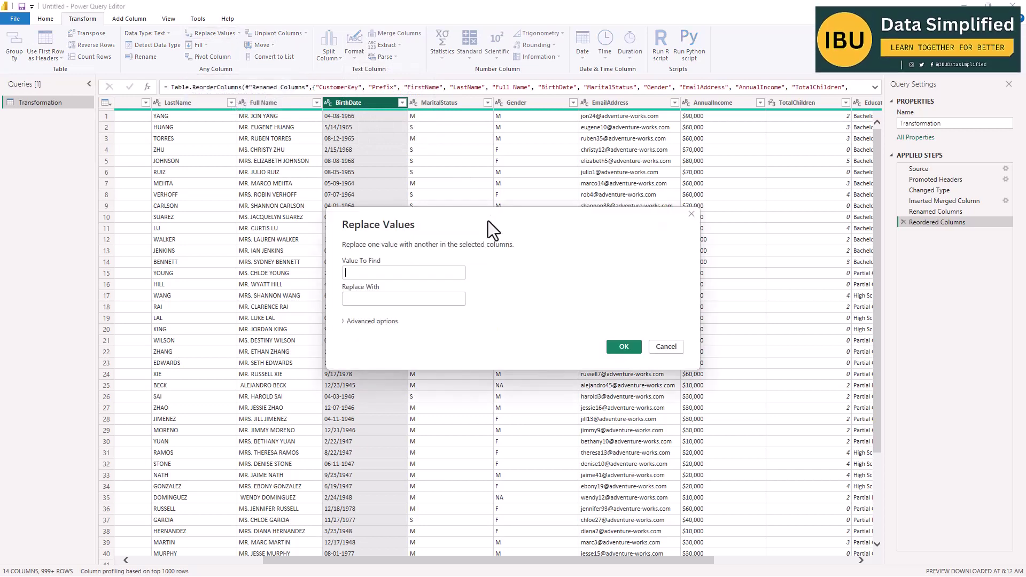
{"action": "left_click_drag", "start_coordinate": [438, 218], "coordinate": [570, 209]}
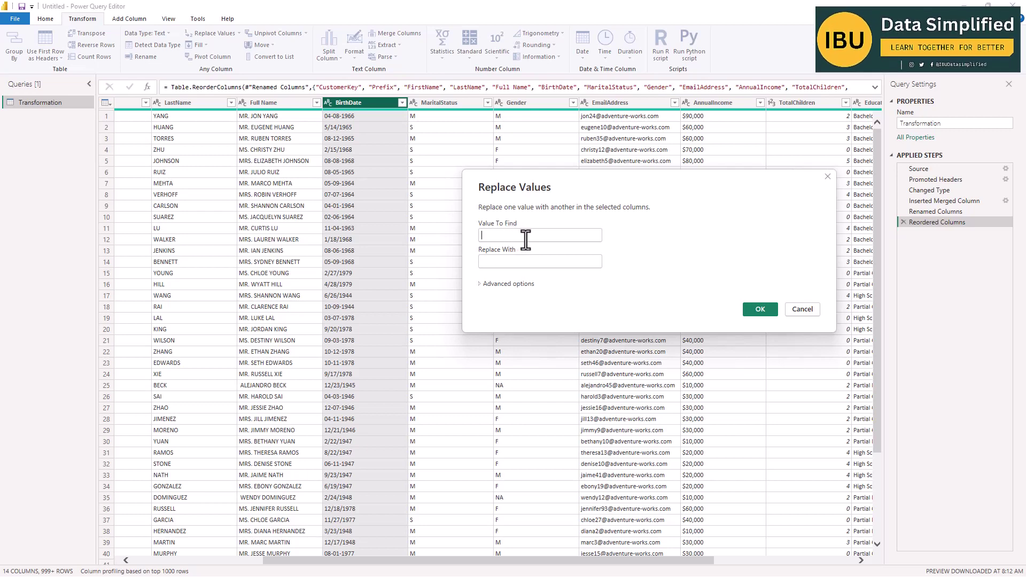
{"action": "left_click", "coordinate": [499, 262]}
{"action": "type", "text": "-"}
{"action": "left_click", "coordinate": [760, 310]}
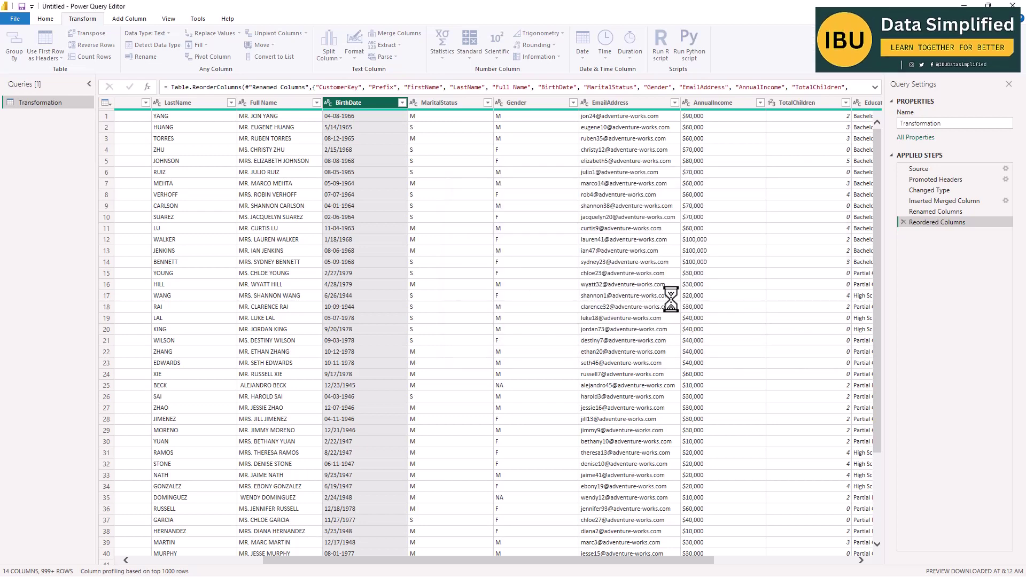
Step: Examine the date separators in the BirthDate column across the first sixty or so rows
{"action": "left_click", "coordinate": [361, 117]}
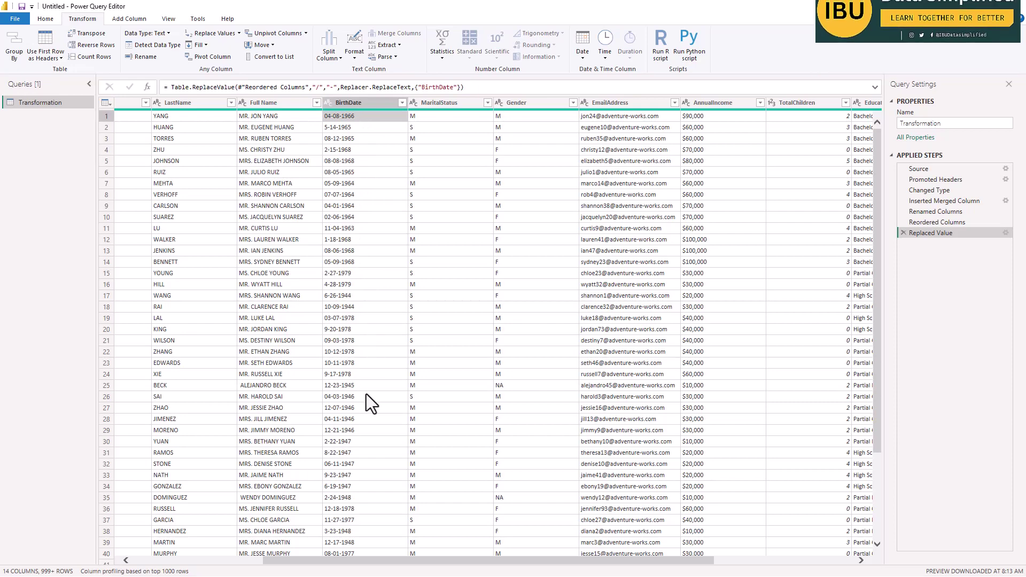
{"action": "scroll", "coordinate": [377, 382], "scroll_direction": "down", "scroll_amount": 3}
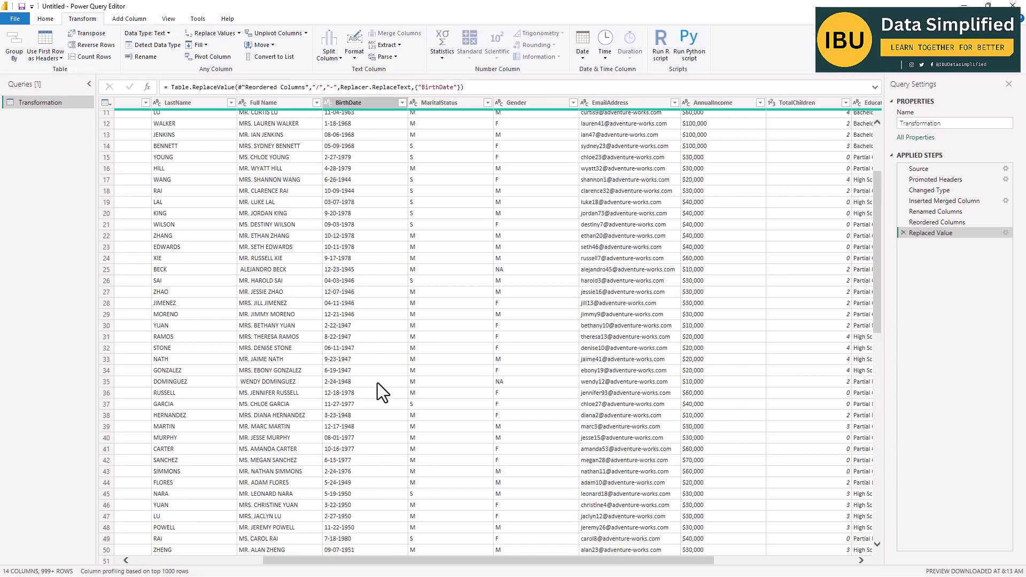
{"action": "scroll", "coordinate": [376, 385], "scroll_direction": "up", "scroll_amount": 3}
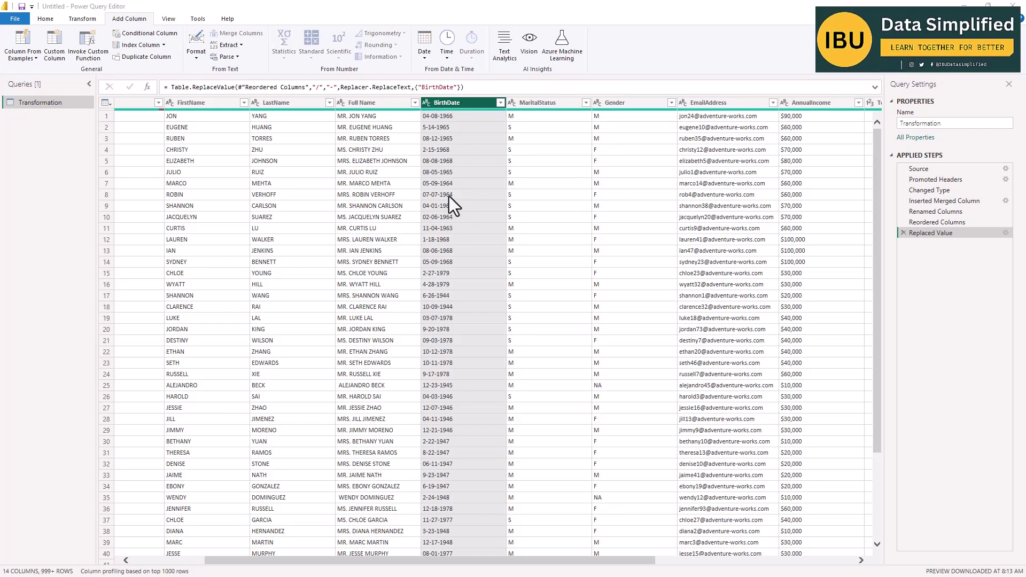
{"action": "scroll", "coordinate": [431, 126], "scroll_direction": "down", "scroll_amount": 5}
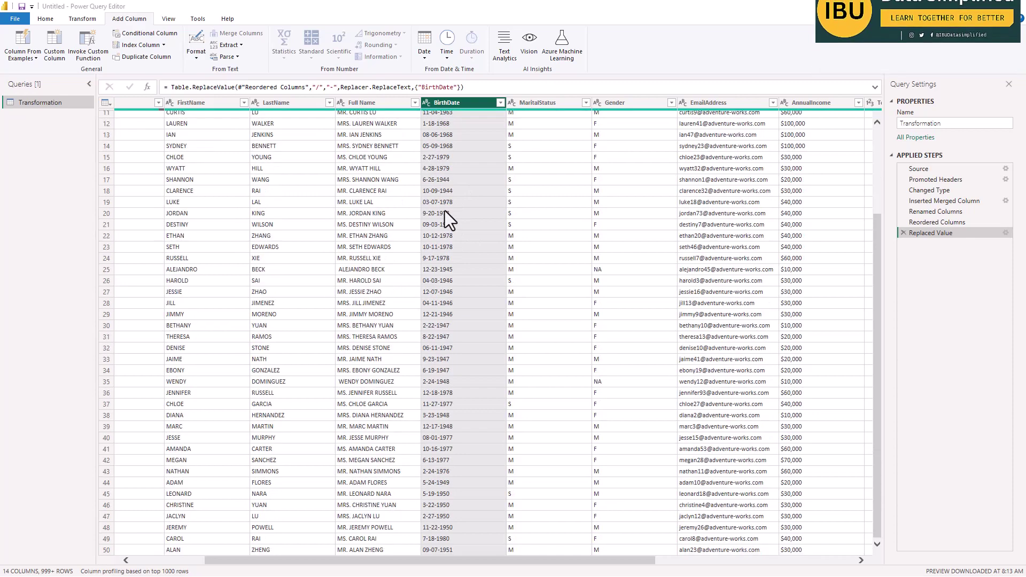
{"action": "scroll", "coordinate": [447, 226], "scroll_direction": "down", "scroll_amount": 2}
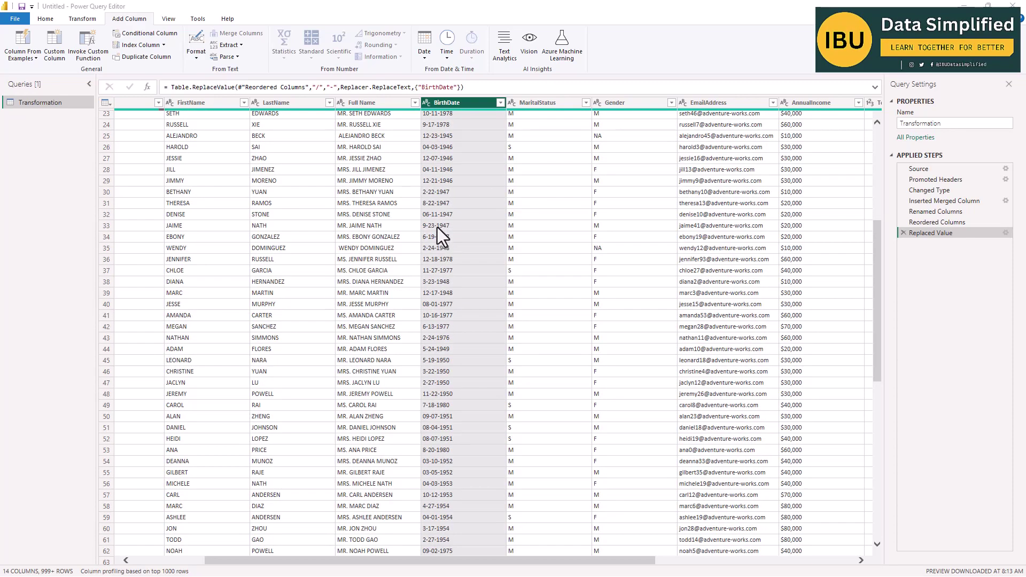
{"action": "scroll", "coordinate": [440, 224], "scroll_direction": "up", "scroll_amount": 2}
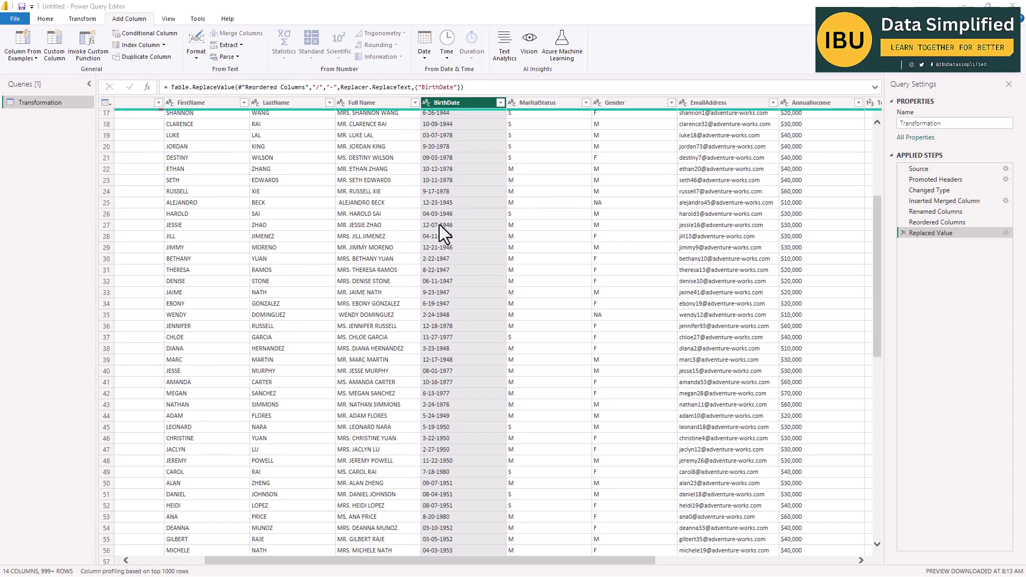
{"action": "scroll", "coordinate": [439, 225], "scroll_direction": "up", "scroll_amount": 5}
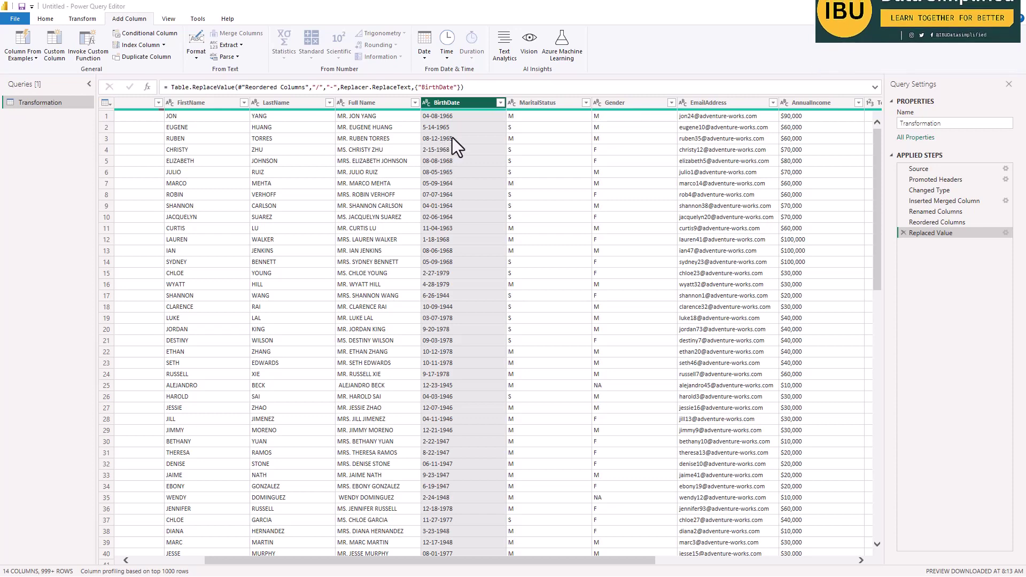
Step: Split the BirthDate column by the custom delimiter "-" at each occurrence of the delimiter
{"action": "left_click", "coordinate": [83, 18]}
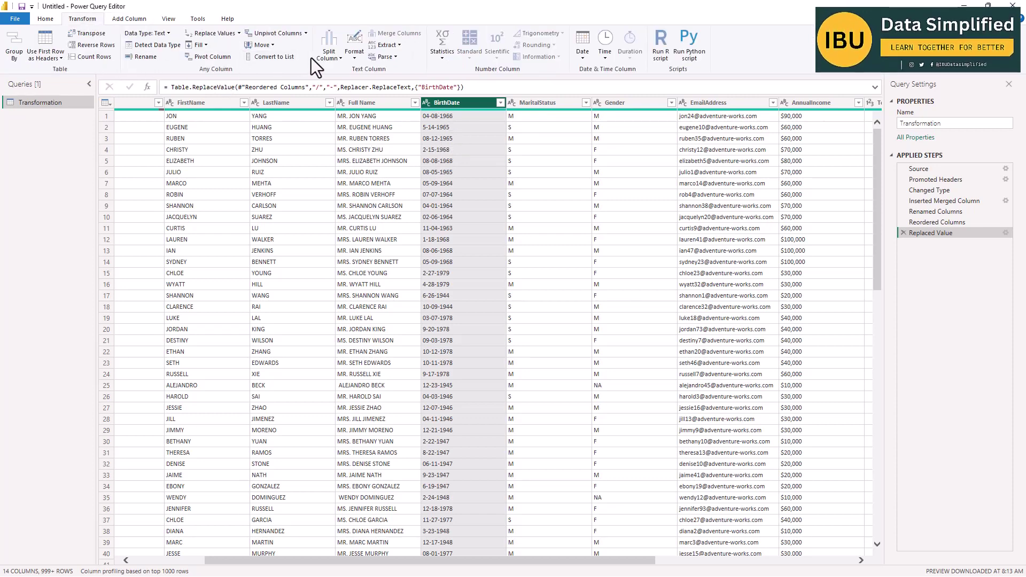
{"action": "left_click", "coordinate": [337, 56]}
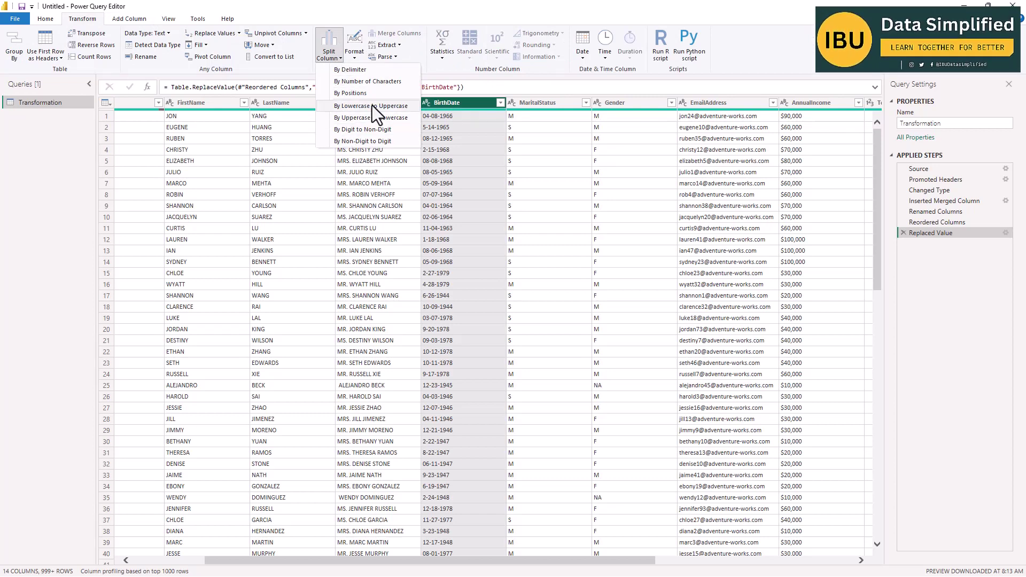
{"action": "left_click", "coordinate": [363, 70]}
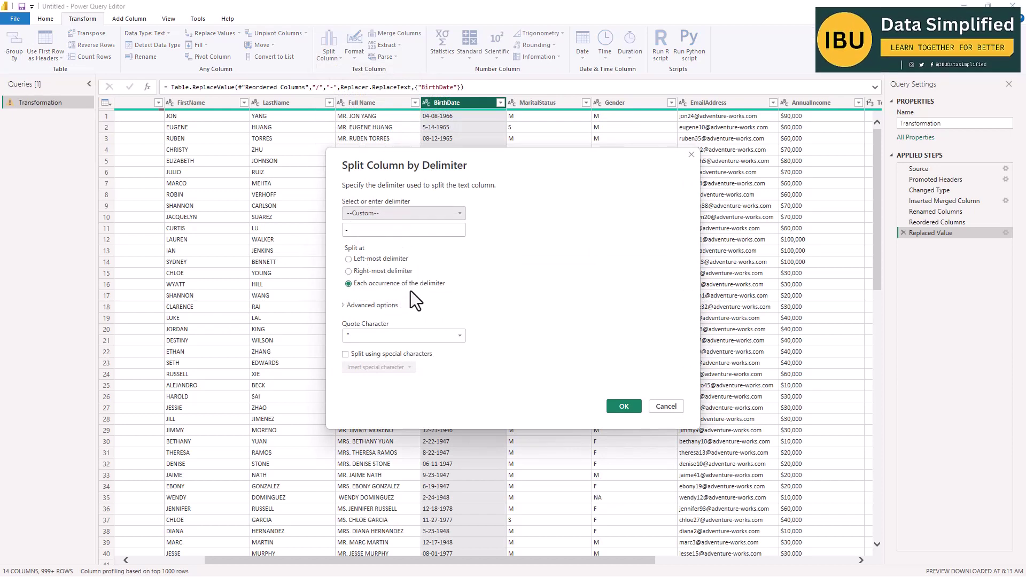
{"action": "left_click", "coordinate": [624, 409]}
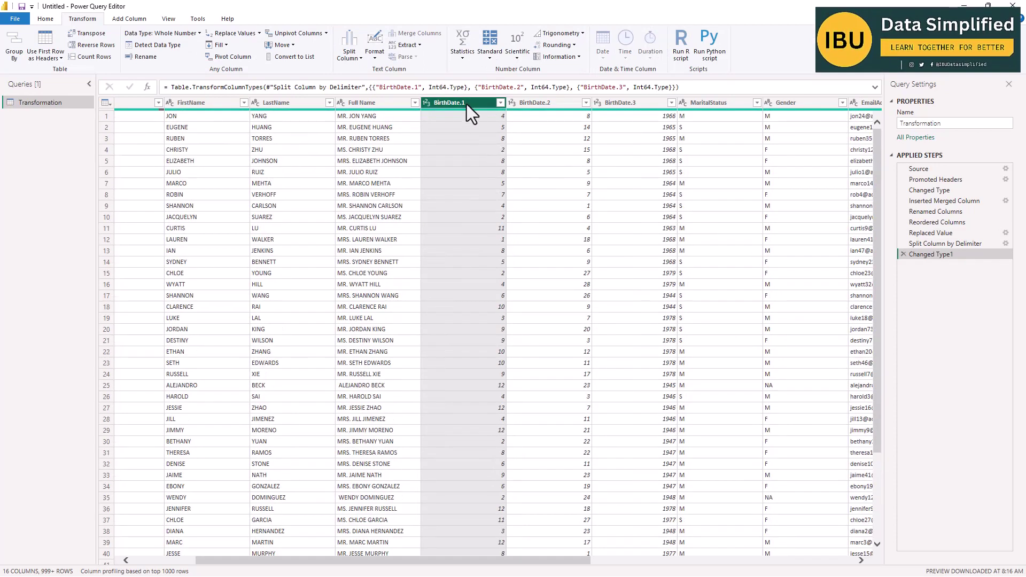
Step: Rename the columns BirthDate.1, BirthDate.2 and BirthDate.3 to Month, Day and Year
{"action": "double_click", "coordinate": [487, 104]}
{"action": "type", "text": "Month"}
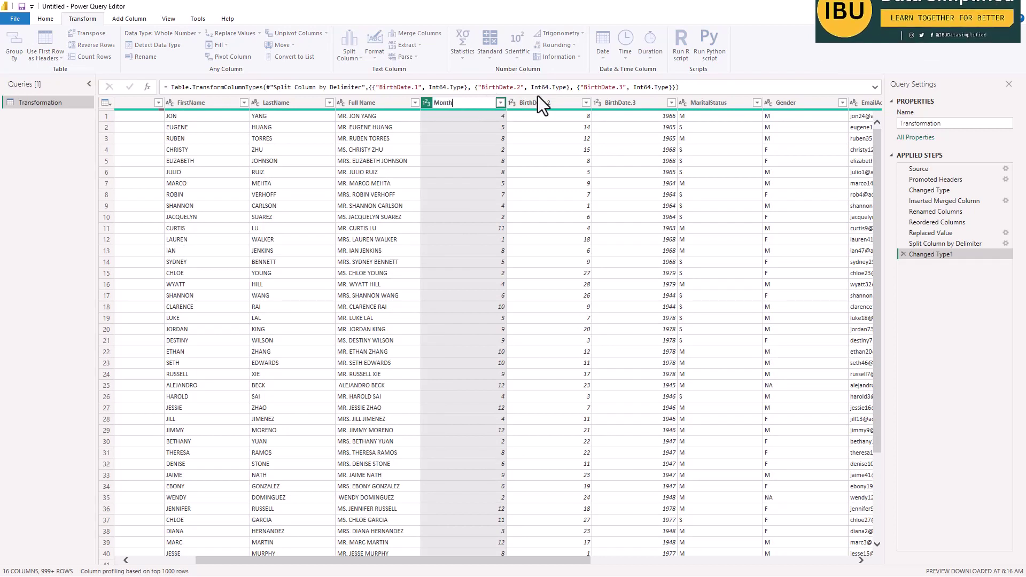
{"action": "key", "text": "Return"}
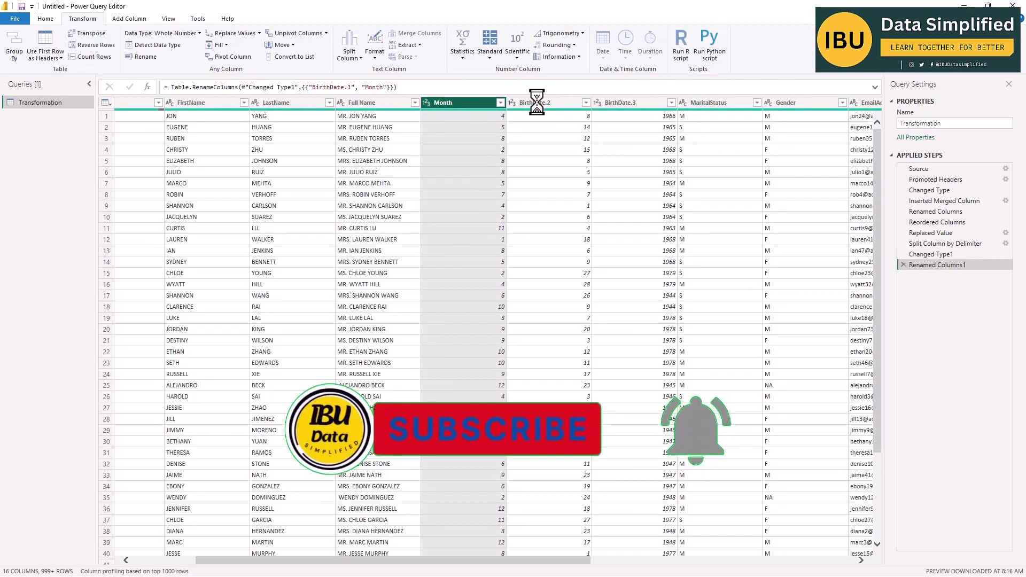
{"action": "double_click", "coordinate": [537, 103]}
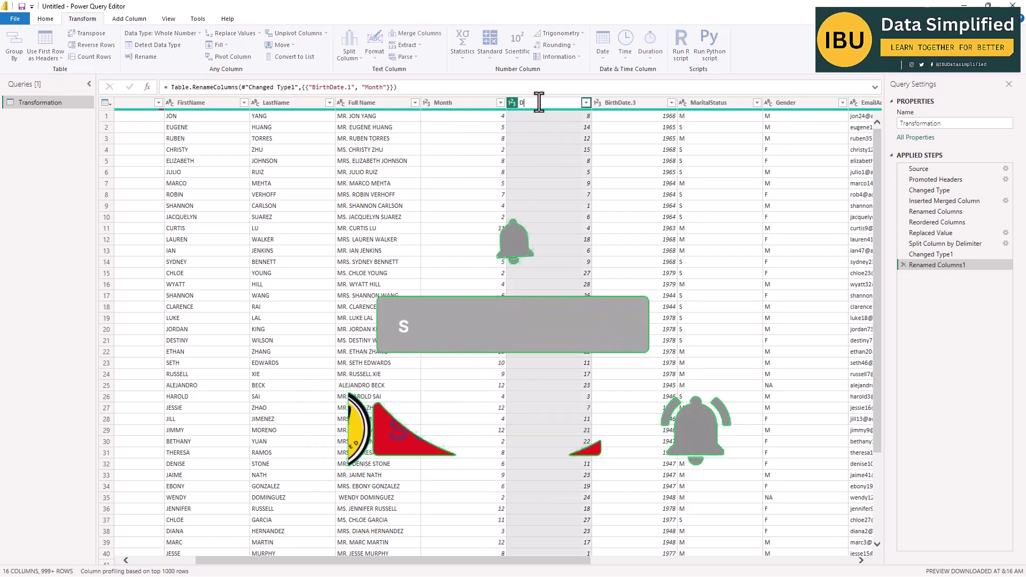
{"action": "type", "text": "Day"}
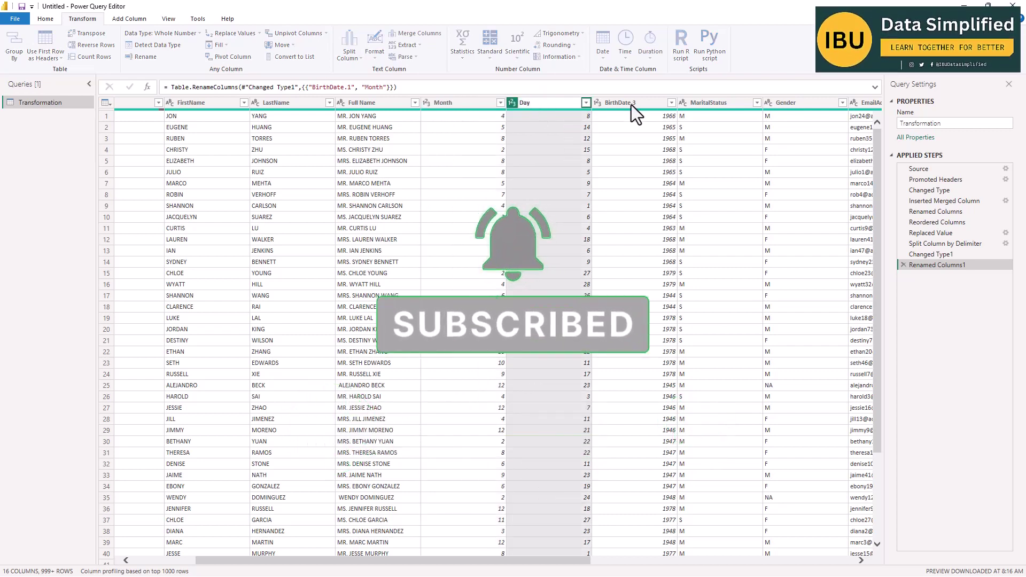
{"action": "key", "text": "Return"}
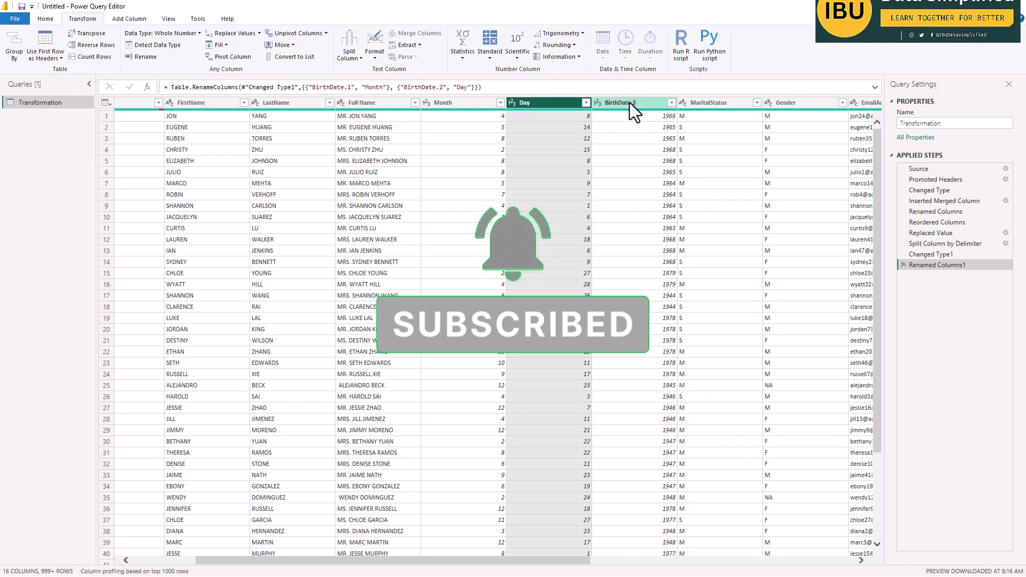
{"action": "double_click", "coordinate": [630, 102]}
{"action": "type", "text": "Y"}
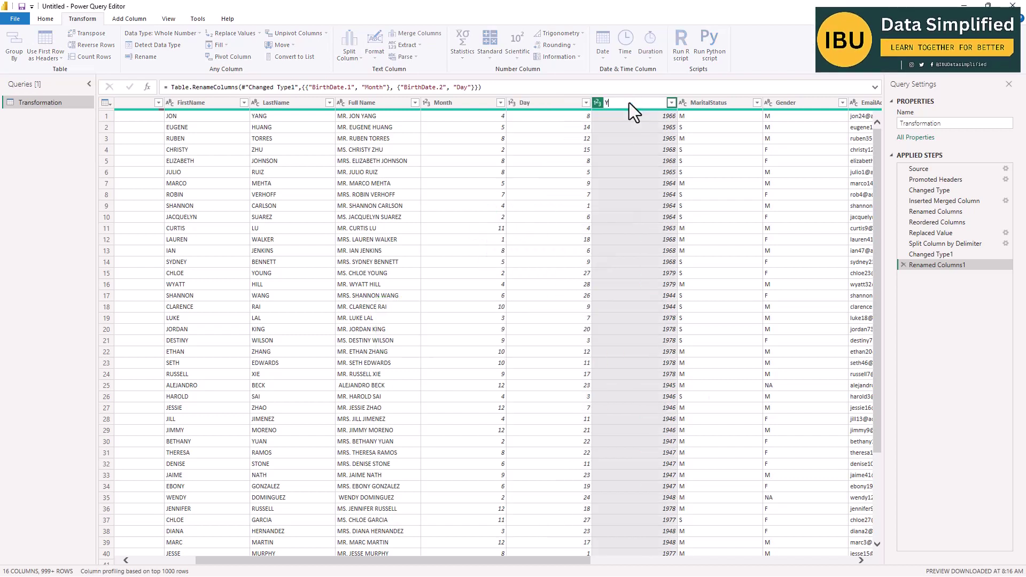
{"action": "type", "text": "ear"}
{"action": "key", "text": "Return"}
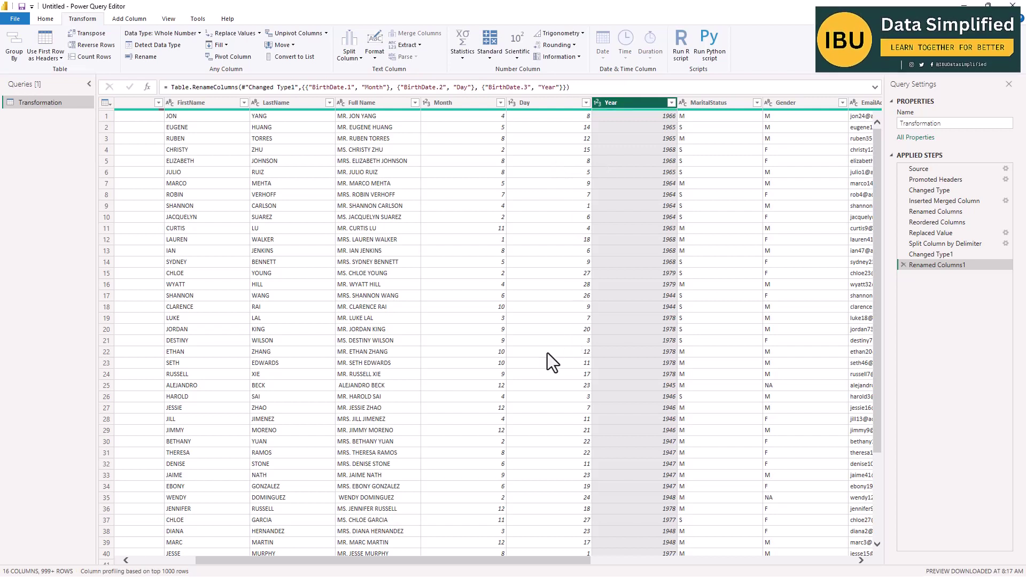
Step: Convert the Full Name column's text to lowercase and after that to uppercase
{"action": "left_click", "coordinate": [374, 103]}
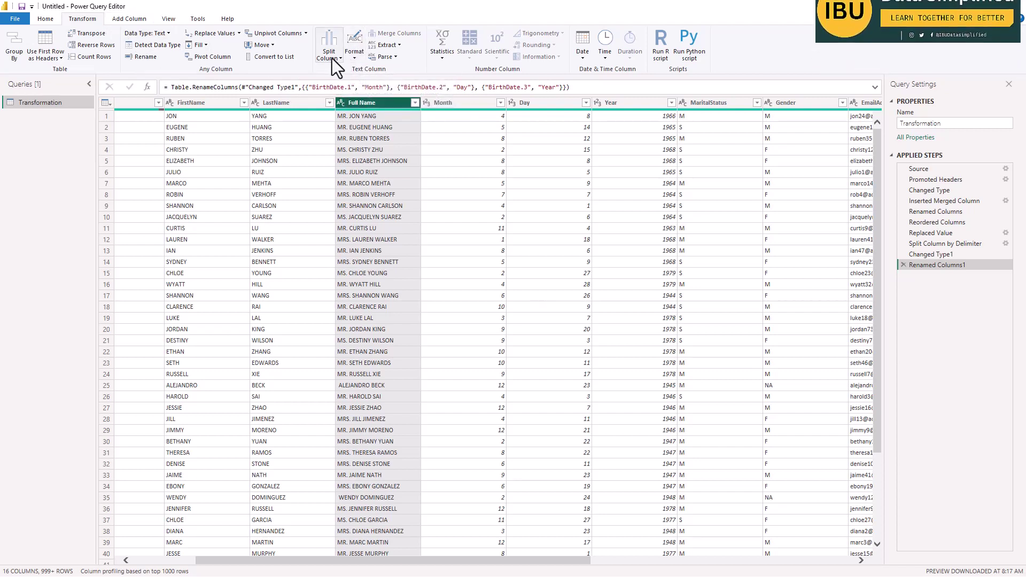
{"action": "left_click", "coordinate": [358, 52]}
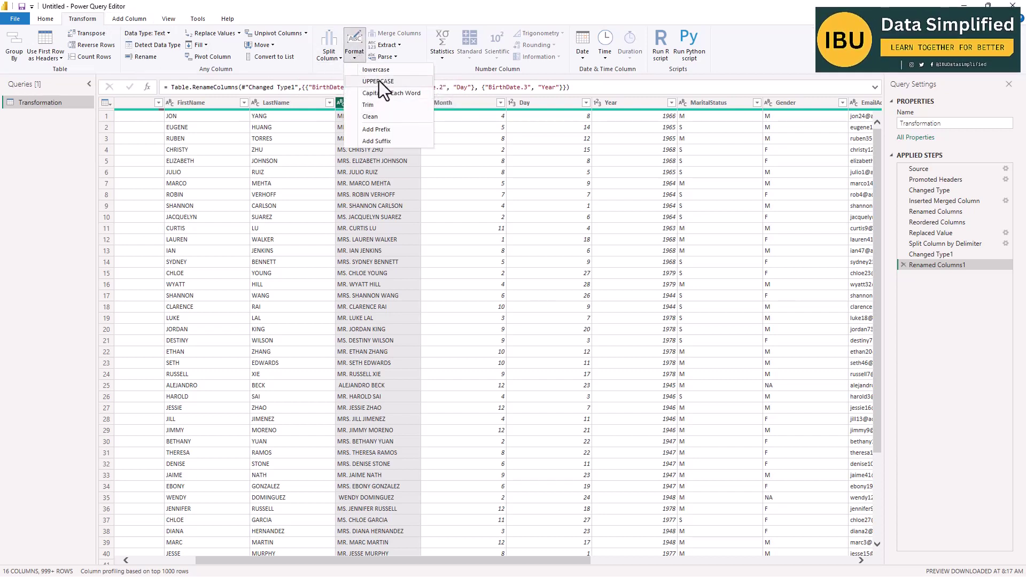
{"action": "left_click", "coordinate": [387, 69]}
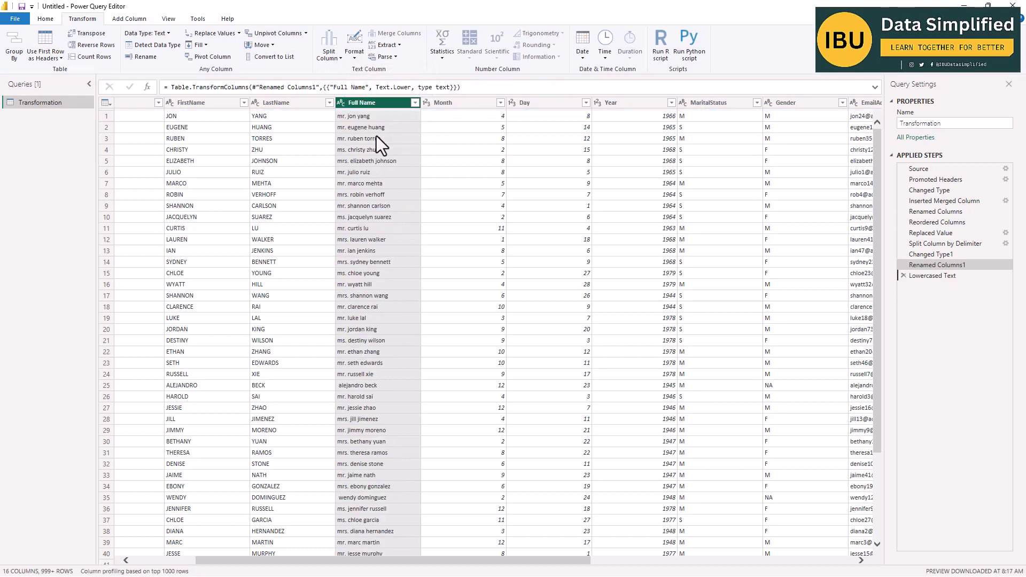
{"action": "left_click", "coordinate": [351, 48]}
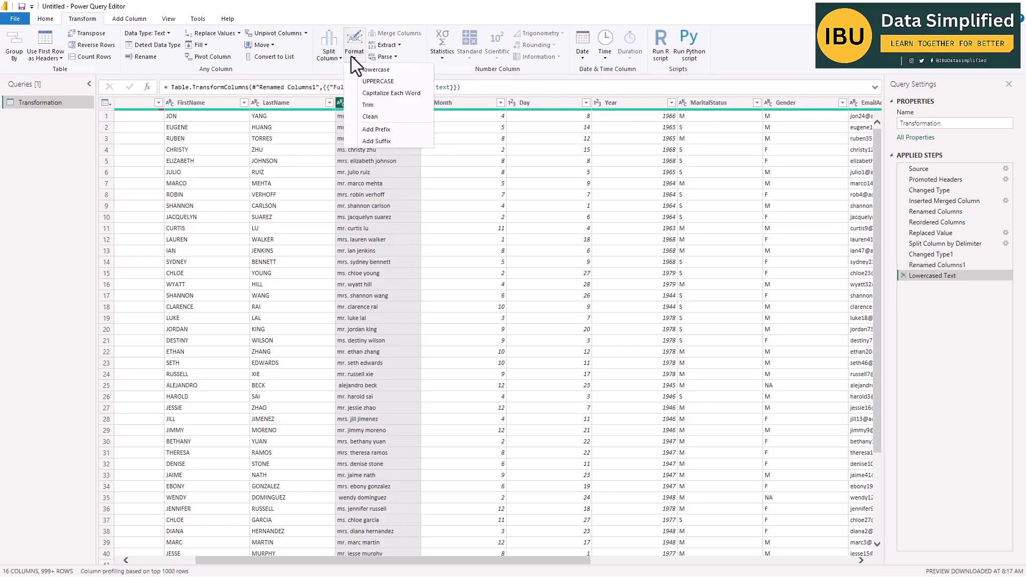
{"action": "left_click", "coordinate": [378, 83]}
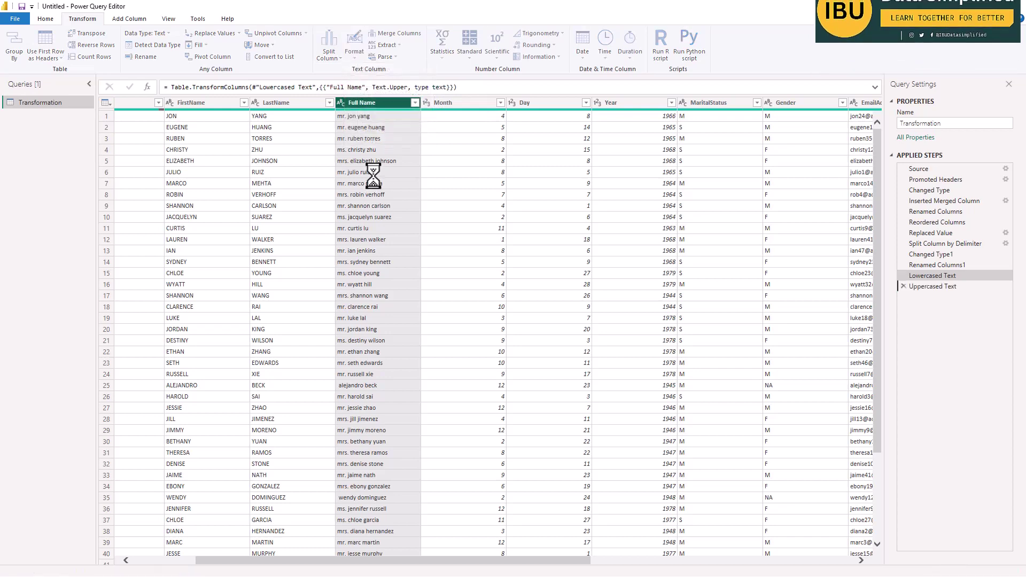
Step: Capitalize each word in the Full Name column and check the names down the column
{"action": "left_click", "coordinate": [356, 52]}
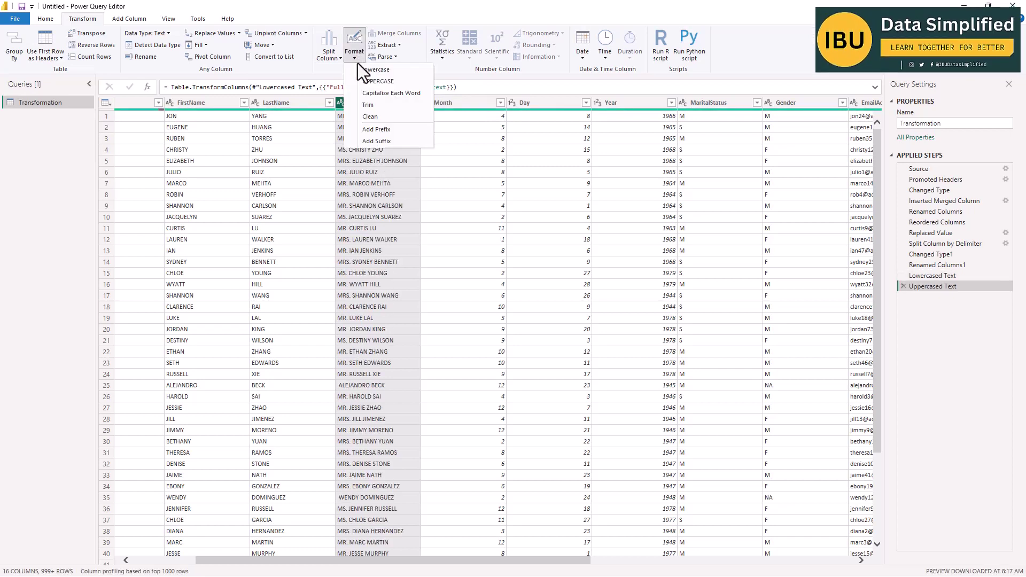
{"action": "left_click", "coordinate": [381, 94]}
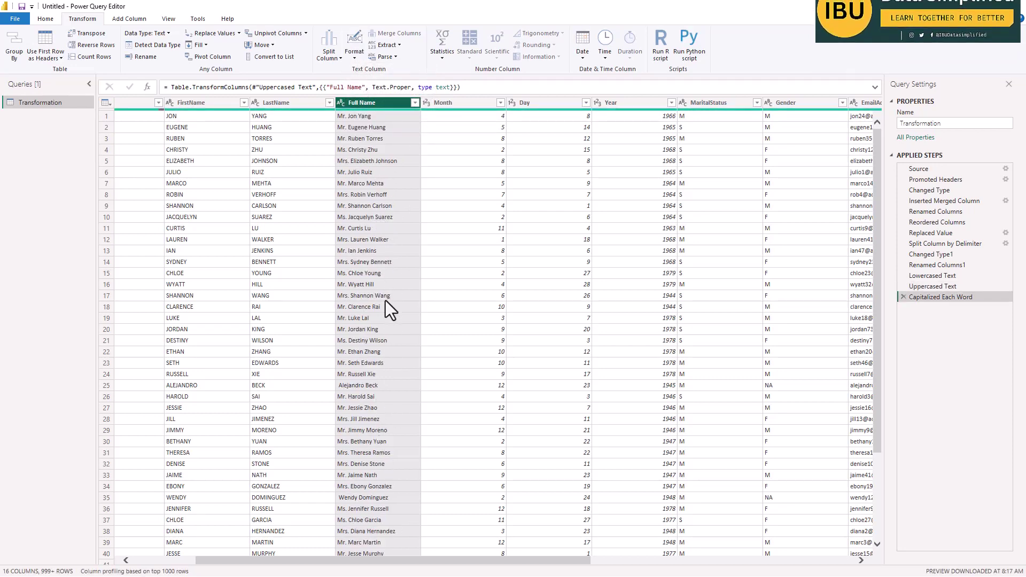
{"action": "scroll", "coordinate": [376, 343], "scroll_direction": "down", "scroll_amount": 2}
{"action": "scroll", "coordinate": [376, 343], "scroll_direction": "down", "scroll_amount": 20}
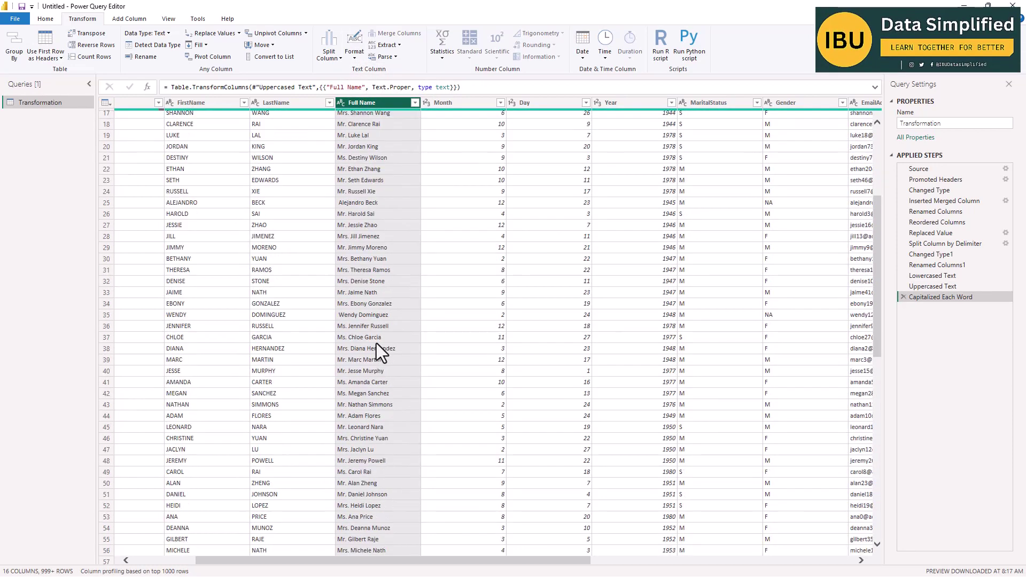
{"action": "scroll", "coordinate": [374, 354], "scroll_direction": "up", "scroll_amount": 20}
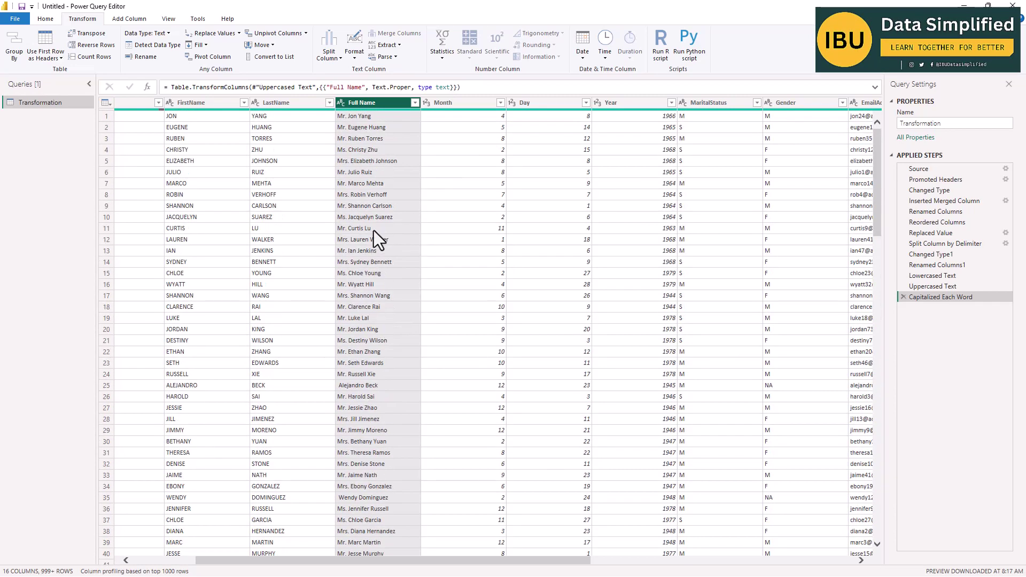
{"action": "left_click", "coordinate": [367, 170]}
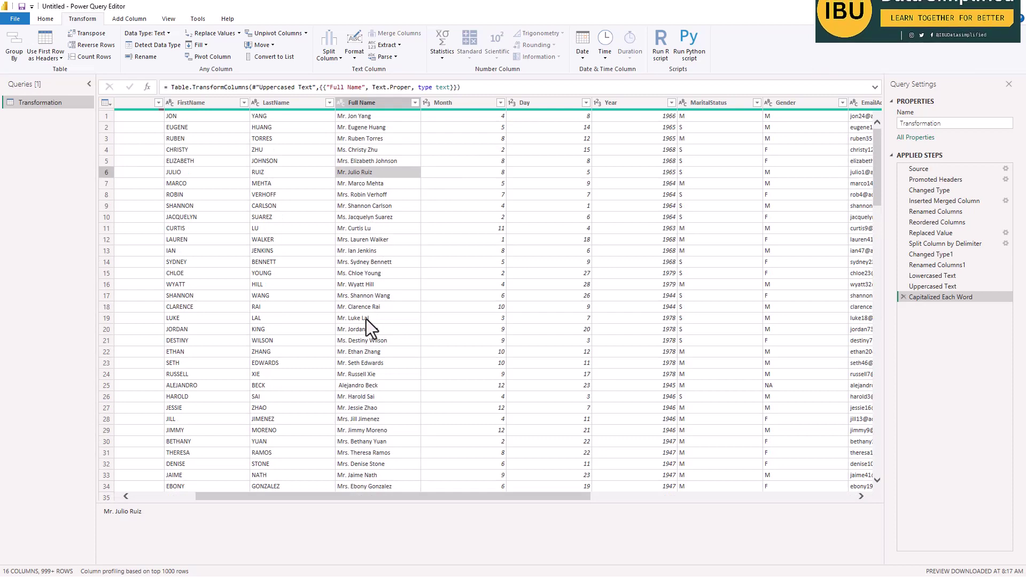
Step: Examine the Full Name column for entries without a title that begin with a leading space
{"action": "scroll", "coordinate": [366, 320], "scroll_direction": "down", "scroll_amount": 3}
{"action": "left_click", "coordinate": [345, 273]}
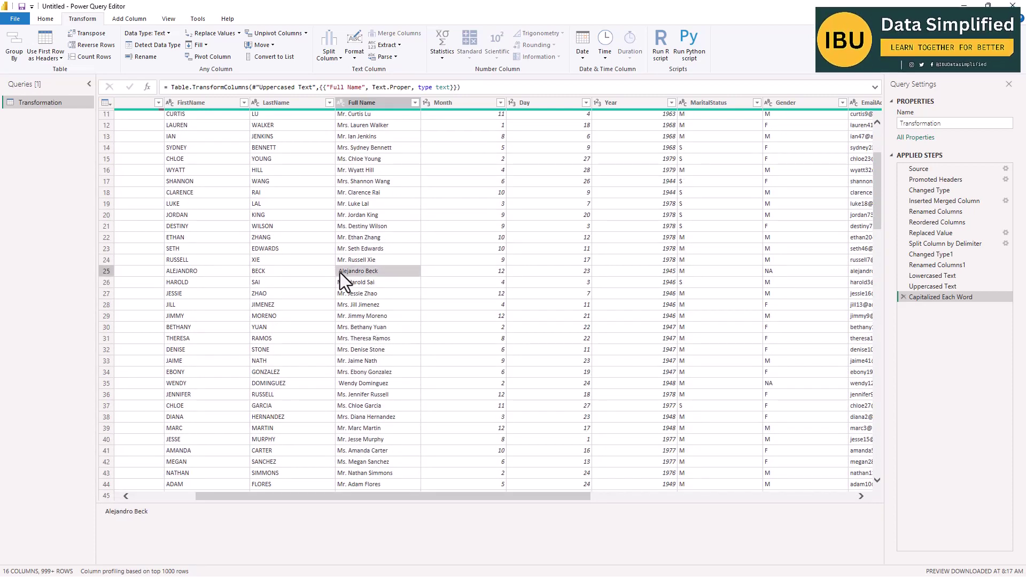
{"action": "scroll", "coordinate": [364, 305], "scroll_direction": "down", "scroll_amount": 2}
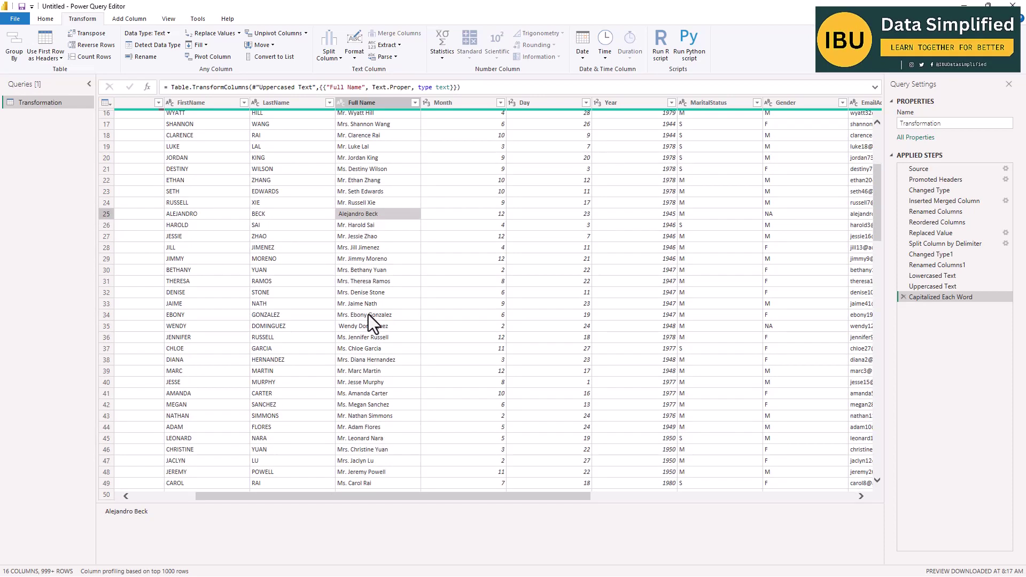
{"action": "left_click", "coordinate": [344, 327]}
{"action": "scroll", "coordinate": [370, 340], "scroll_direction": "down", "scroll_amount": 5}
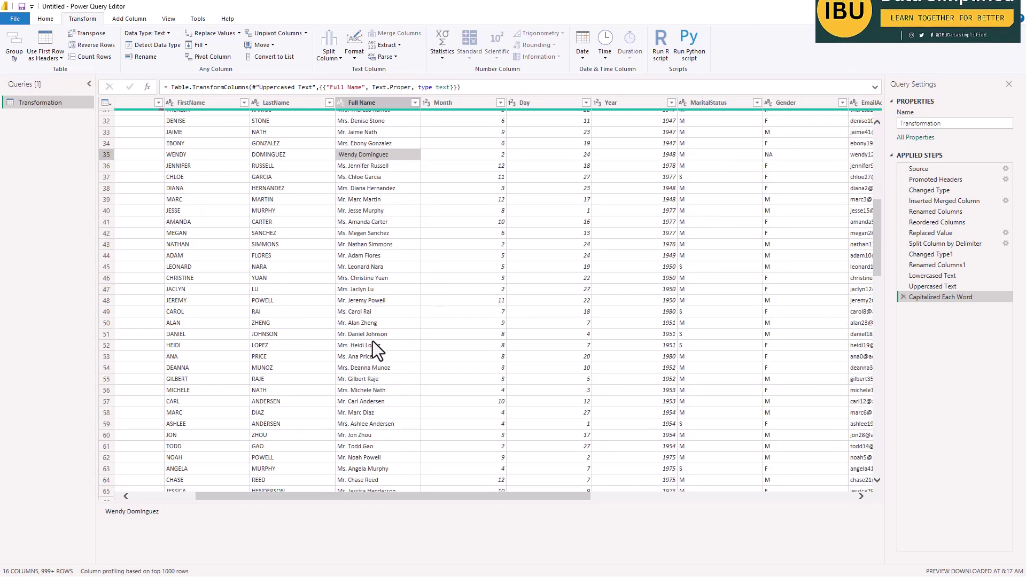
{"action": "scroll", "coordinate": [351, 214], "scroll_direction": "down", "scroll_amount": 10}
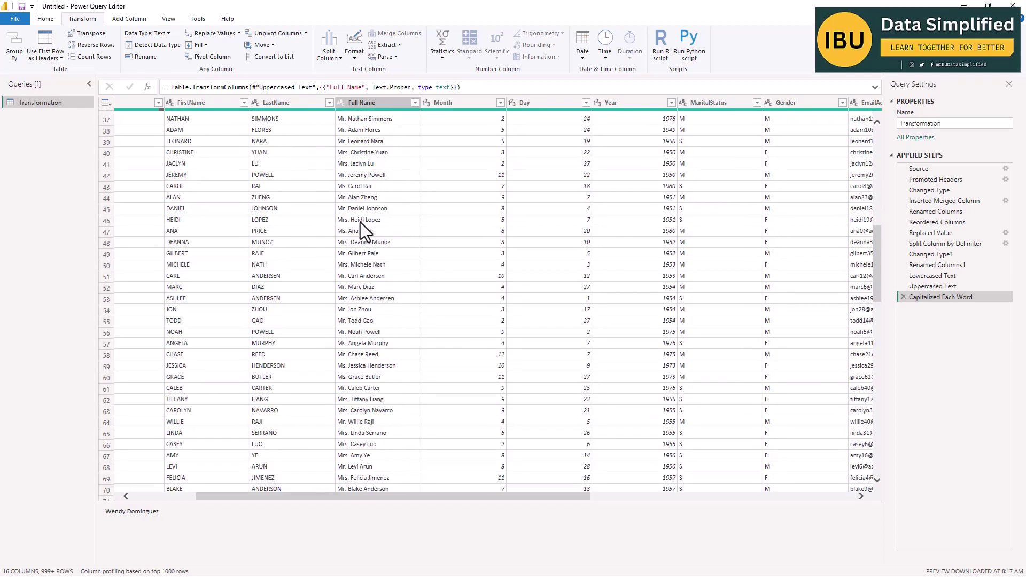
{"action": "scroll", "coordinate": [364, 249], "scroll_direction": "down", "scroll_amount": 5}
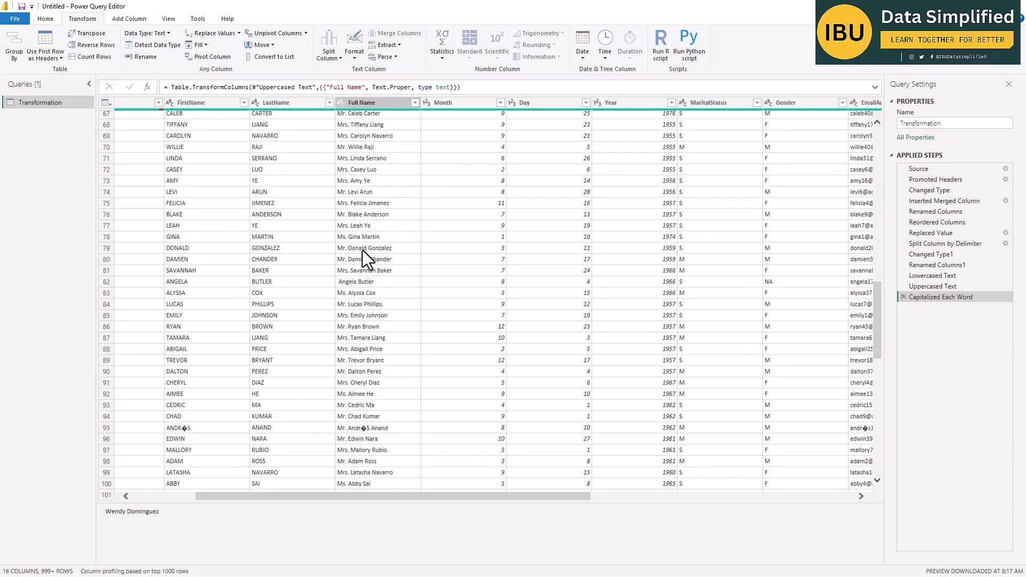
{"action": "left_click", "coordinate": [340, 285]}
{"action": "scroll", "coordinate": [367, 345], "scroll_direction": "down", "scroll_amount": 3}
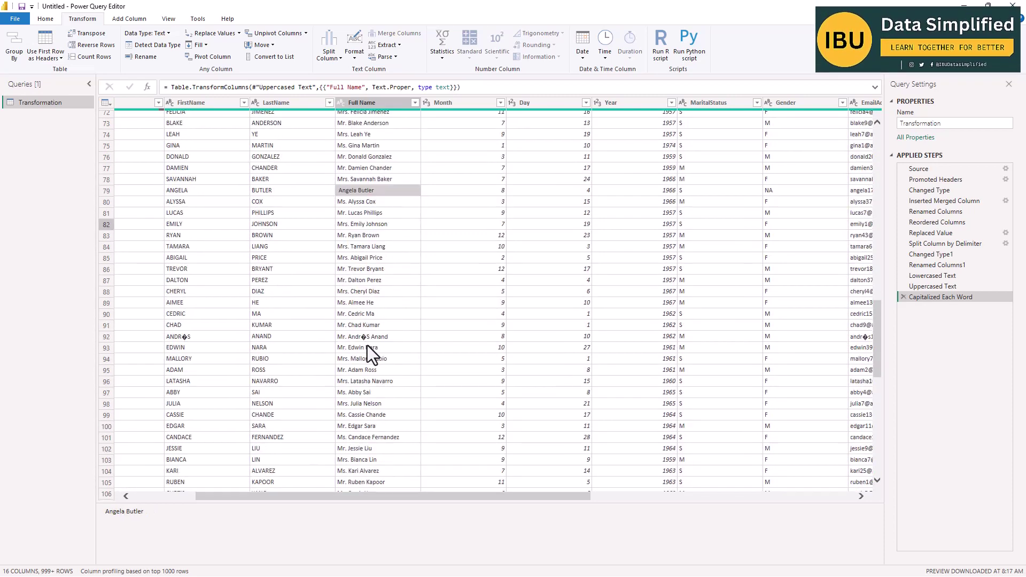
{"action": "scroll", "coordinate": [370, 366], "scroll_direction": "up", "scroll_amount": 5}
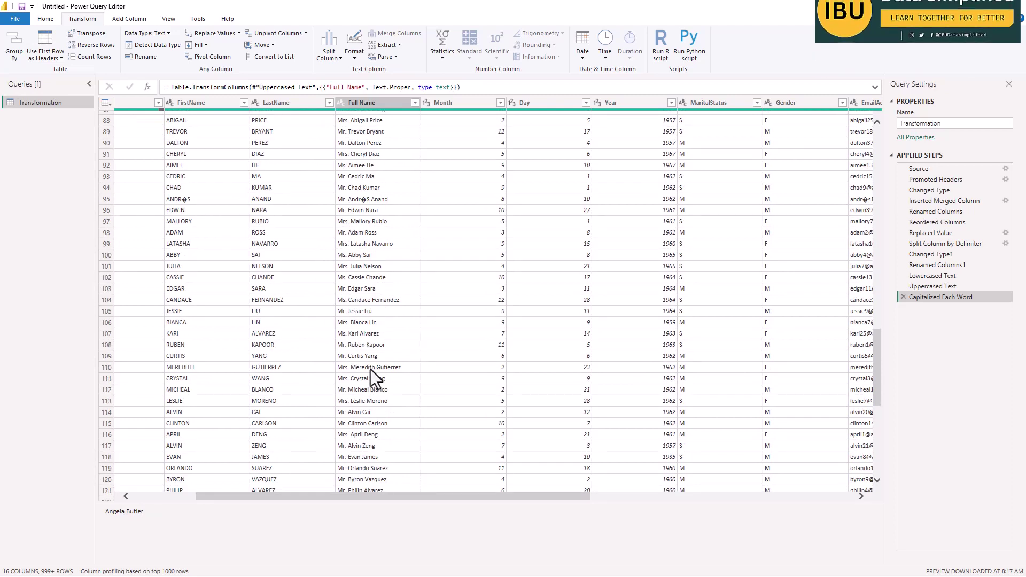
{"action": "scroll", "coordinate": [395, 243], "scroll_direction": "up", "scroll_amount": 20}
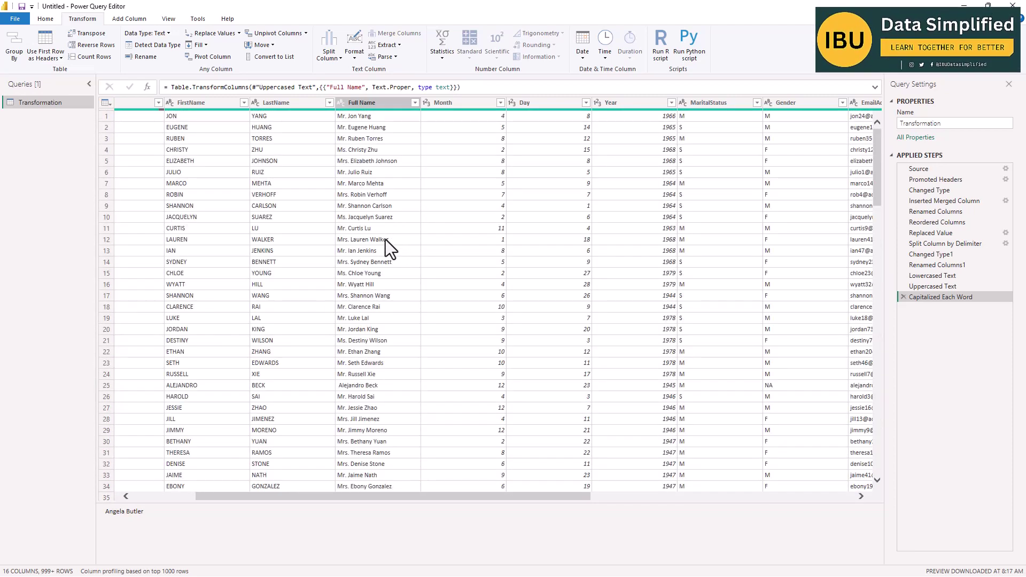
Step: Trim the Full Name column's text and compare the result with the Capitalized Each Word step
{"action": "left_click", "coordinate": [373, 104]}
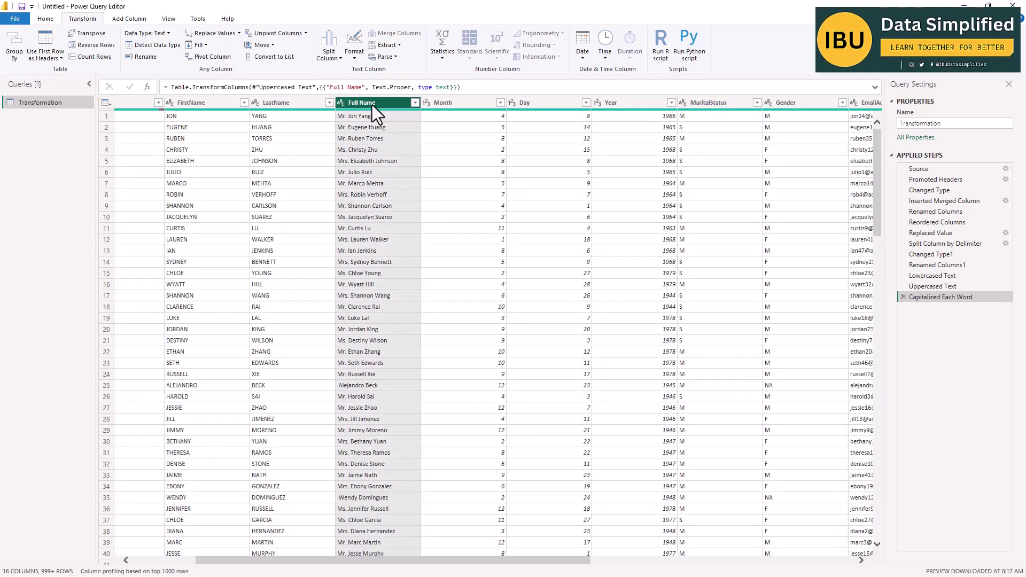
{"action": "left_click", "coordinate": [358, 59]}
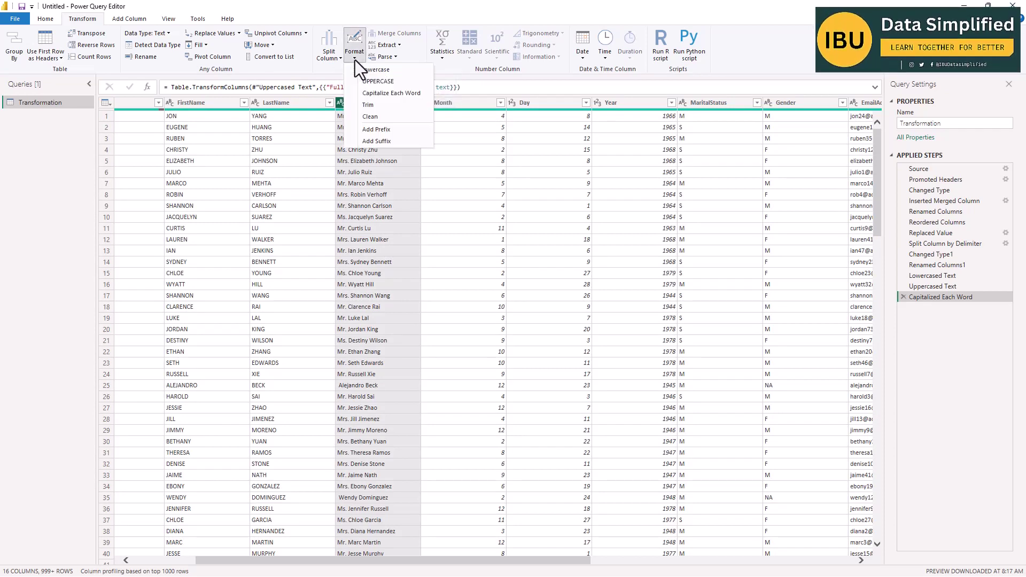
{"action": "left_click", "coordinate": [369, 108]}
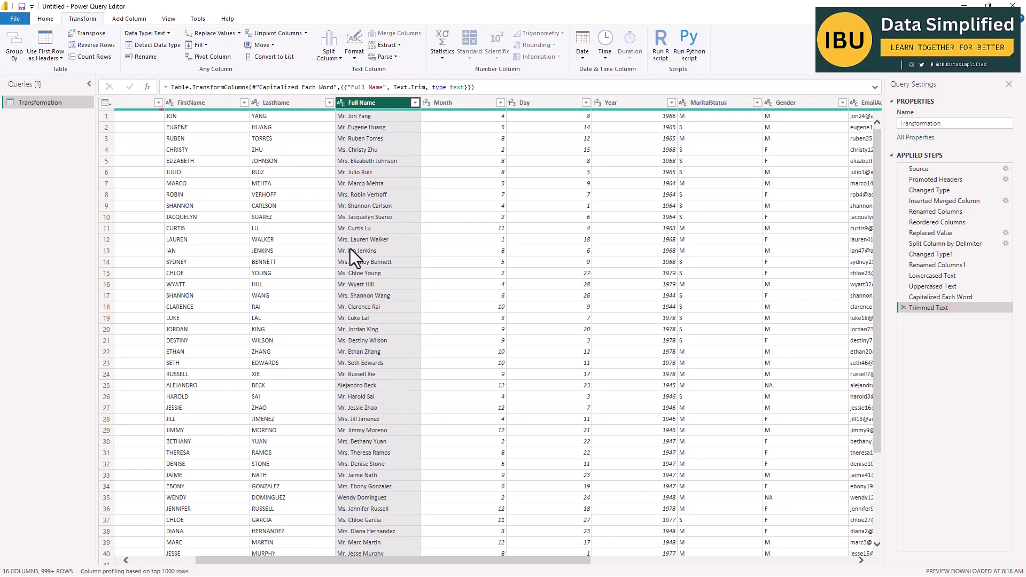
{"action": "left_click", "coordinate": [928, 297]}
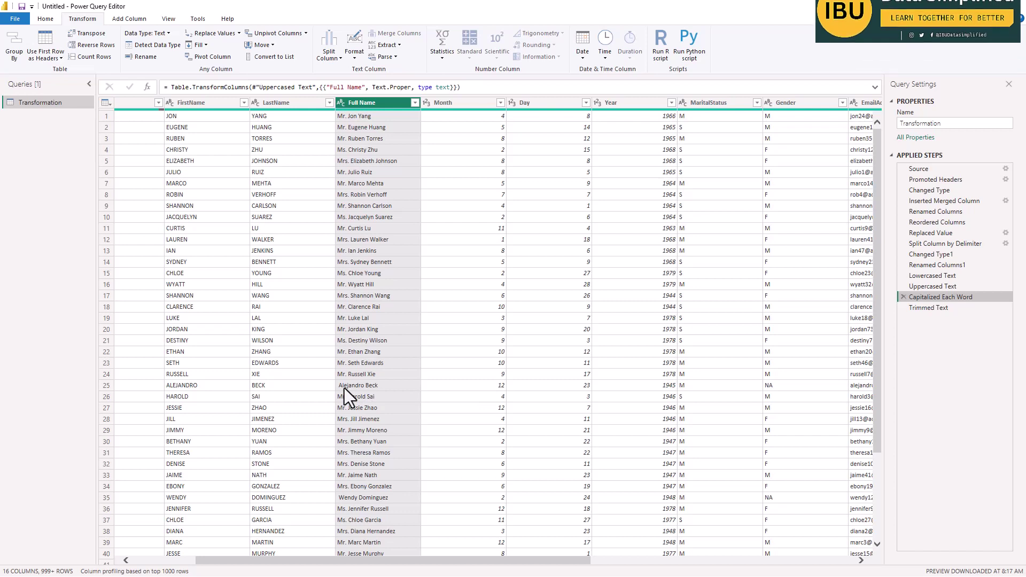
{"action": "left_click", "coordinate": [932, 307]}
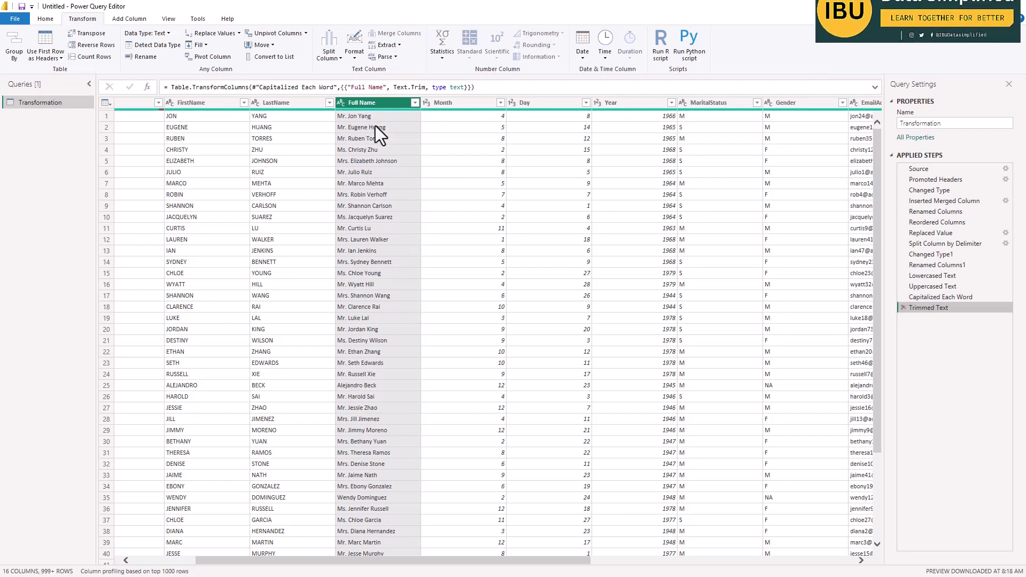
Step: Replace the value "M" with "Married" in the MaritalStatus column
{"action": "left_click_drag", "start_coordinate": [494, 568], "coordinate": [623, 574]}
{"action": "left_click", "coordinate": [482, 101]}
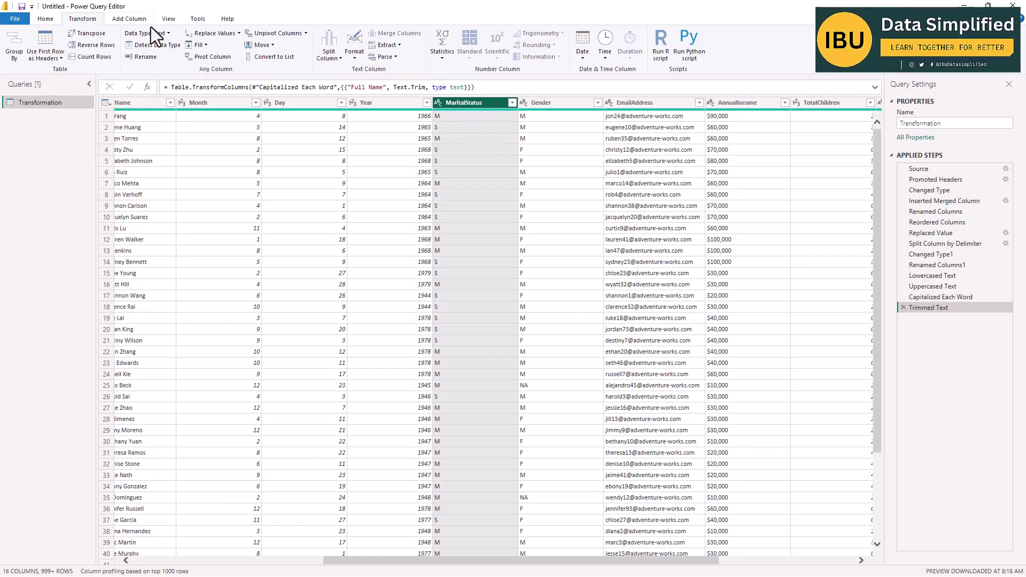
{"action": "left_click", "coordinate": [220, 37]}
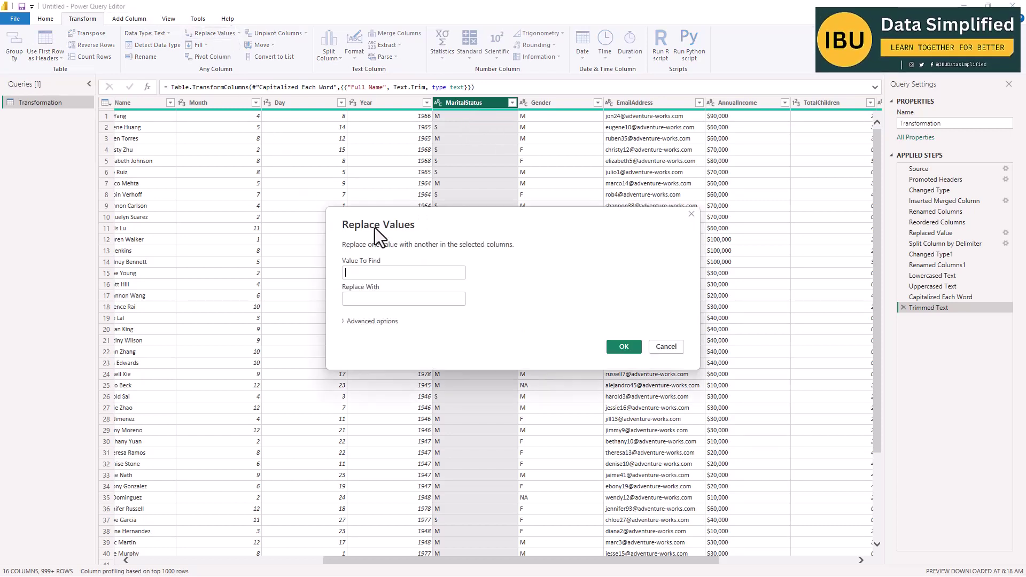
{"action": "type", "text": "m"}
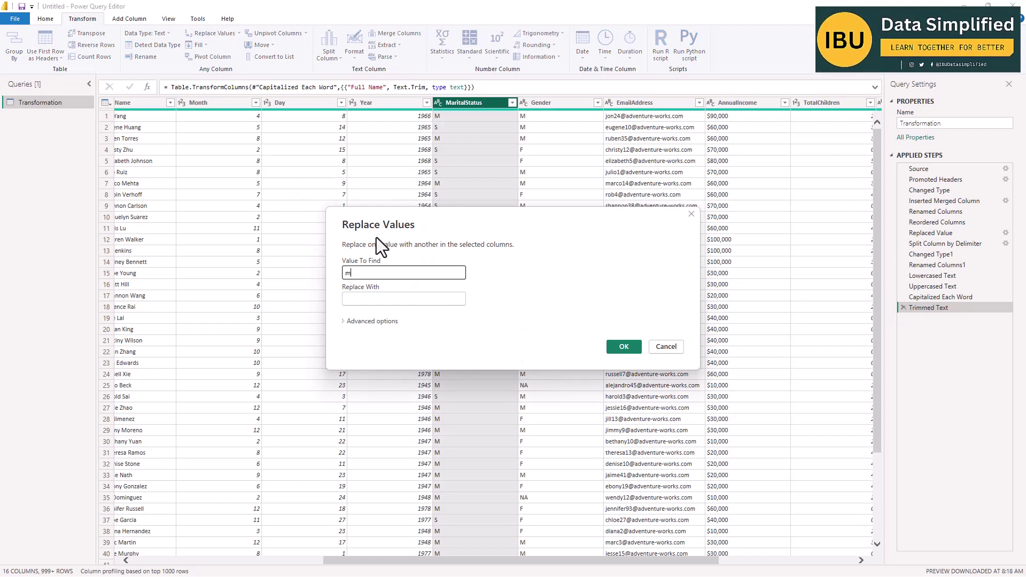
{"action": "key", "text": "BackSpace"}
{"action": "type", "text": "M"}
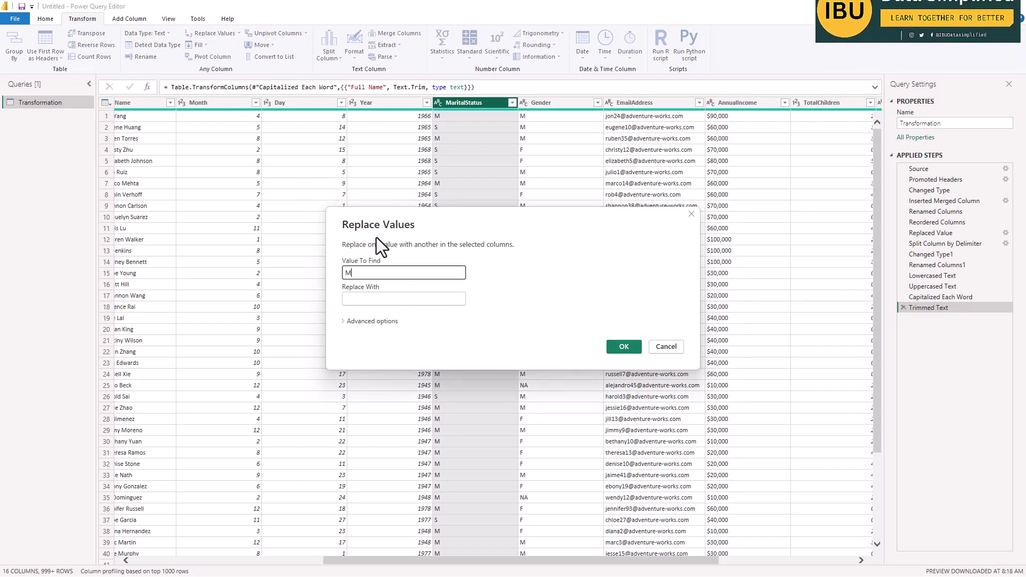
{"action": "left_click", "coordinate": [360, 298]}
{"action": "type", "text": "Married"}
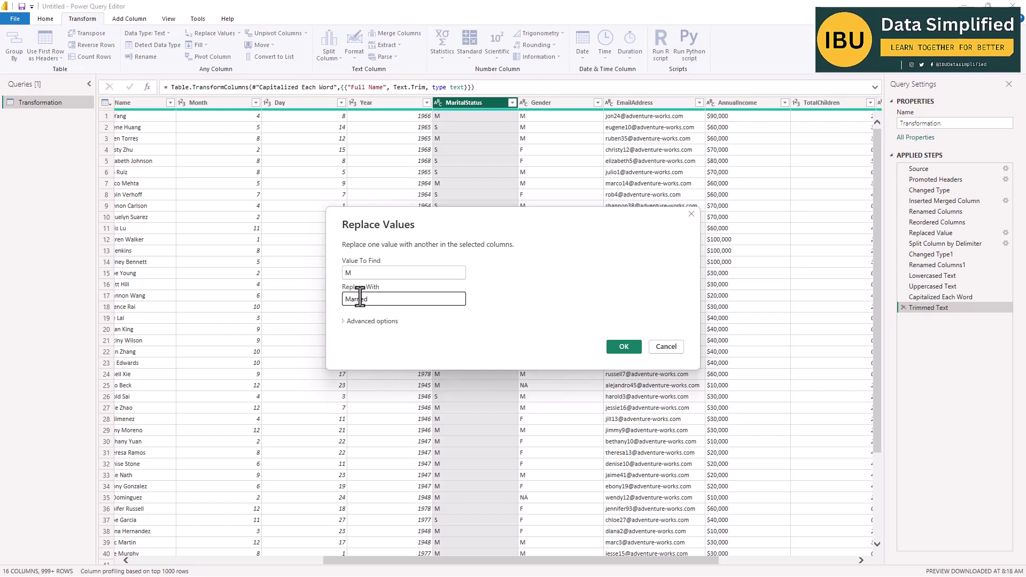
{"action": "left_click", "coordinate": [624, 347]}
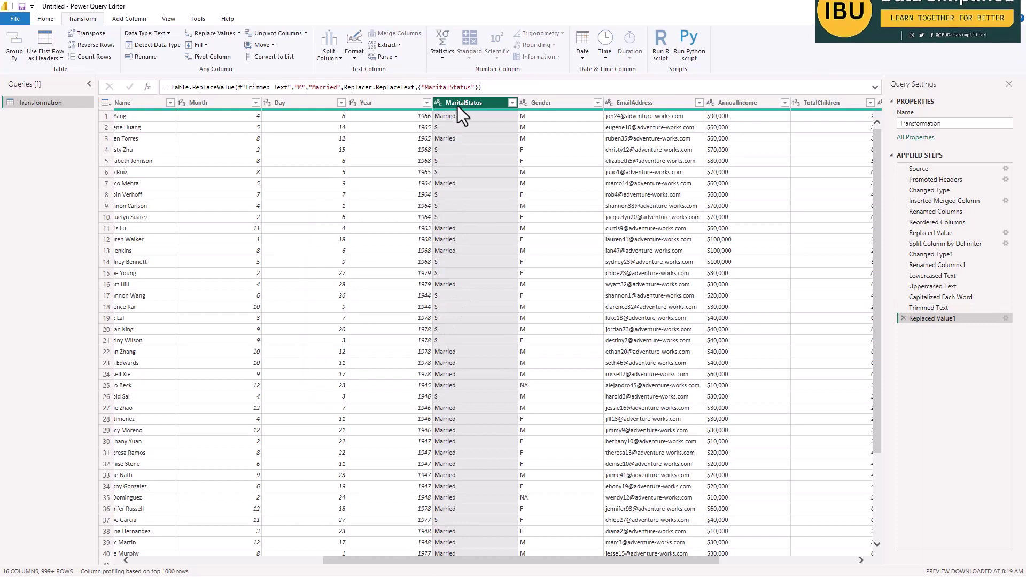
Step: Replace the value "S" with "Single" in the MaritalStatus column
{"action": "left_click", "coordinate": [213, 33]}
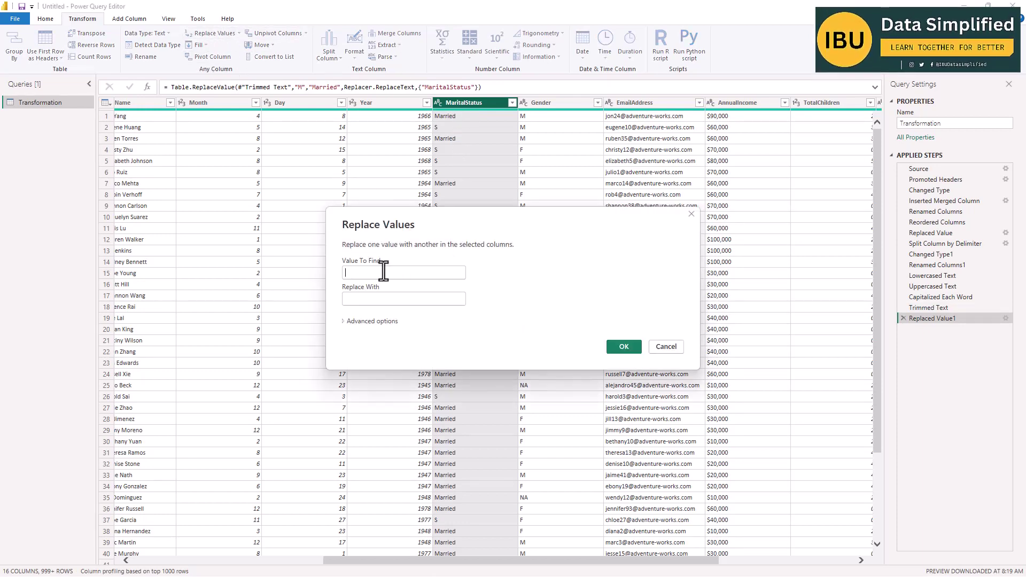
{"action": "type", "text": "S"}
{"action": "key", "text": "Tab"}
{"action": "type", "text": "S"}
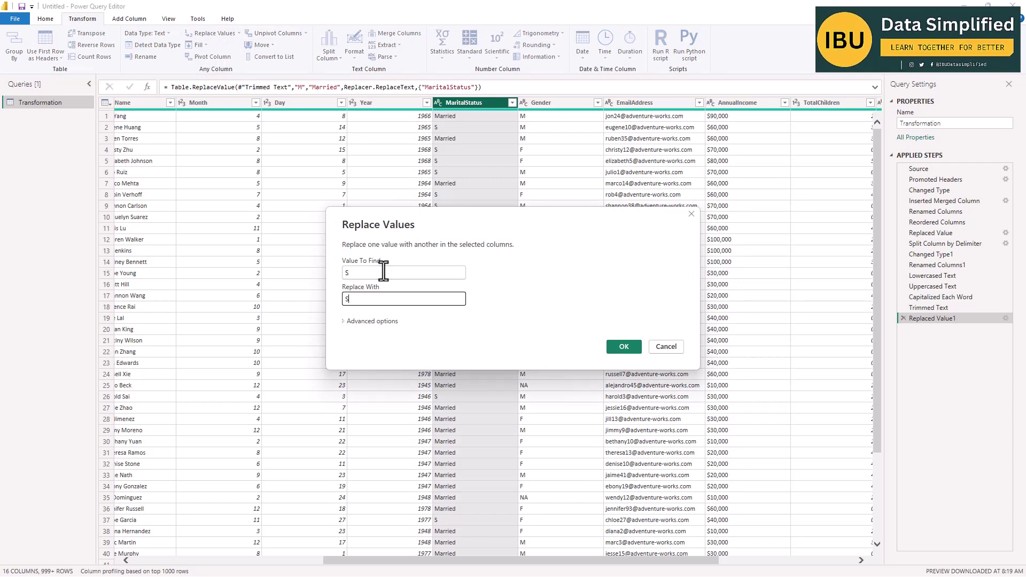
{"action": "left_click", "coordinate": [616, 347]}
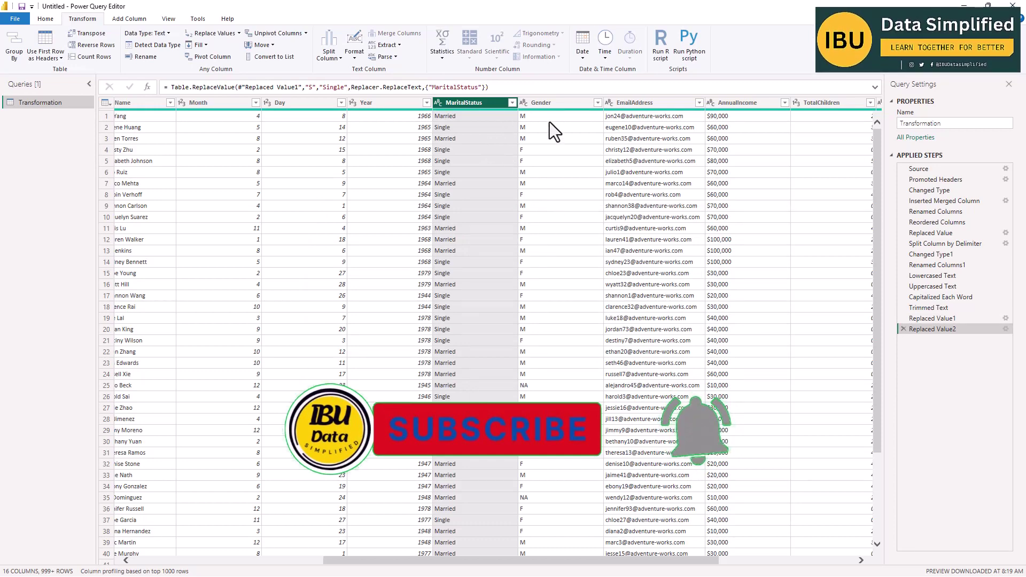
{"action": "left_click_drag", "start_coordinate": [577, 566], "coordinate": [599, 568]}
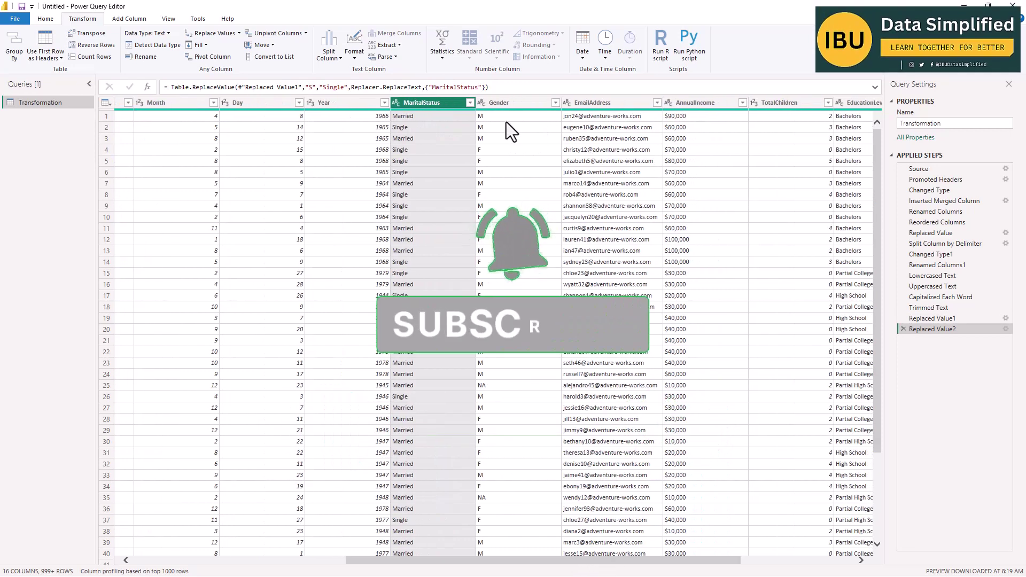
{"action": "left_click", "coordinate": [496, 117]}
{"action": "left_click", "coordinate": [503, 101]}
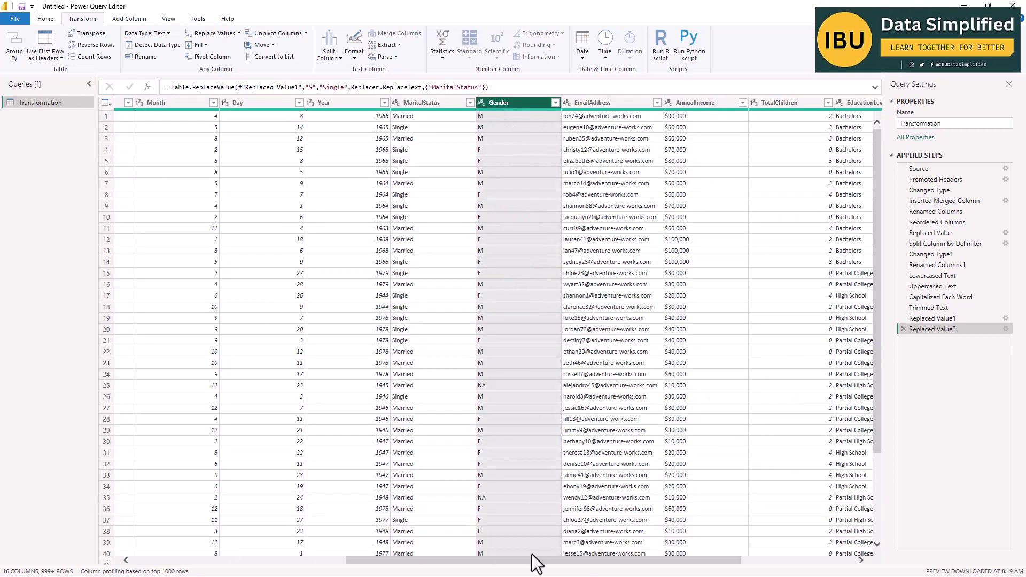
{"action": "left_click_drag", "start_coordinate": [532, 562], "coordinate": [579, 576]}
{"action": "left_click", "coordinate": [508, 104]}
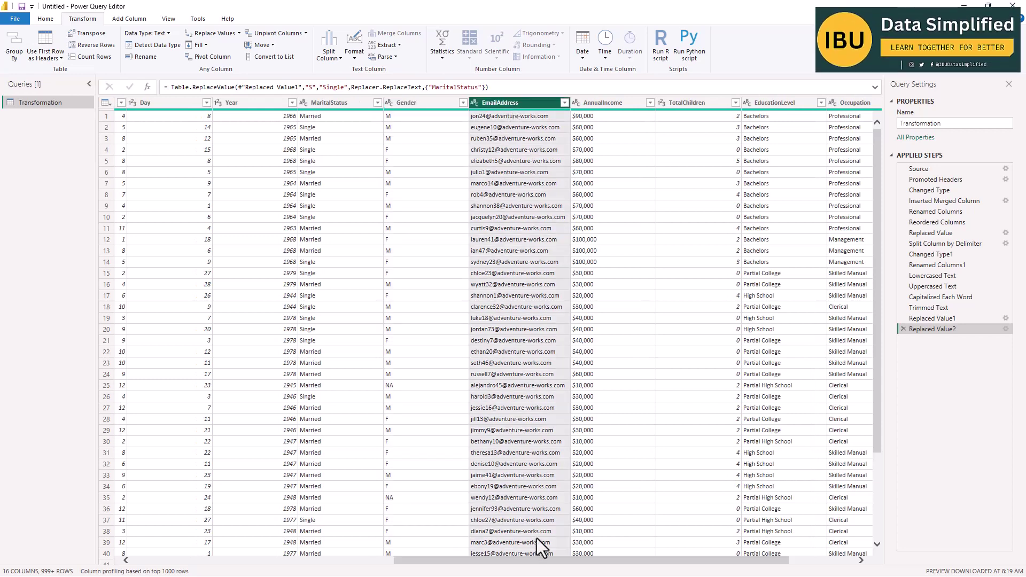
{"action": "left_click_drag", "start_coordinate": [494, 570], "coordinate": [510, 564]}
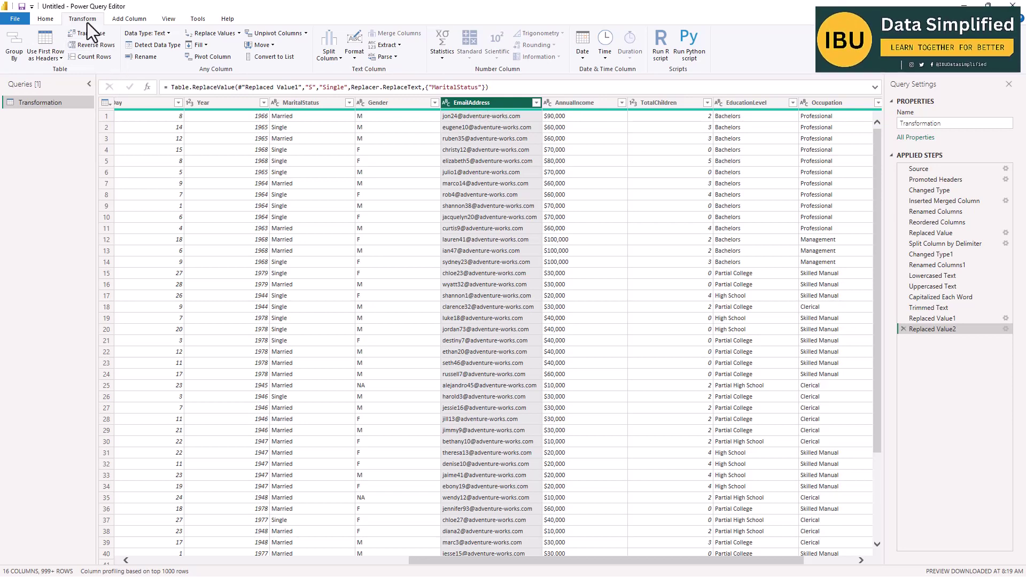
{"action": "left_click", "coordinate": [126, 20]}
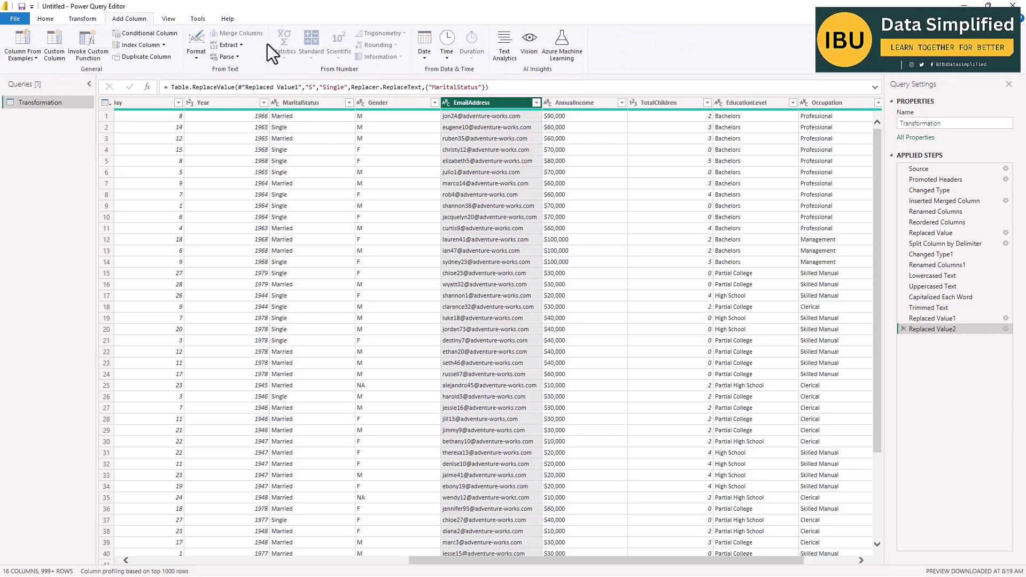
{"action": "left_click", "coordinate": [238, 45]}
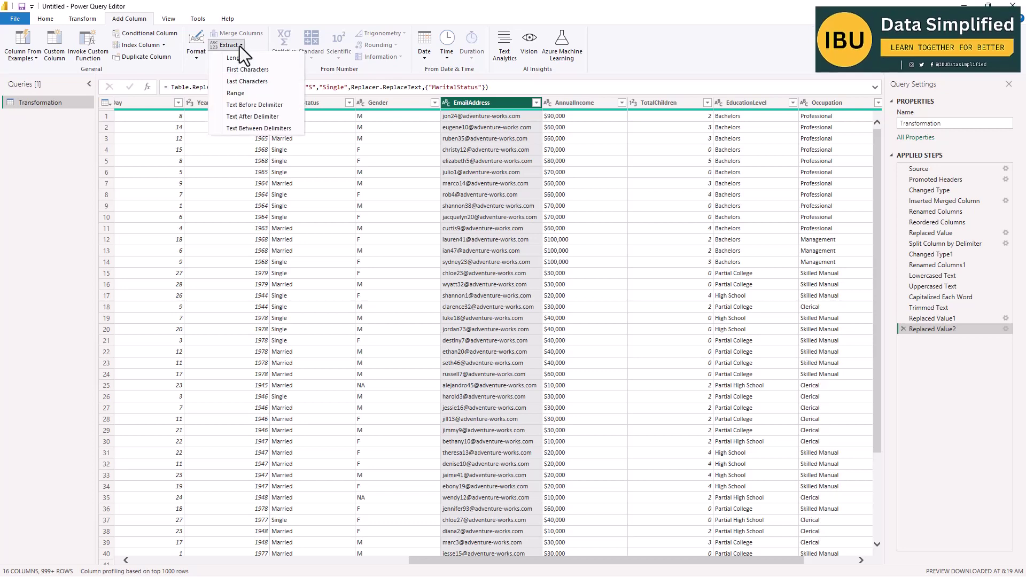
{"action": "left_click", "coordinate": [260, 106]}
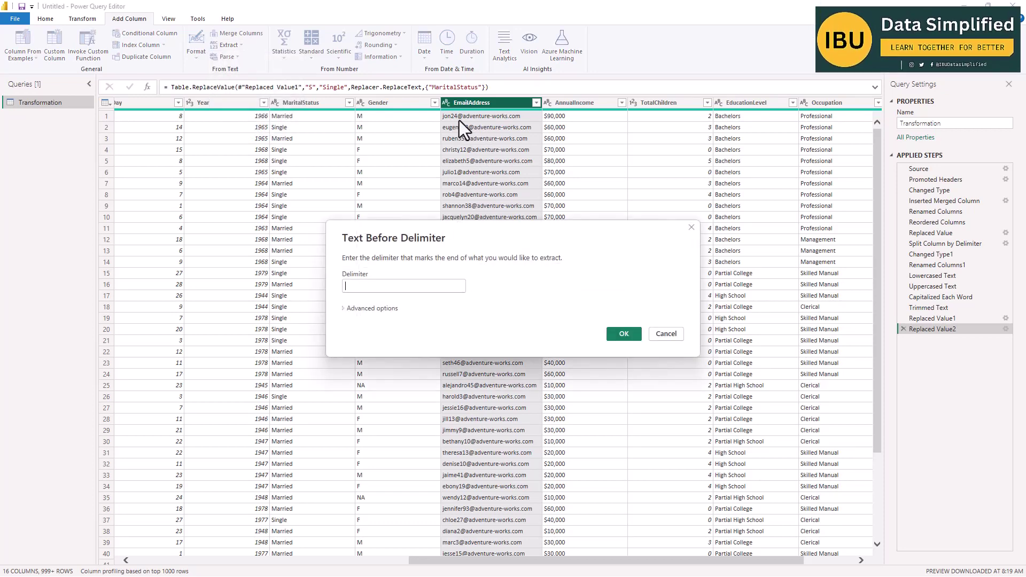
{"action": "left_click", "coordinate": [666, 334]}
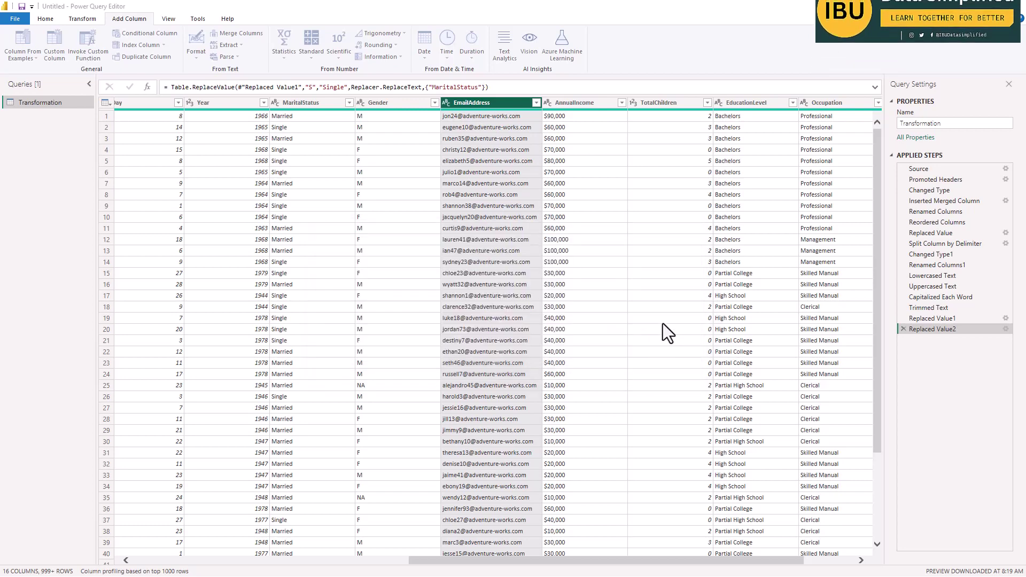
Step: Add a column that extracts the text before the "@" delimiter from the EmailAddress column
{"action": "left_click", "coordinate": [455, 119]}
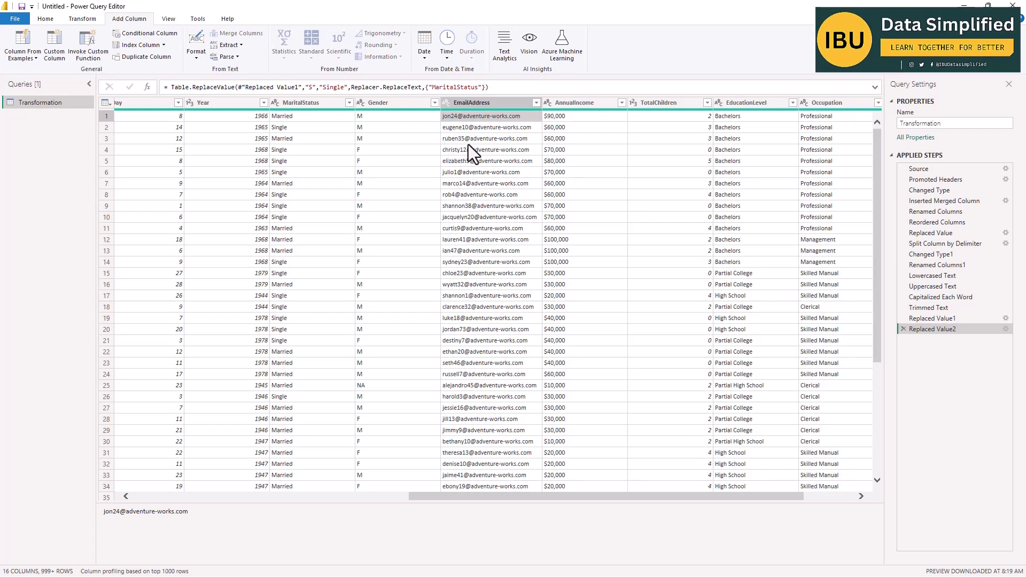
{"action": "left_click", "coordinate": [469, 103]}
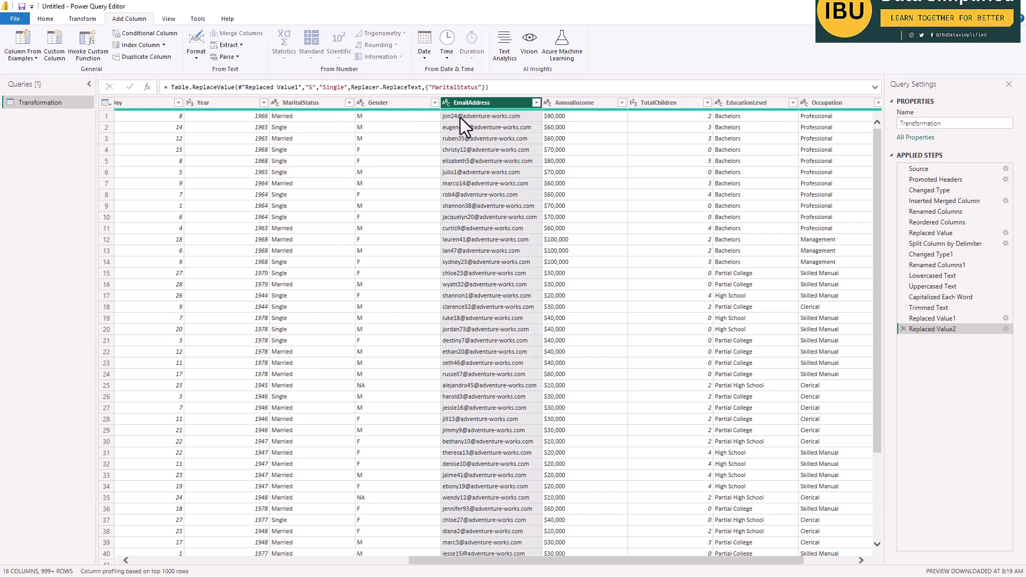
{"action": "left_click", "coordinate": [239, 45]}
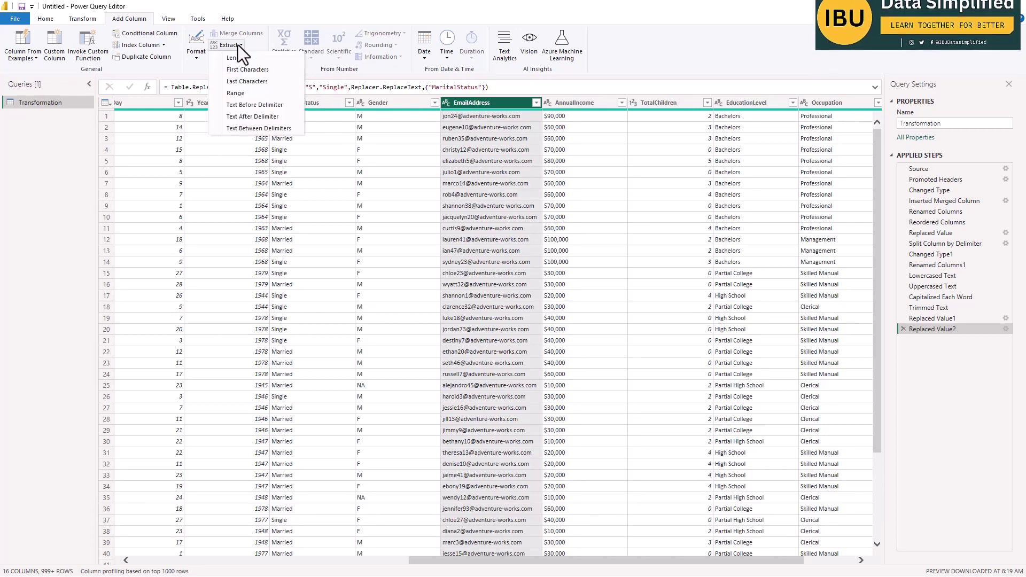
{"action": "left_click", "coordinate": [249, 106]}
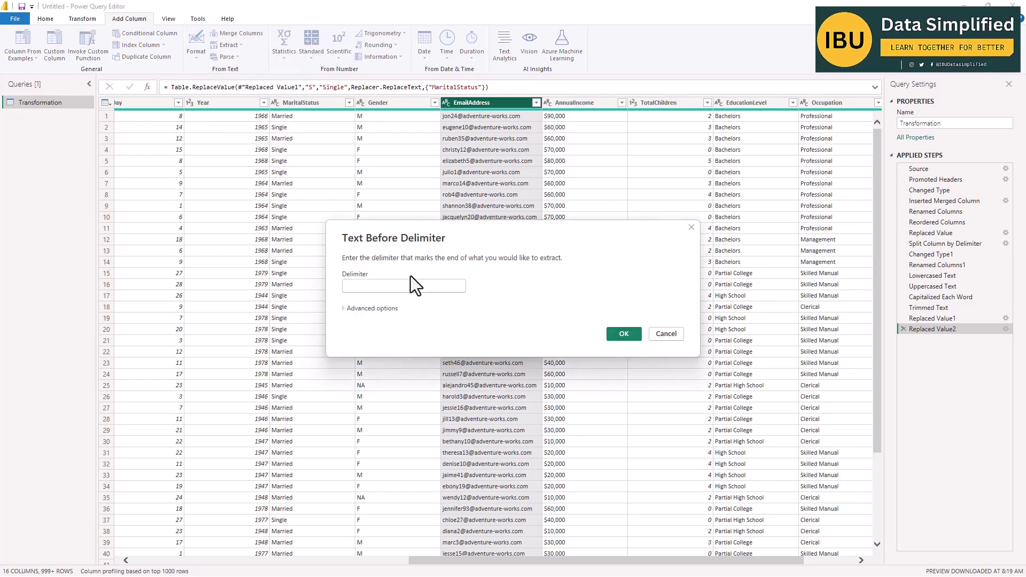
{"action": "type", "text": "@"}
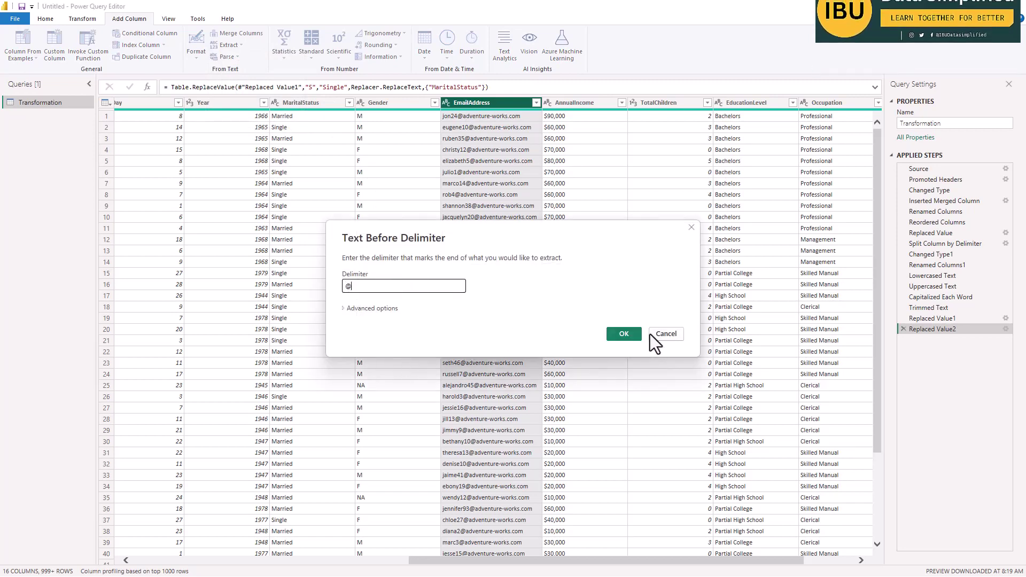
{"action": "left_click", "coordinate": [624, 334]}
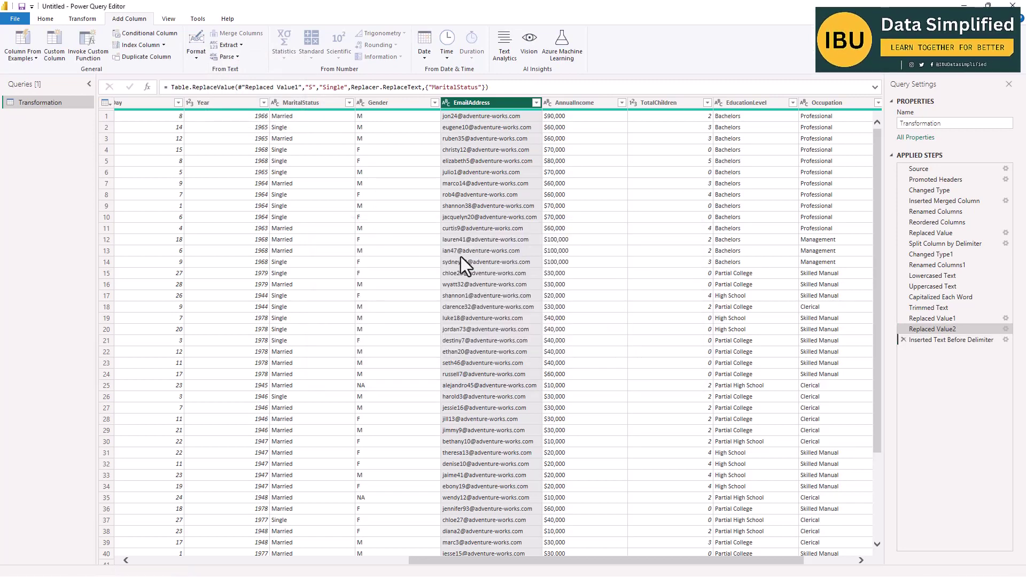
Step: Move the Text Before Delimiter column directly before EmailAddress and rename it "User Name"
{"action": "left_click_drag", "start_coordinate": [550, 561], "coordinate": [706, 564]}
{"action": "left_click", "coordinate": [827, 104]}
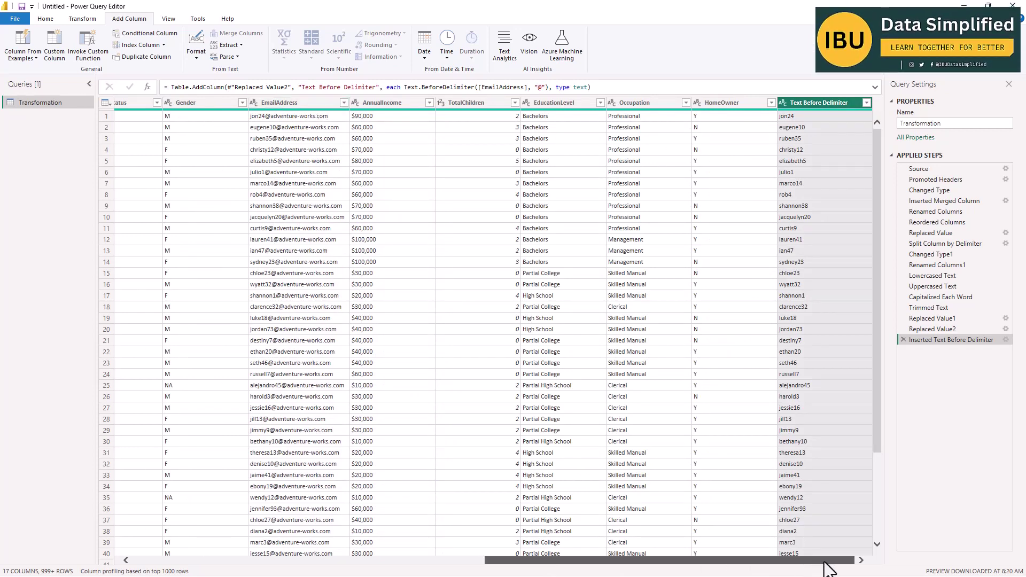
{"action": "left_click_drag", "start_coordinate": [810, 105], "coordinate": [252, 107]}
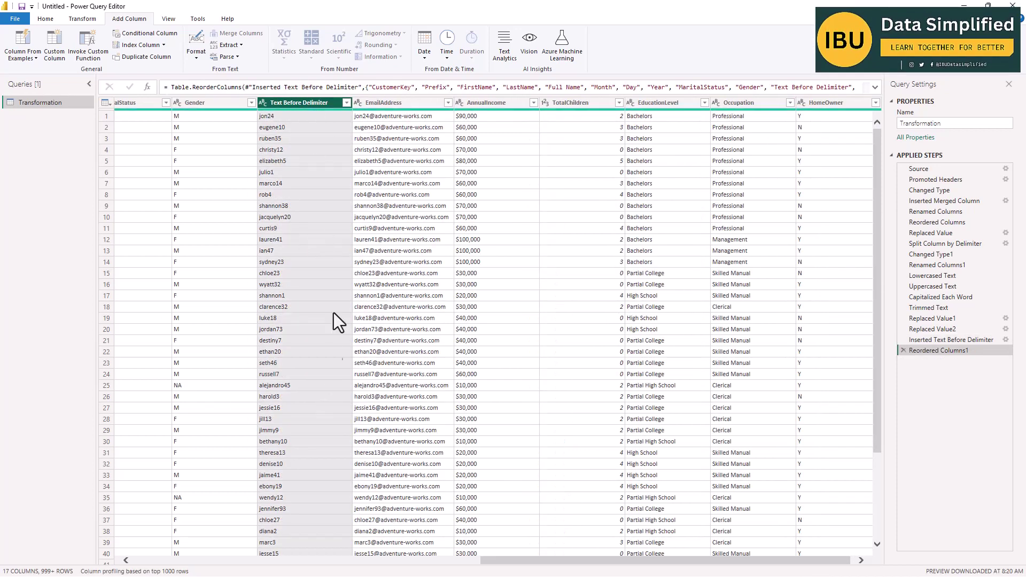
{"action": "double_click", "coordinate": [303, 104]}
{"action": "type", "text": "Us"}
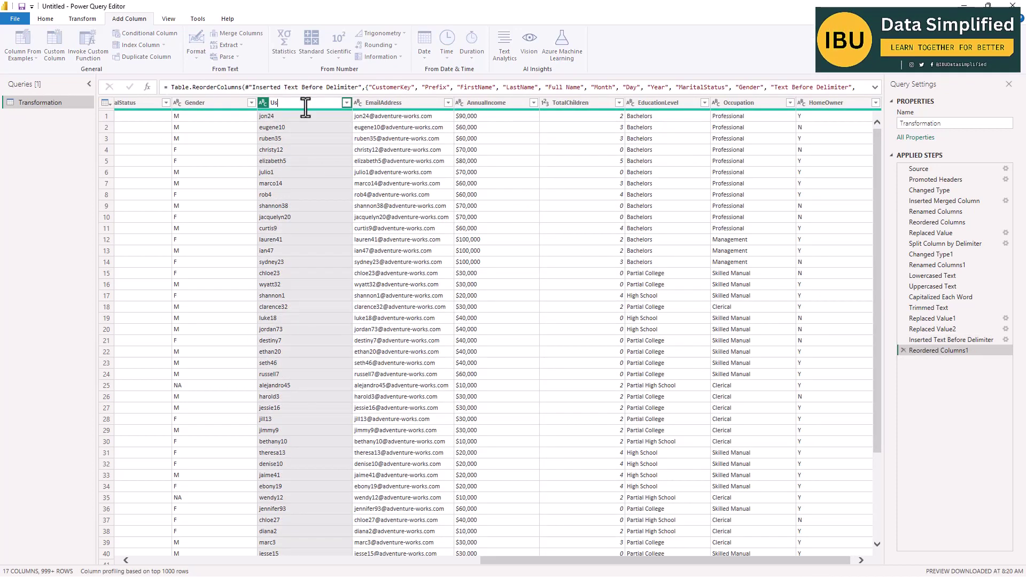
{"action": "type", "text": "er Name"}
{"action": "key", "text": "Return"}
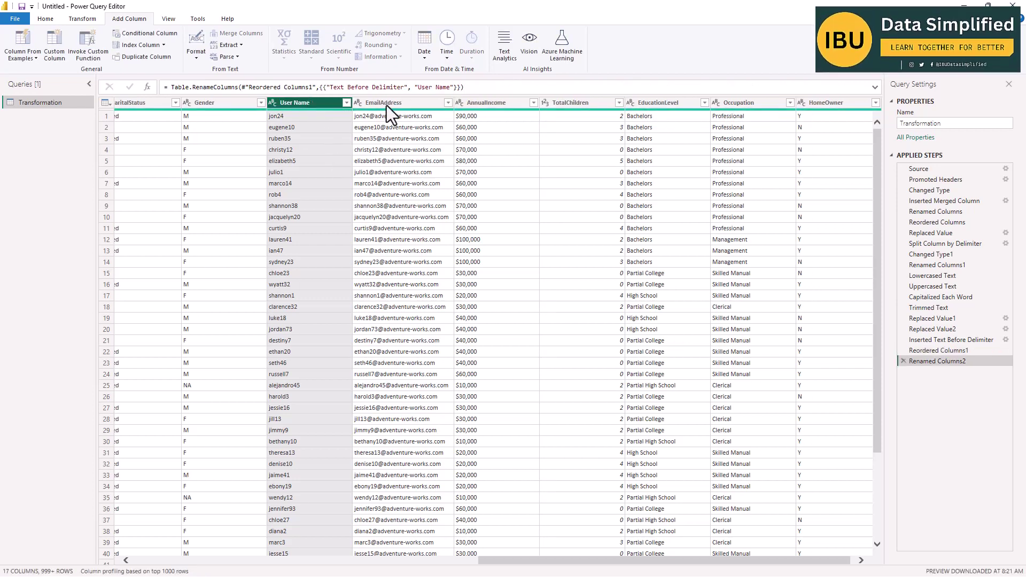
Step: Add a column that extracts the text between the delimiters "@" and ".com" from the EmailAddress column
{"action": "left_click", "coordinate": [389, 101]}
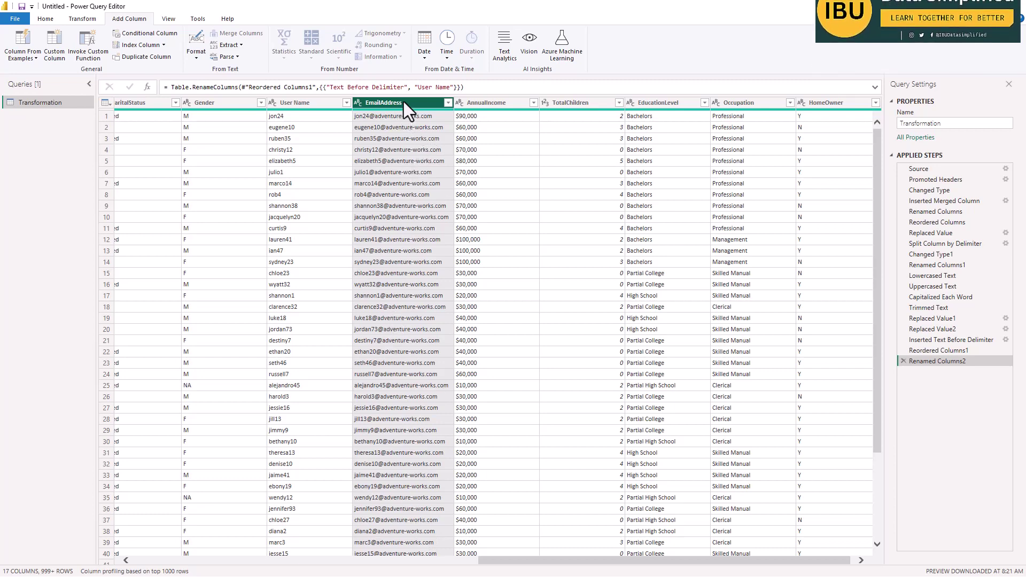
{"action": "left_click", "coordinate": [237, 46]}
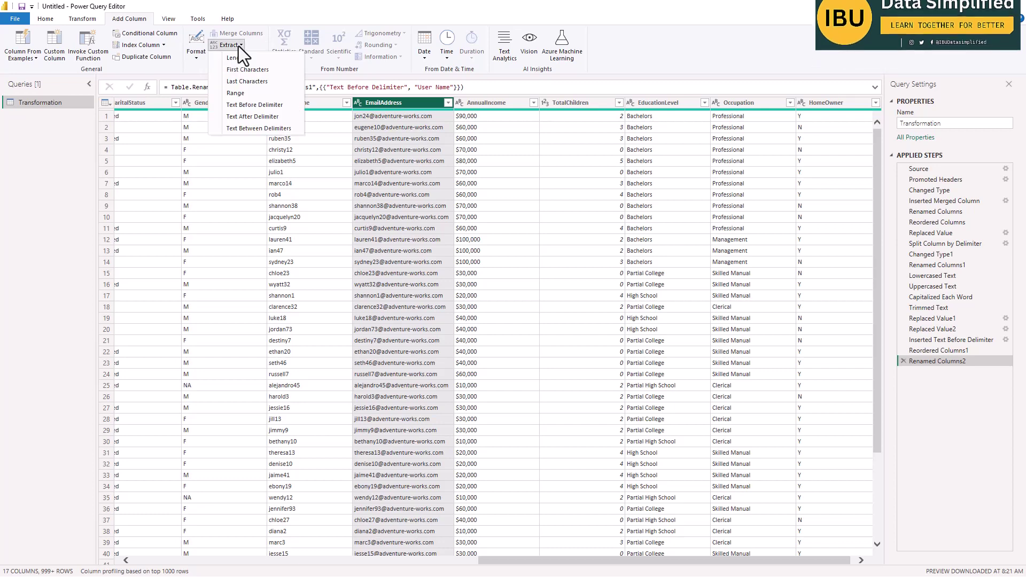
{"action": "left_click", "coordinate": [253, 130]}
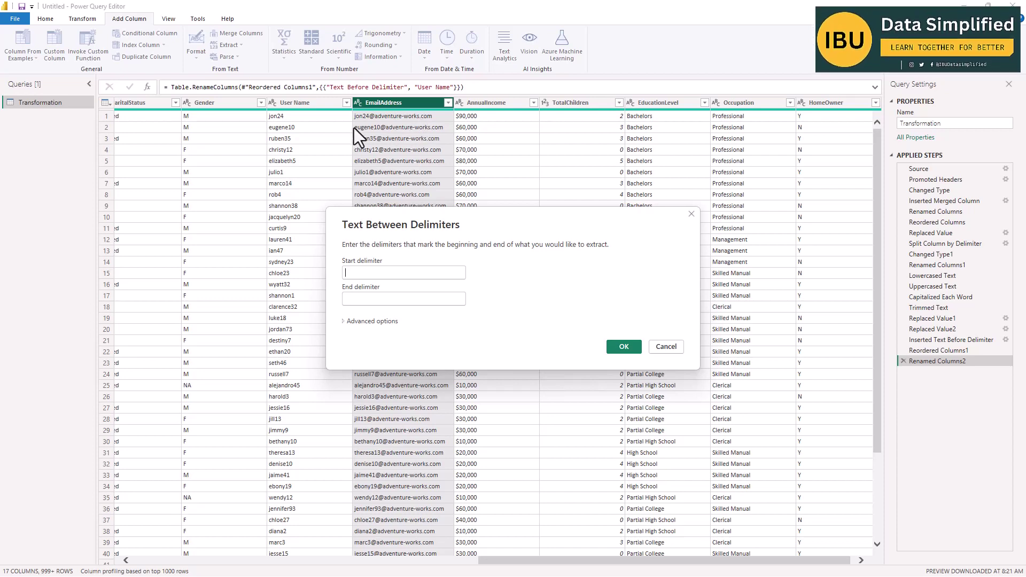
{"action": "left_click", "coordinate": [364, 273]}
{"action": "type", "text": "@"}
{"action": "key", "text": "Tab"}
{"action": "type", "text": ".com"}
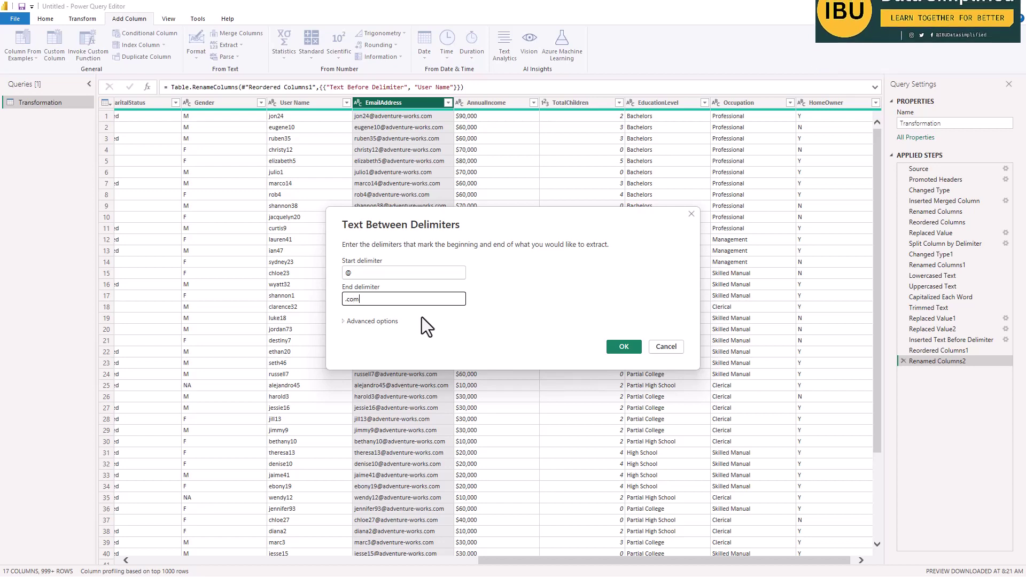
{"action": "left_click", "coordinate": [623, 348]}
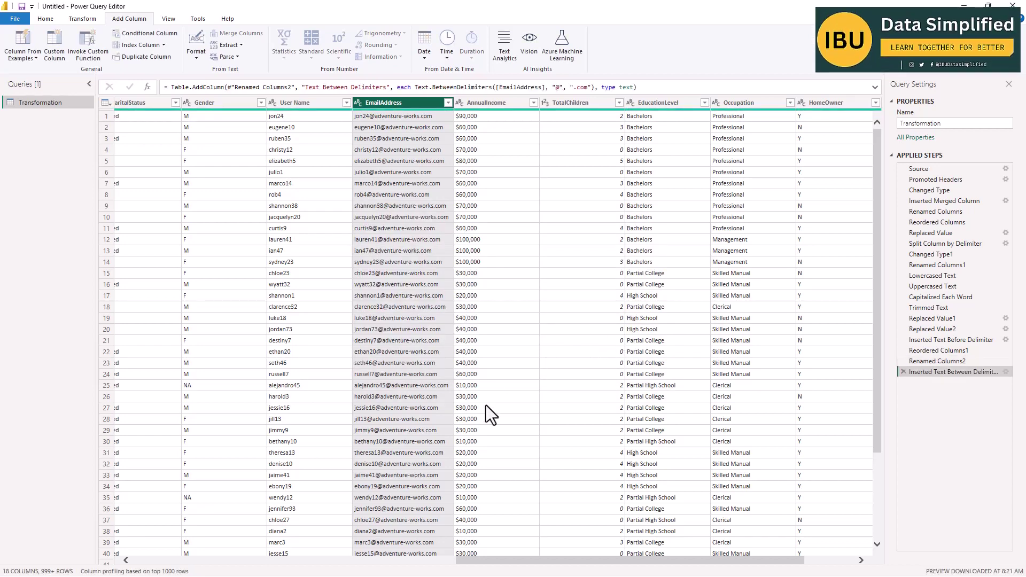
Step: Move the Text Between Delimiters column directly before EmailAddress and rename it "Domain Name"
{"action": "left_click_drag", "start_coordinate": [540, 561], "coordinate": [724, 562]}
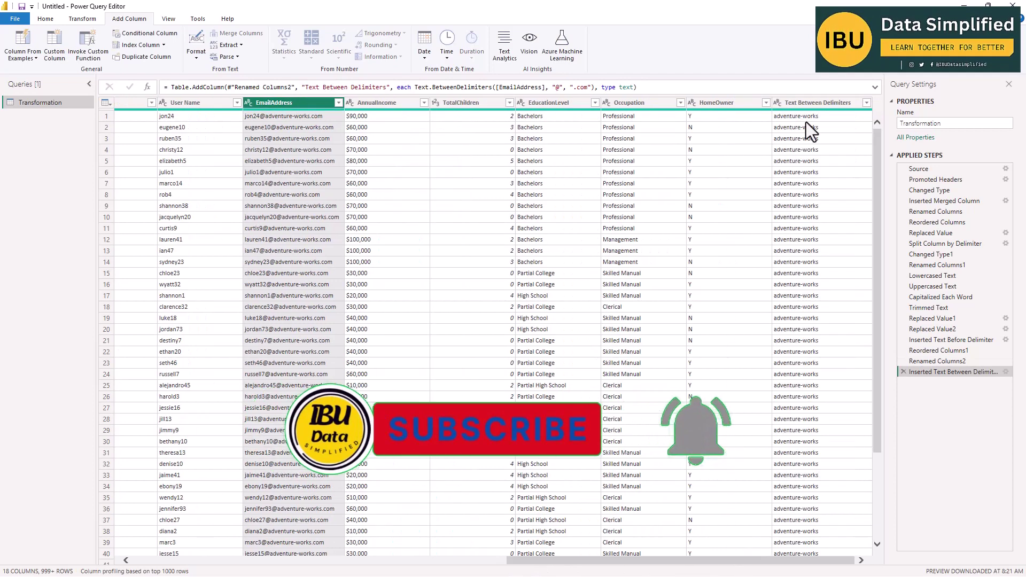
{"action": "left_click", "coordinate": [823, 101]}
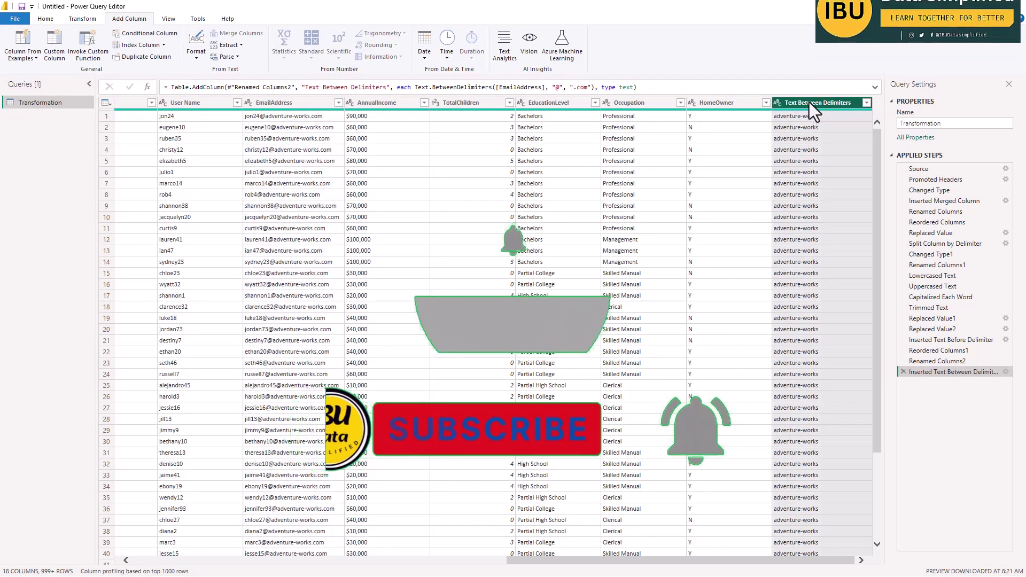
{"action": "left_click_drag", "start_coordinate": [810, 102], "coordinate": [271, 121]}
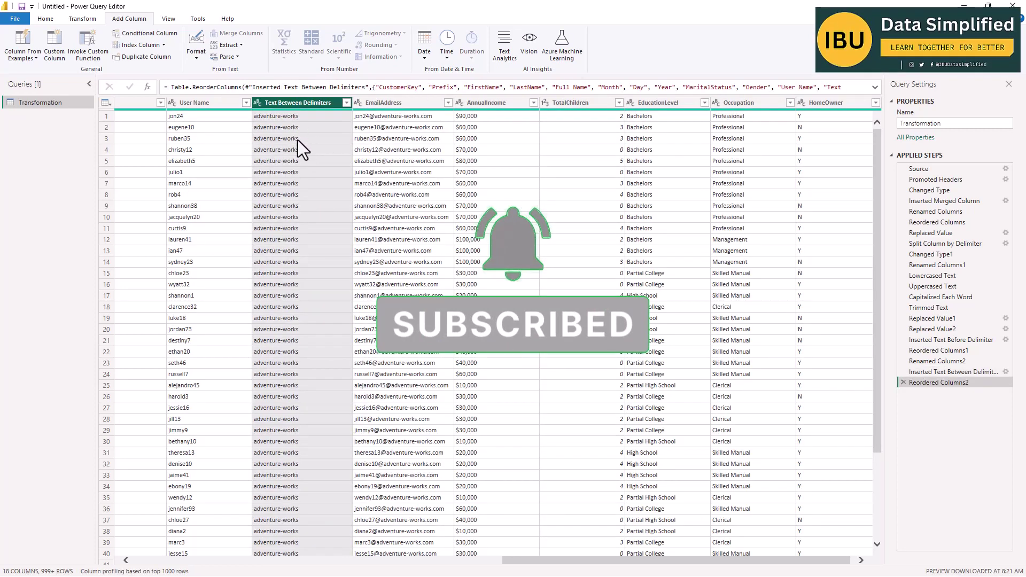
{"action": "double_click", "coordinate": [300, 102]}
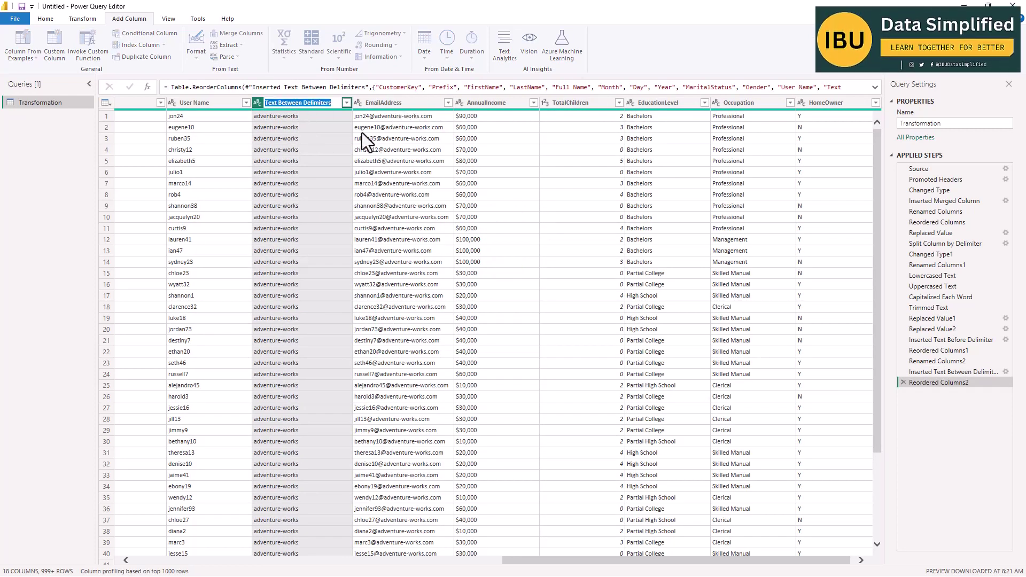
{"action": "type", "text": "Domain"}
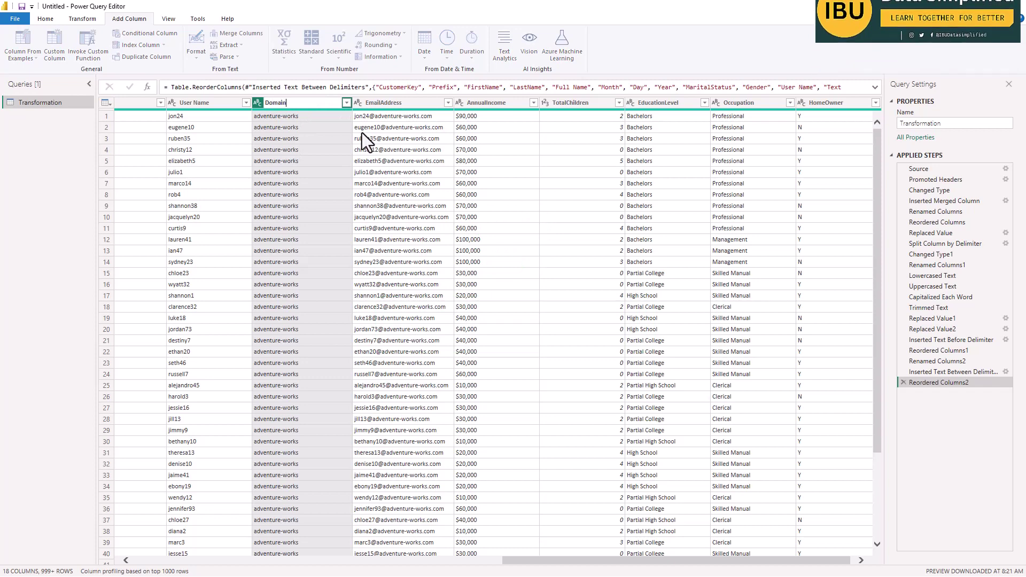
{"action": "type", "text": " Name"}
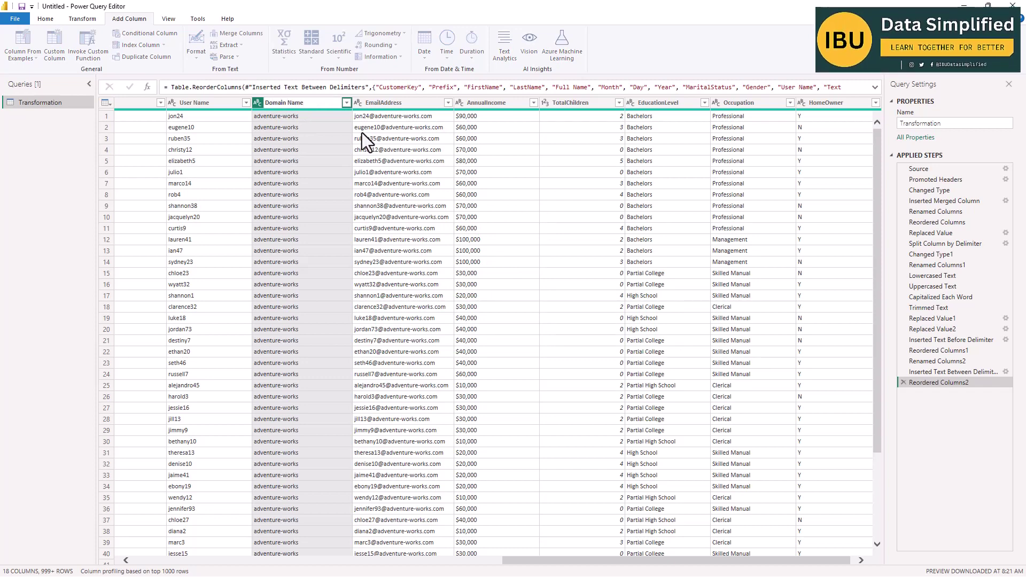
{"action": "key", "text": "Return"}
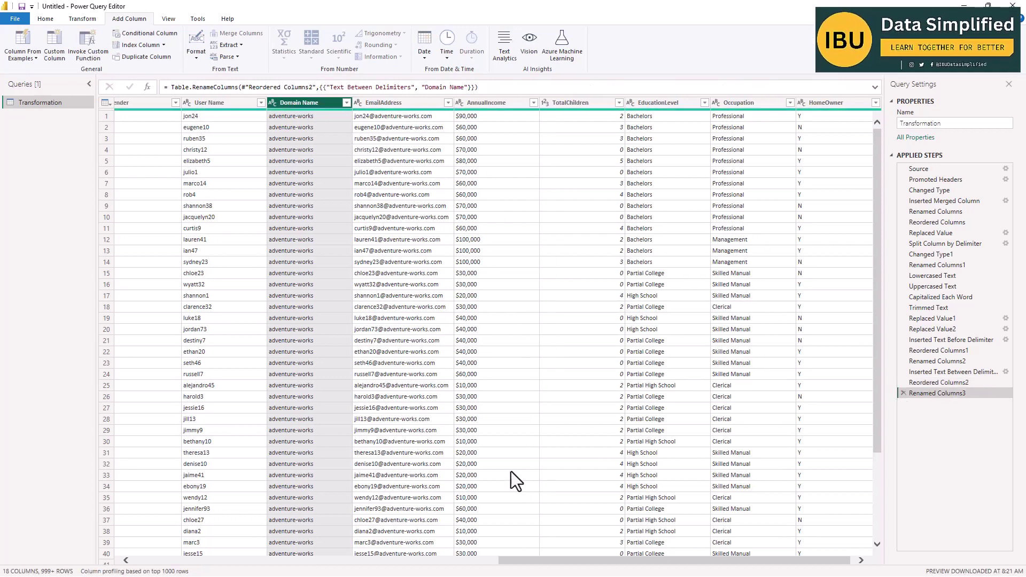
Step: Remove the blank rows from the Transformation query, and close Power Query Editor with the changes applied to Power BI Desktop
{"action": "left_click_drag", "start_coordinate": [588, 560], "coordinate": [652, 561]}
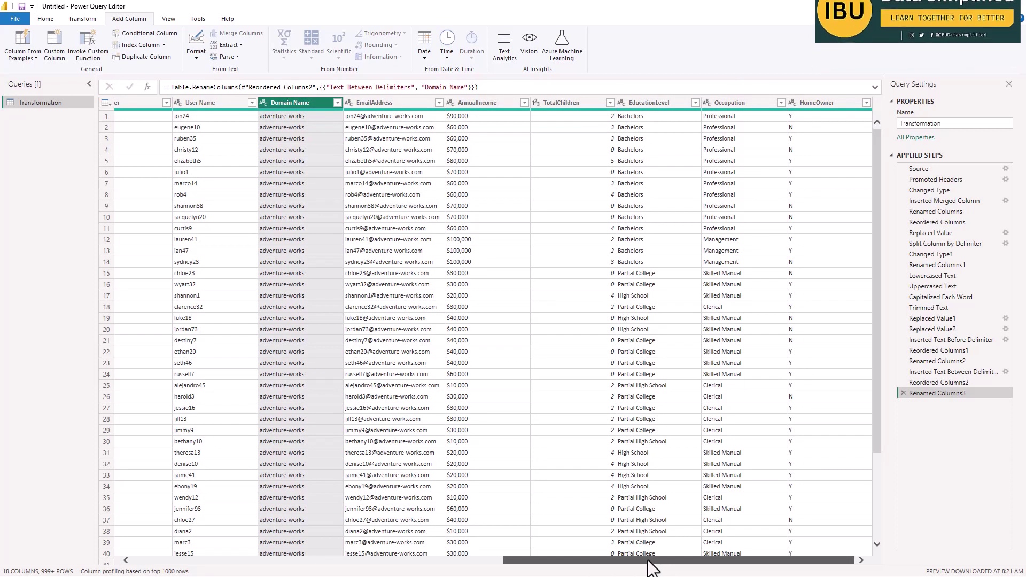
{"action": "left_click_drag", "start_coordinate": [633, 564], "coordinate": [550, 559]}
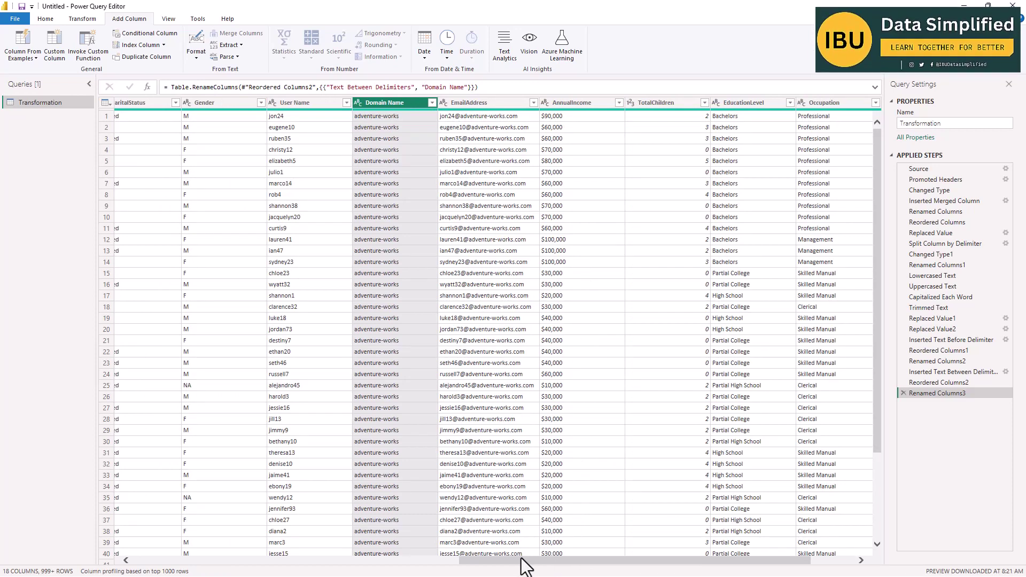
{"action": "left_click_drag", "start_coordinate": [519, 563], "coordinate": [190, 514]}
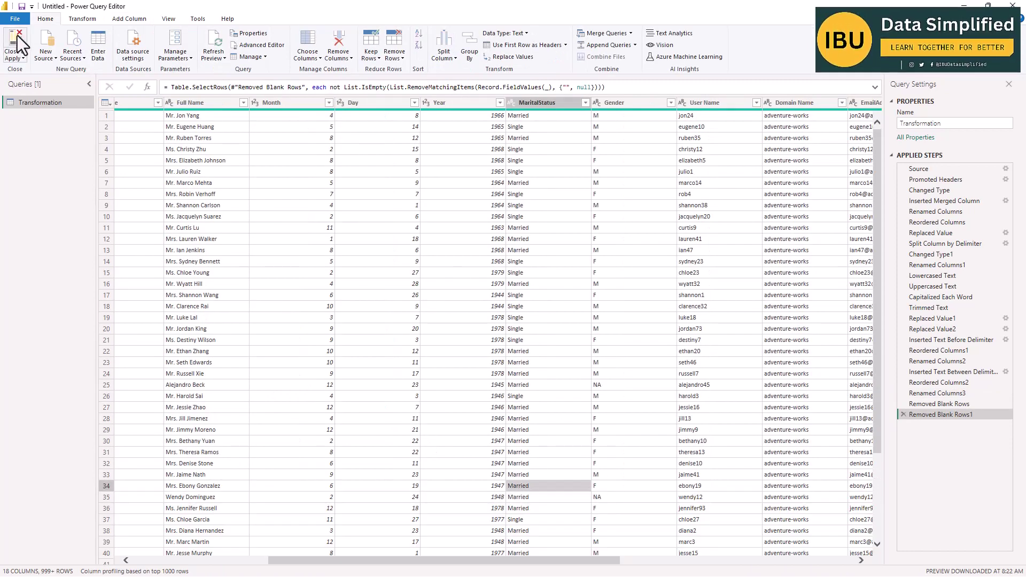
{"action": "left_click", "coordinate": [16, 55]}
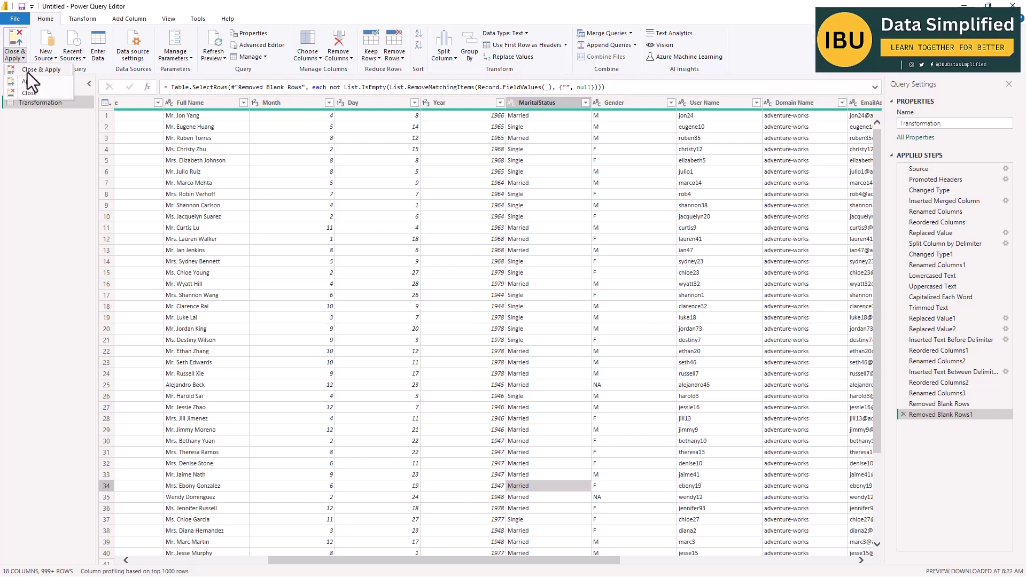
{"action": "key", "text": "Escape"}
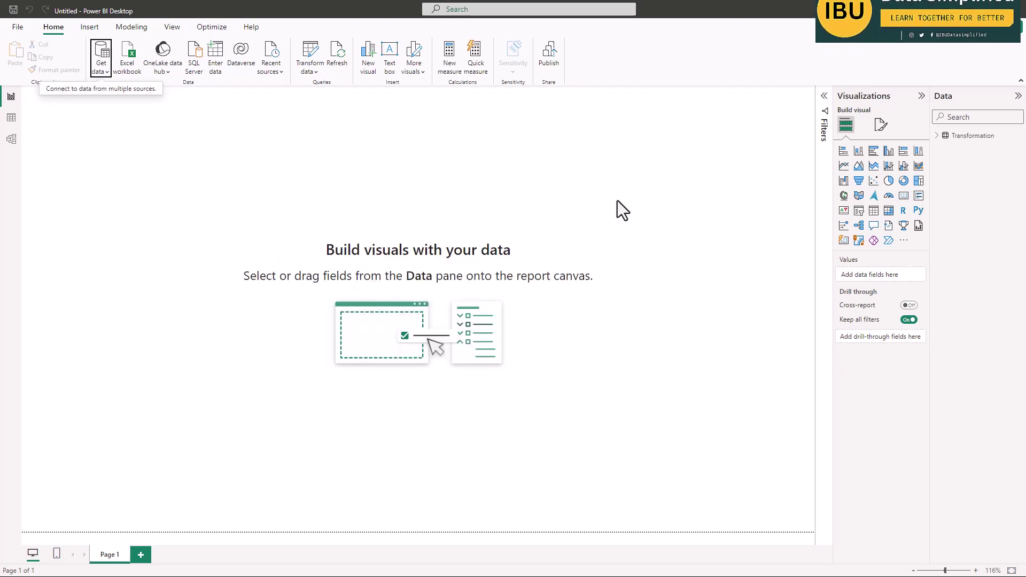
Step: Show the loaded Transformation data as a table and look over its transformed columns
{"action": "left_click", "coordinate": [11, 118]}
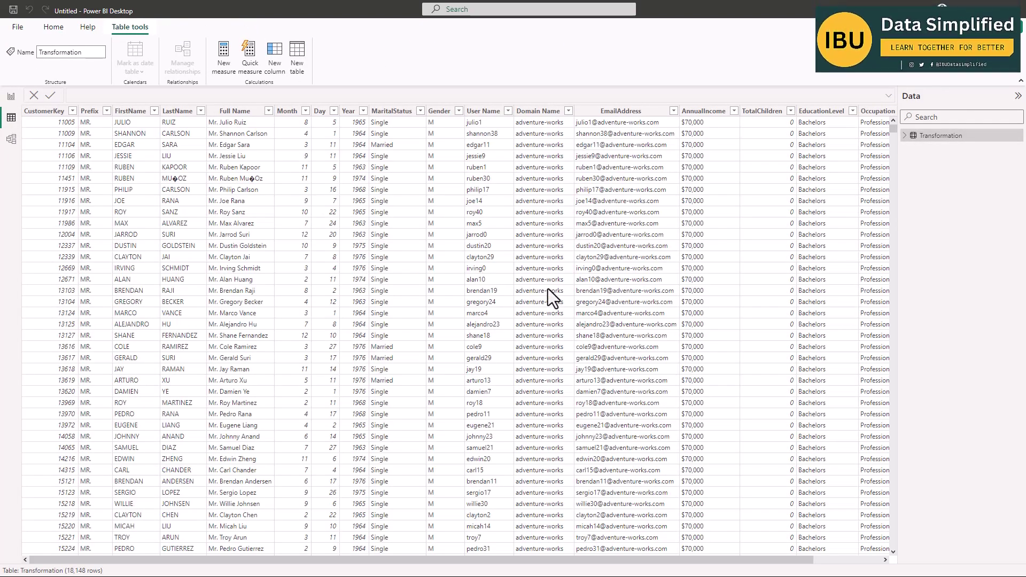
{"action": "scroll", "coordinate": [591, 561], "scroll_direction": "right", "scroll_amount": 3}
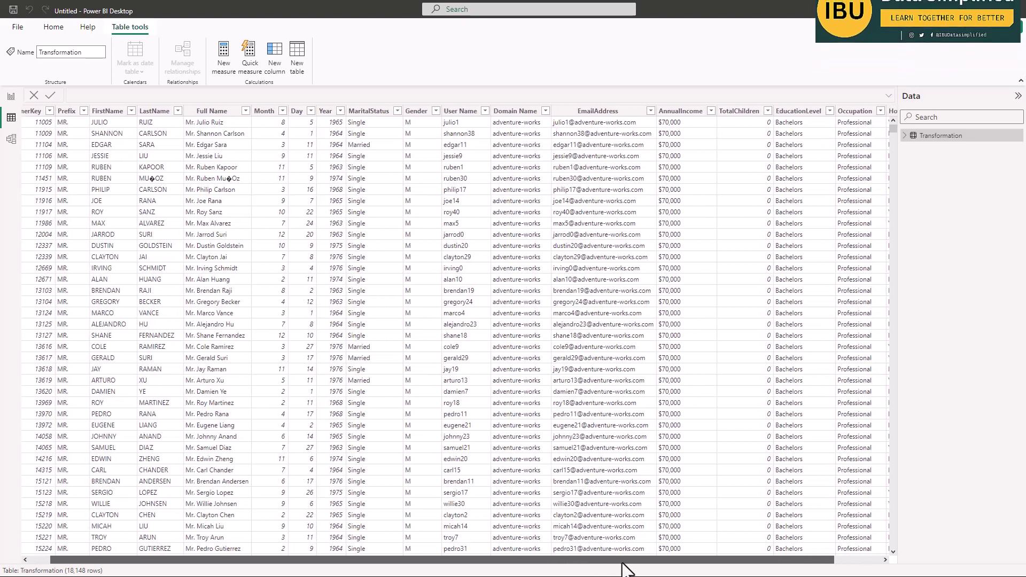
{"action": "scroll", "coordinate": [649, 561], "scroll_direction": "left", "scroll_amount": 3}
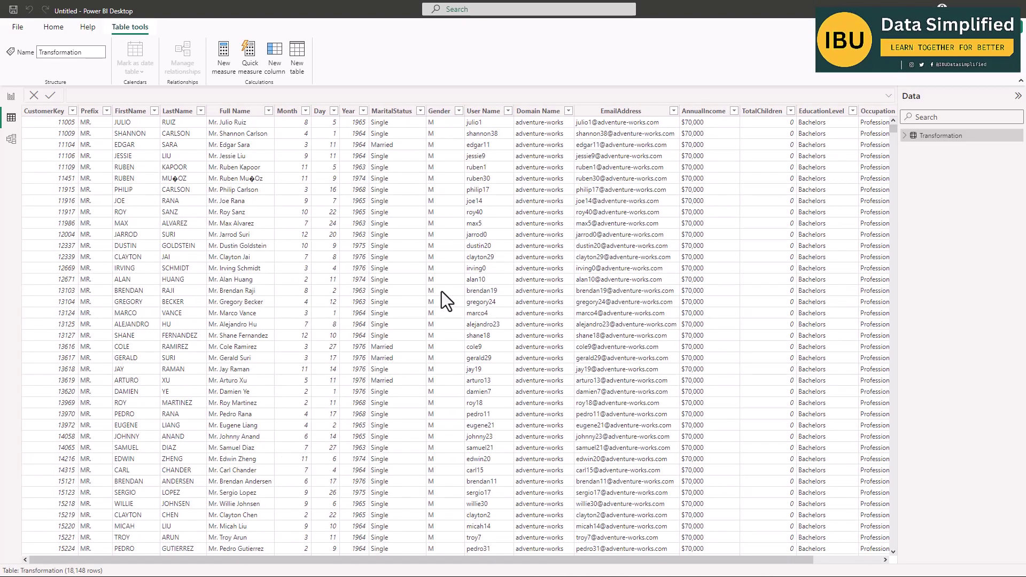